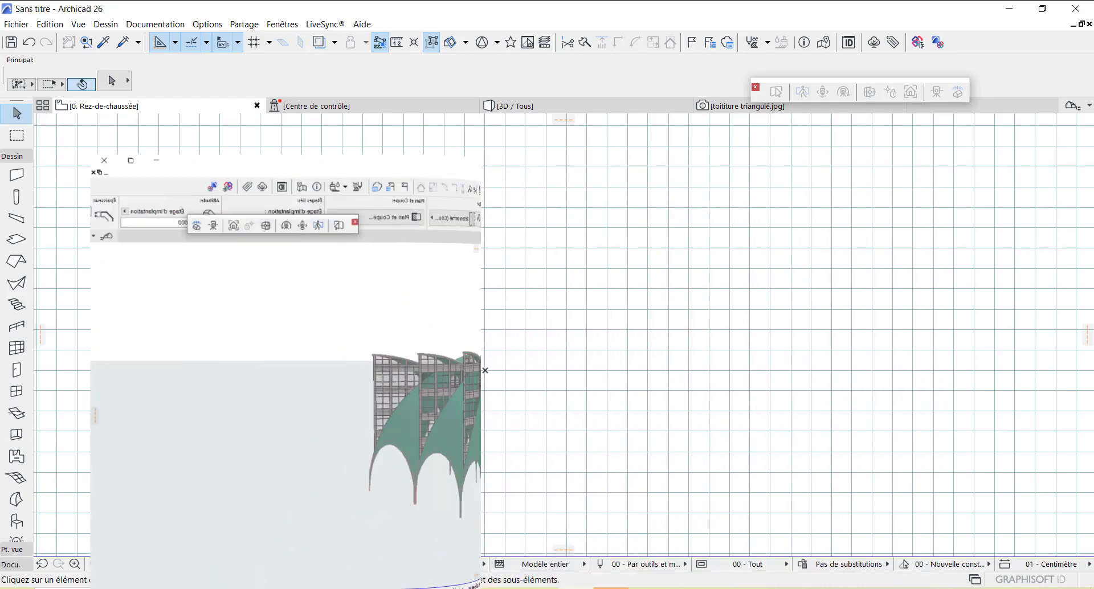
In the Shell tool's default settings, choose the basic single-material structure and set the thickness to 0,200
{"action": "left_click", "coordinate": [17, 283]}
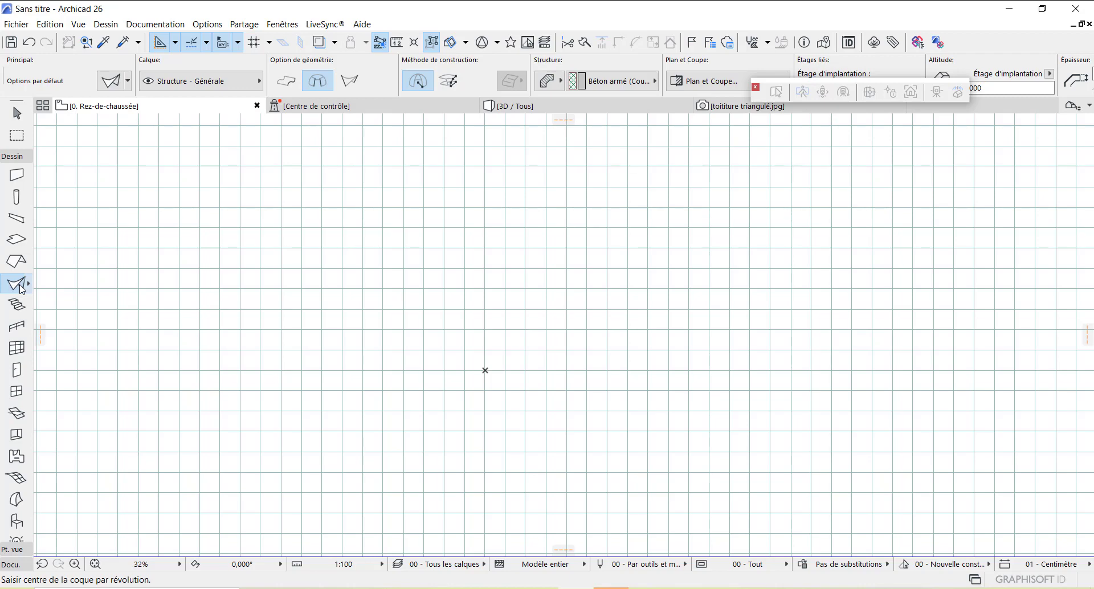
{"action": "double_click", "coordinate": [22, 289]}
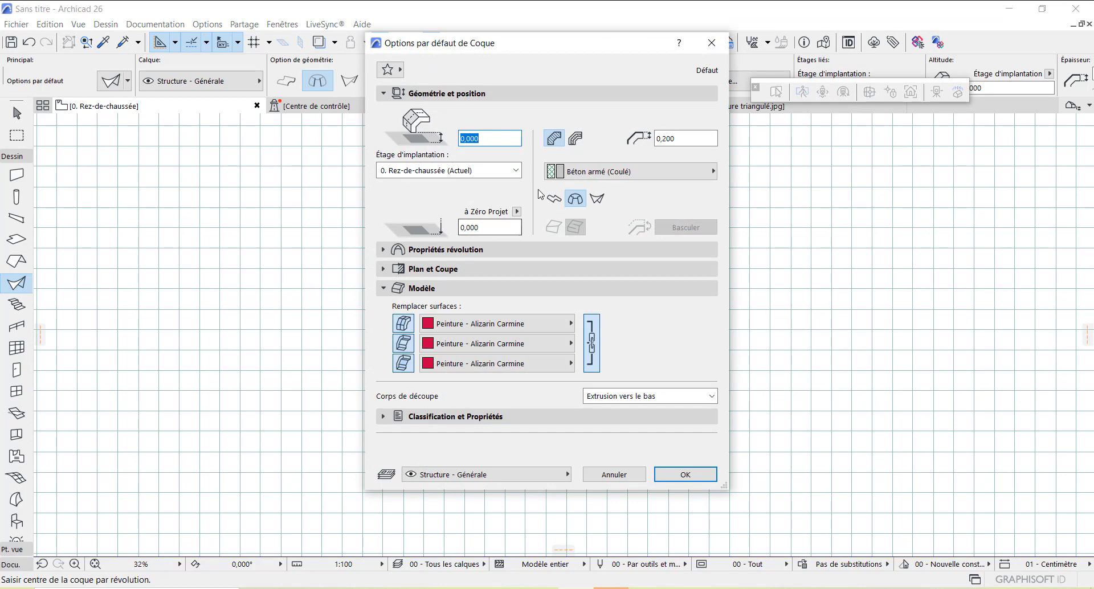
{"action": "left_click", "coordinate": [574, 138]}
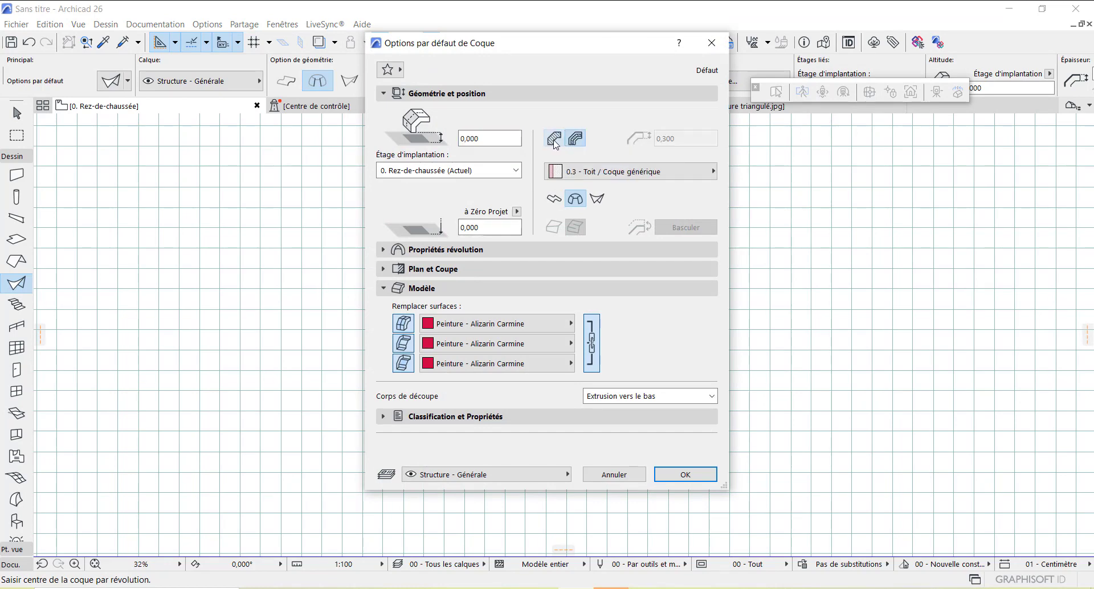
{"action": "left_click", "coordinate": [554, 139]}
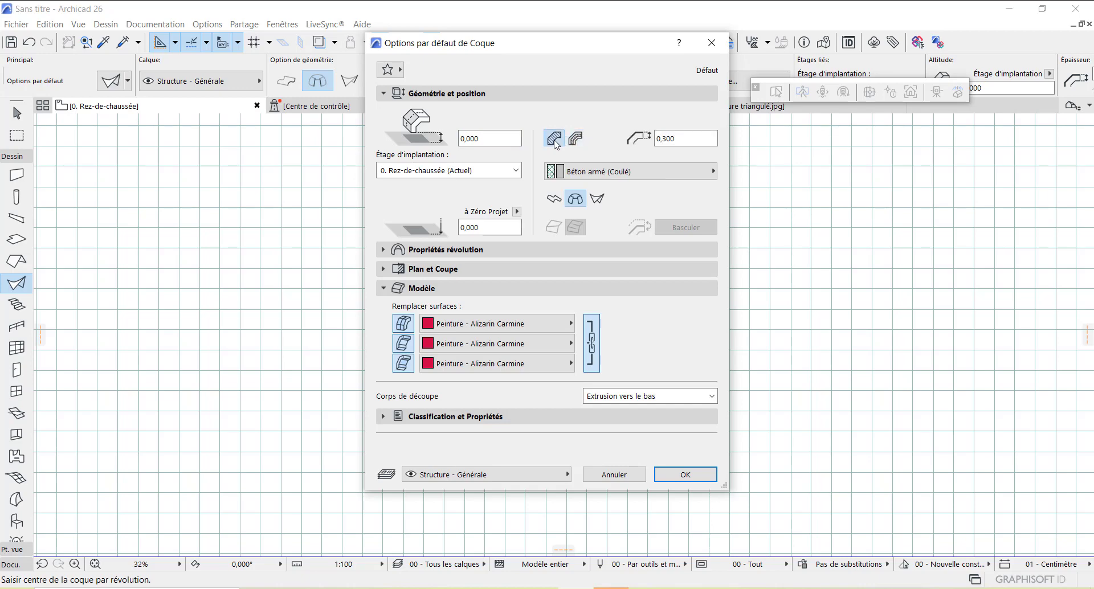
{"action": "left_click", "coordinate": [681, 139]}
{"action": "key", "text": "BackSpace"}
{"action": "key", "text": "BackSpace"}
{"action": "key", "text": "BackSpace"}
{"action": "type", "text": "2"}
{"action": "left_click", "coordinate": [482, 138]}
Override all three shell surfaces with Peinture - Beige or and apply the default settings
{"action": "left_click", "coordinate": [551, 335]}
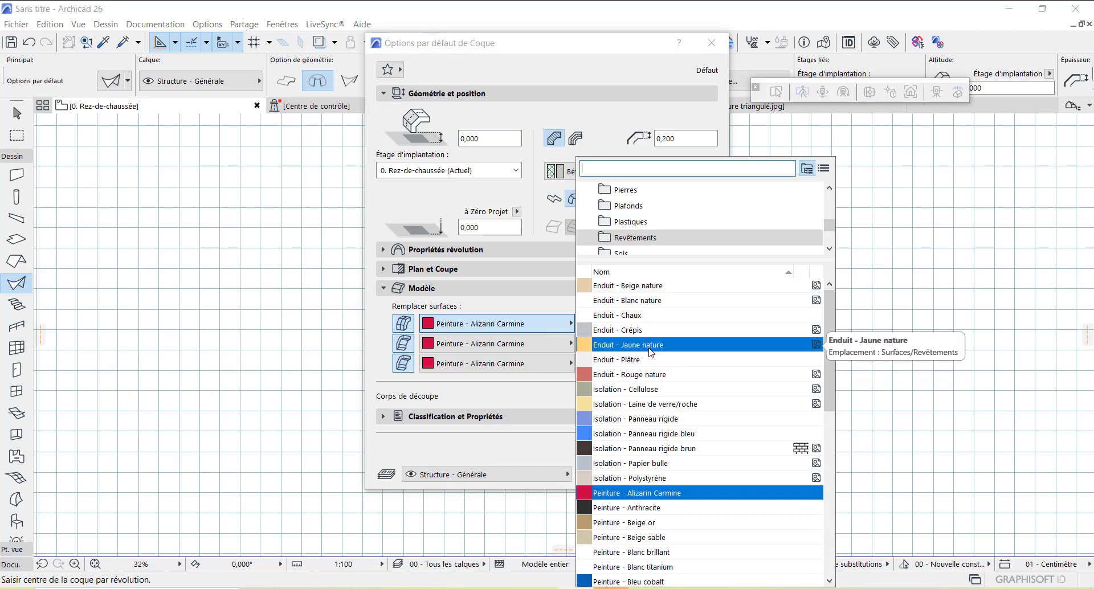
{"action": "left_click", "coordinate": [652, 523]}
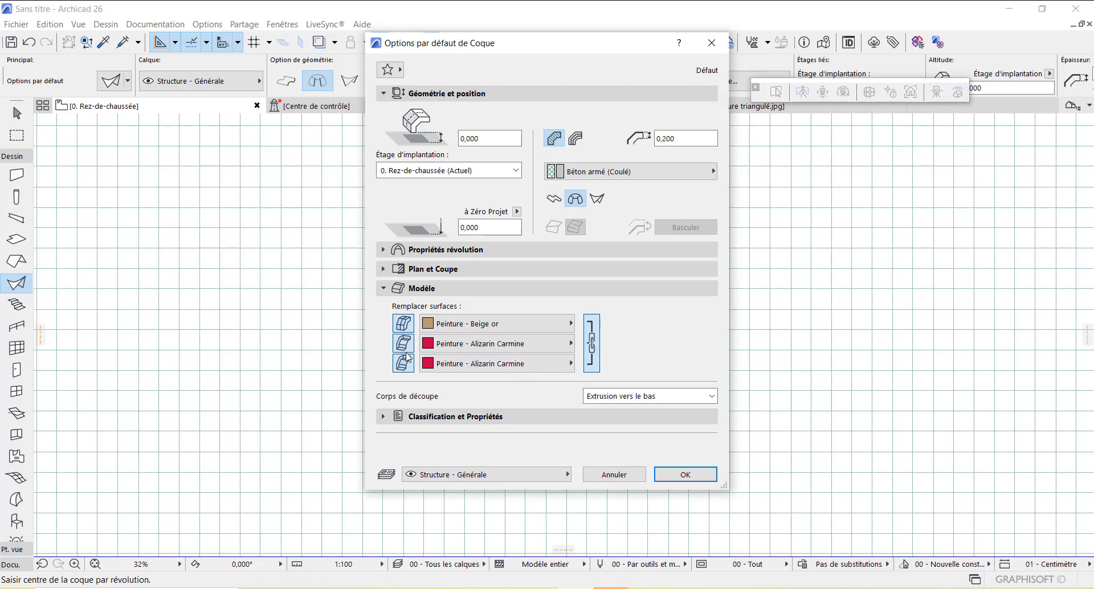
{"action": "left_click", "coordinate": [593, 345]}
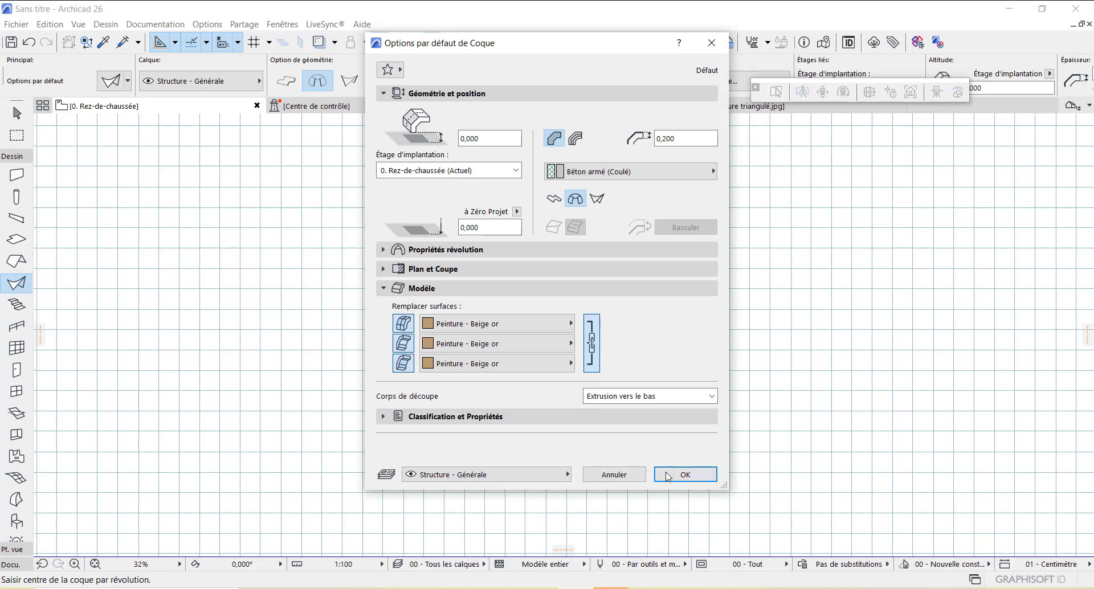
{"action": "left_click", "coordinate": [684, 475]}
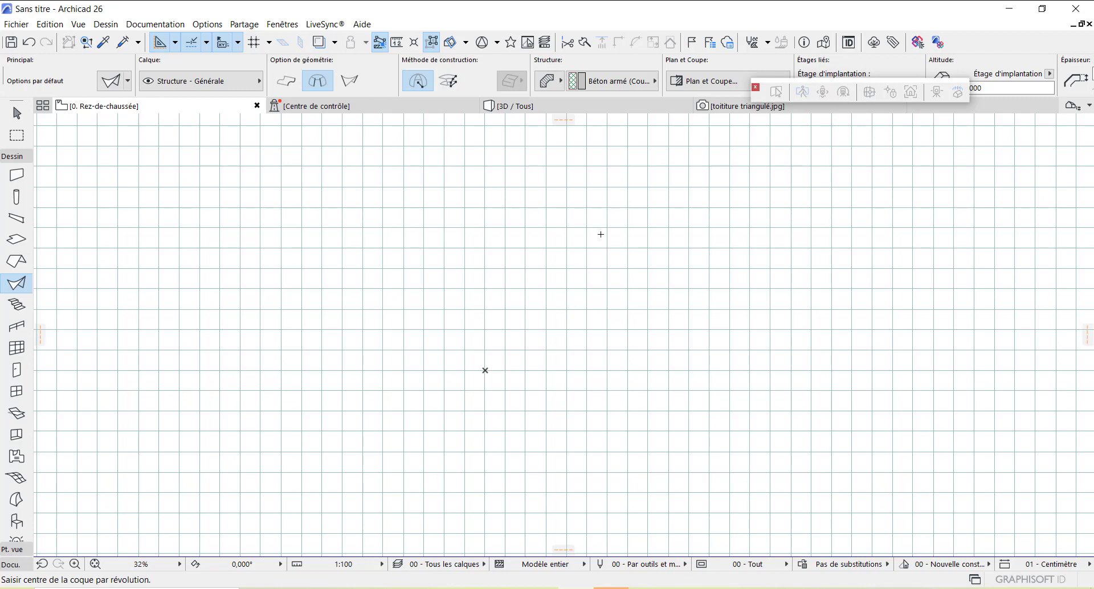
Draw a revolved shell with a radius of 20 and a revolution angle of 45°, and check it in 3D
{"action": "scroll", "coordinate": [601, 232], "scroll_direction": "up", "scroll_amount": 3}
{"action": "scroll", "coordinate": [600, 325], "scroll_direction": "down", "scroll_amount": 3}
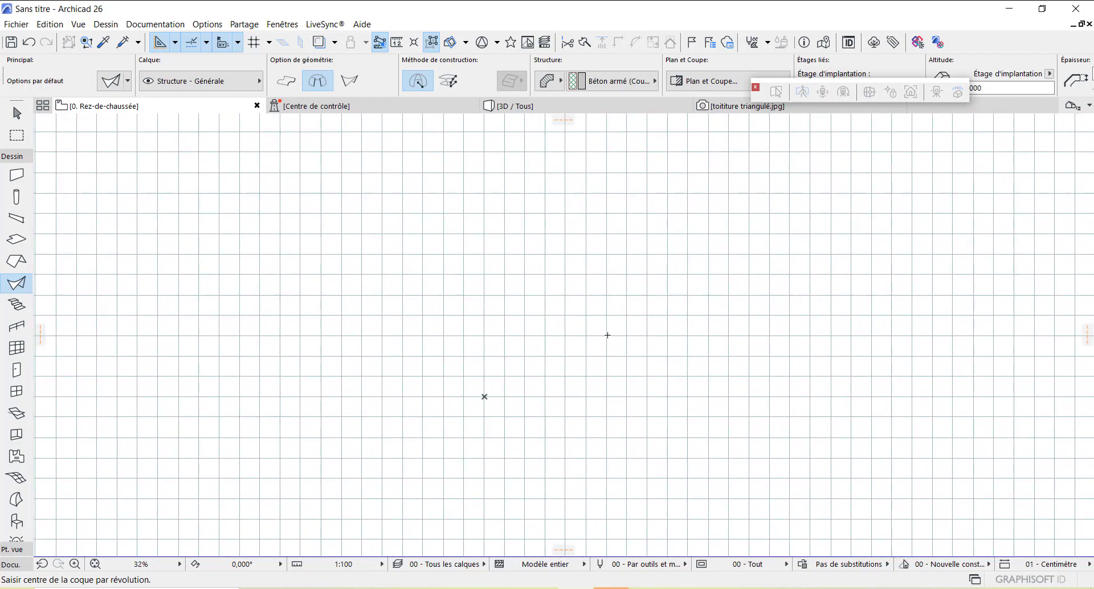
{"action": "left_click", "coordinate": [608, 336]}
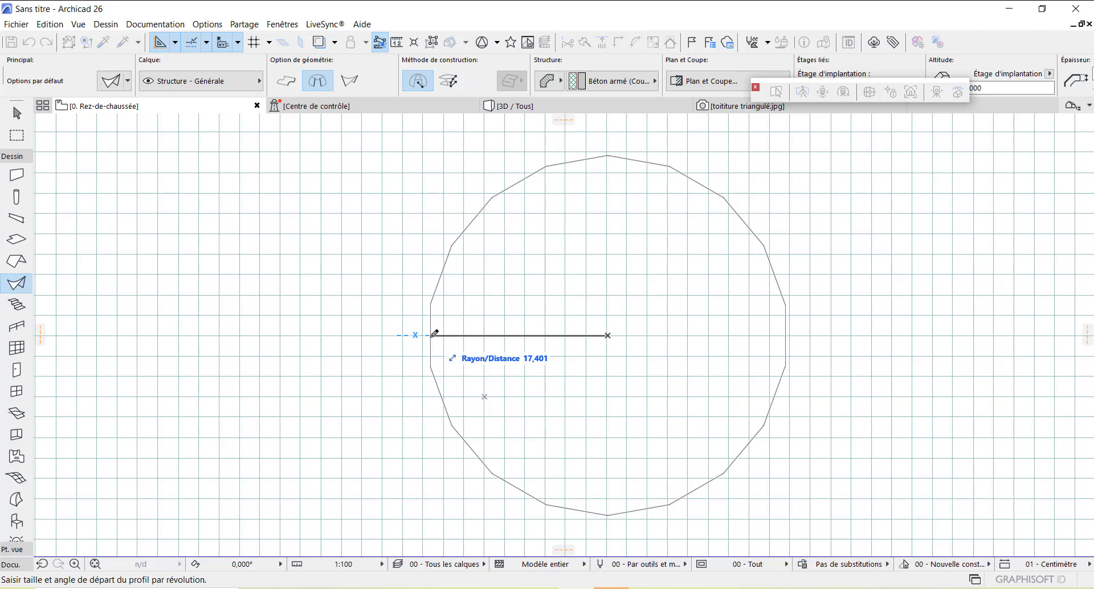
{"action": "key", "text": "Tab"}
{"action": "type", "text": "20"}
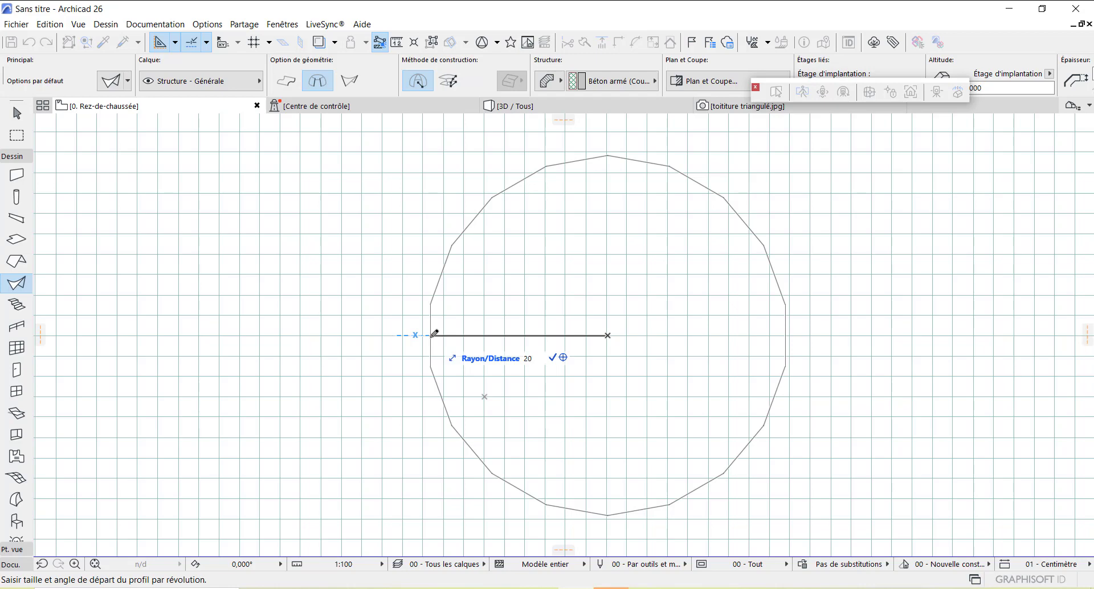
{"action": "key", "text": "Return"}
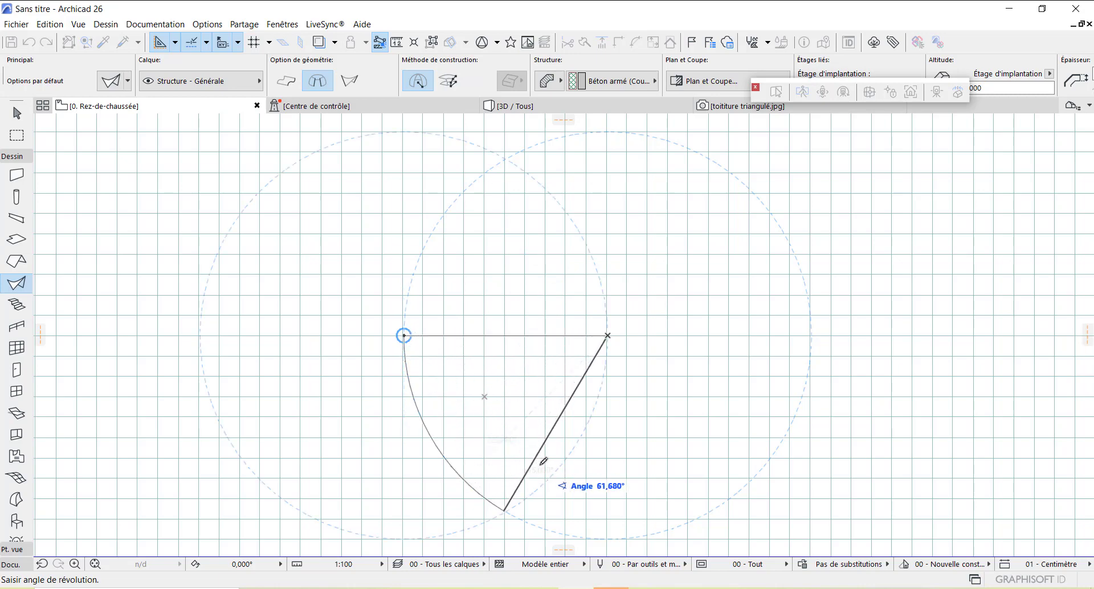
{"action": "type", "text": "45"}
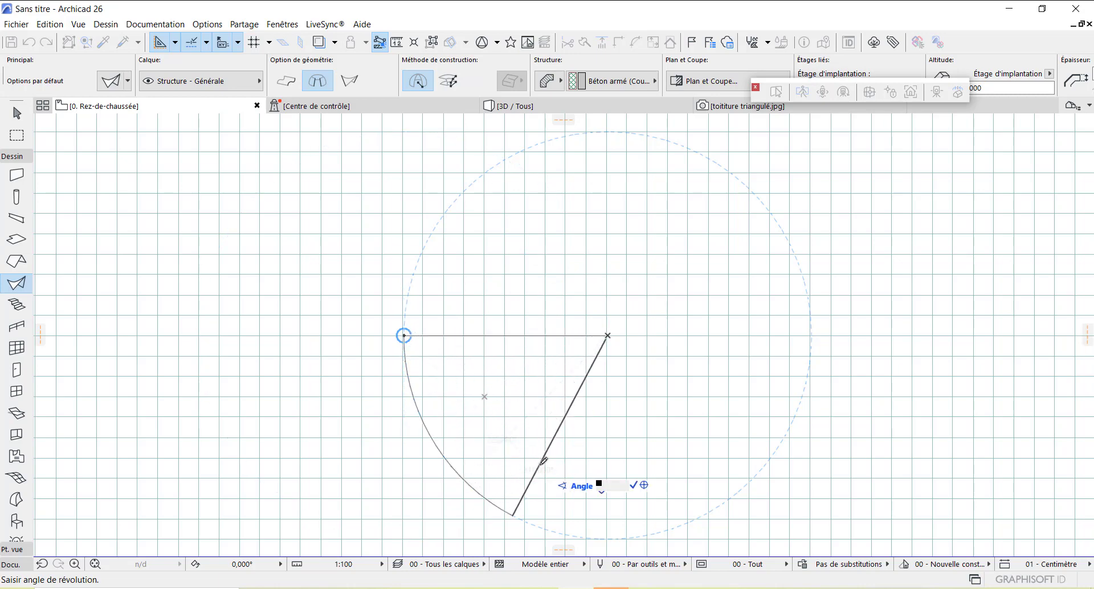
{"action": "key", "text": "Return"}
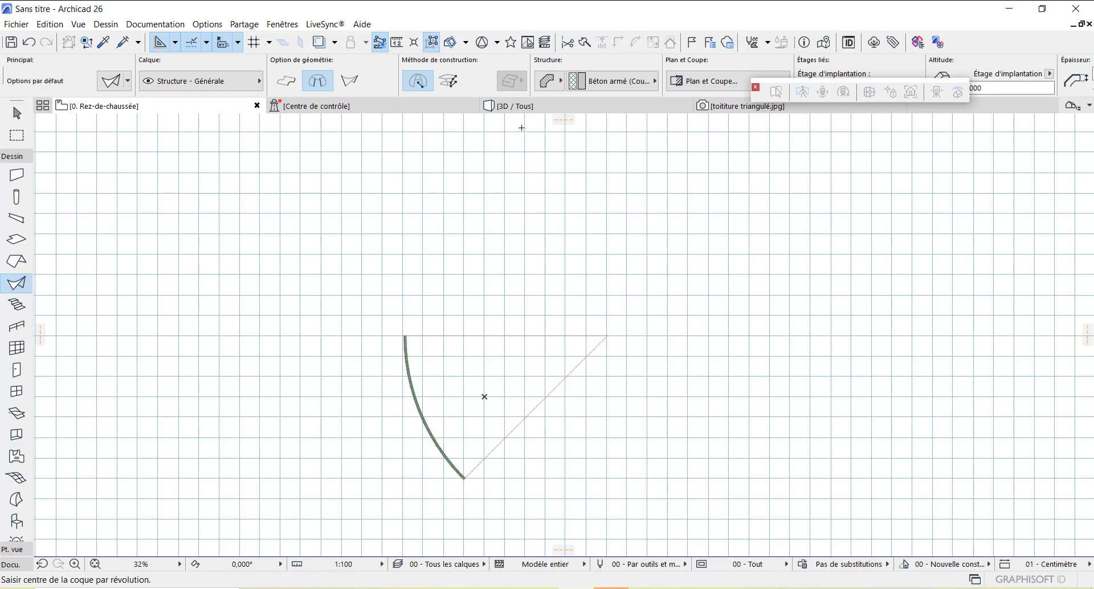
{"action": "left_click", "coordinate": [523, 109]}
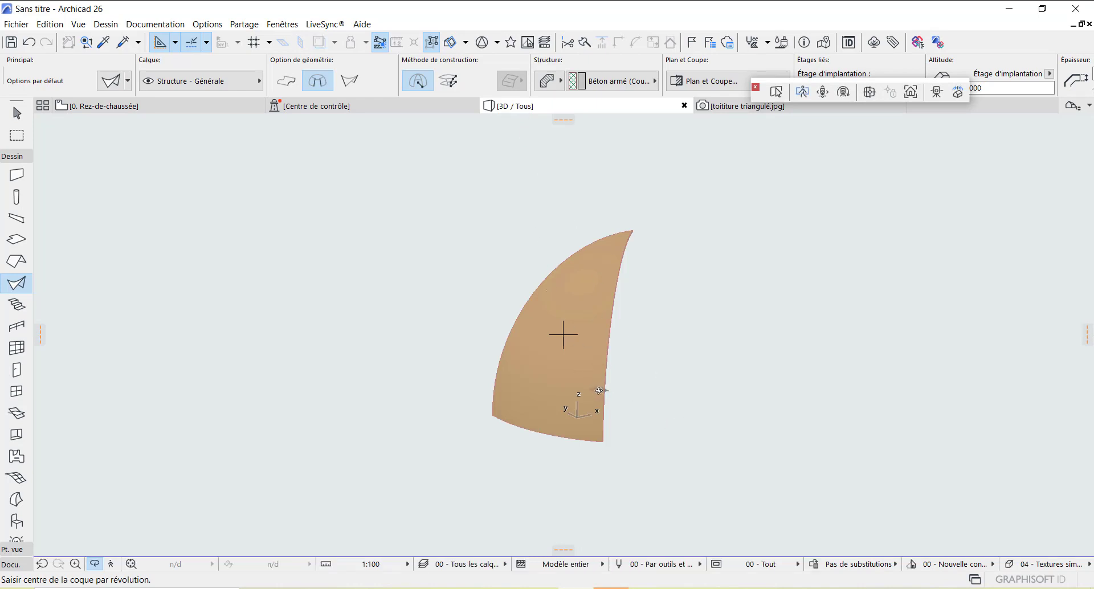
{"action": "left_click_drag", "start_coordinate": [599, 391], "coordinate": [608, 415]}
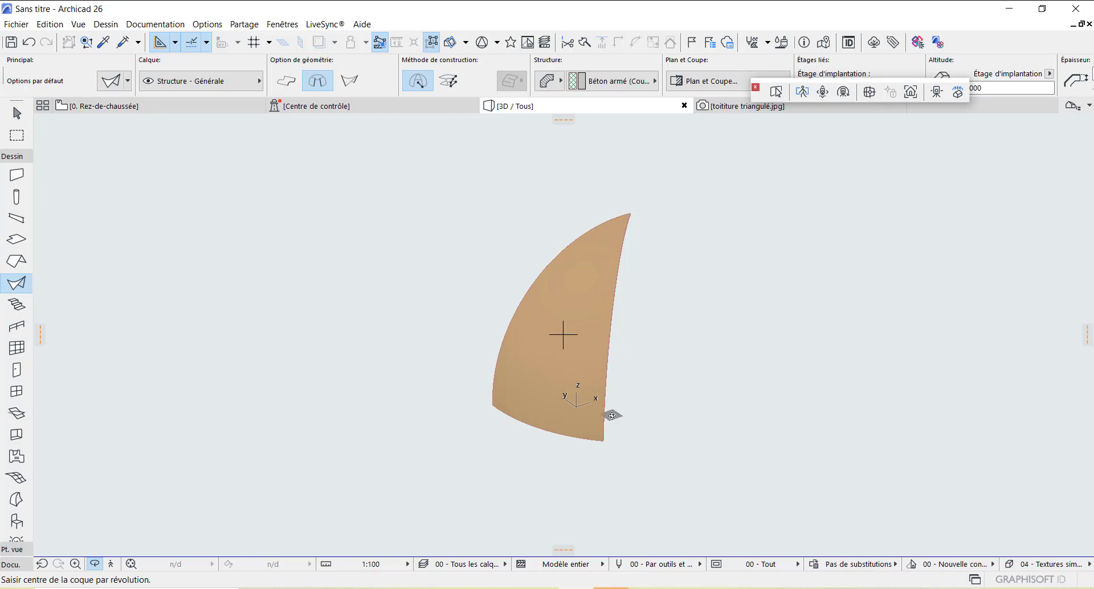
In the ground-floor plan, rotate the shell about its centre, taking the arc's midpoint to its upper endpoint
{"action": "left_click", "coordinate": [136, 108]}
{"action": "scroll", "coordinate": [641, 284], "scroll_direction": "down", "scroll_amount": 5}
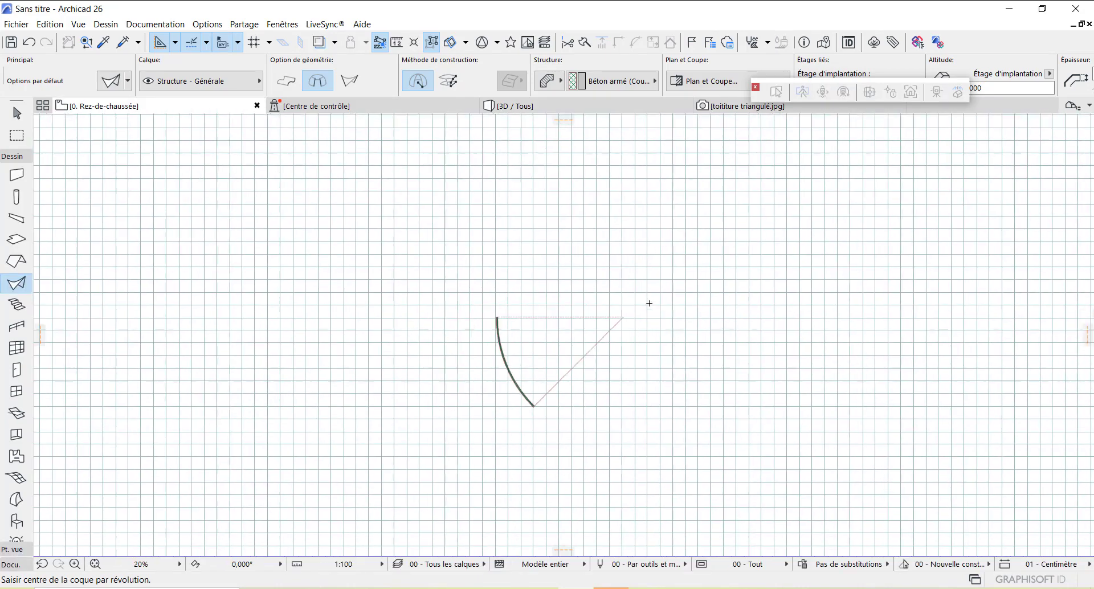
{"action": "scroll", "coordinate": [525, 434], "scroll_direction": "up", "scroll_amount": 3}
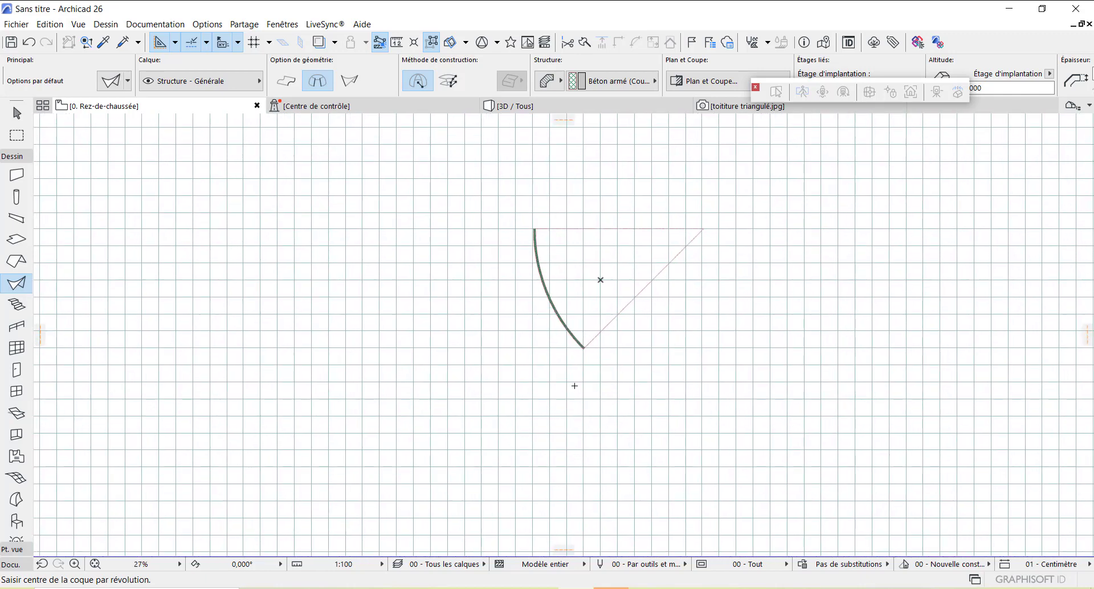
{"action": "left_click", "coordinate": [613, 323]}
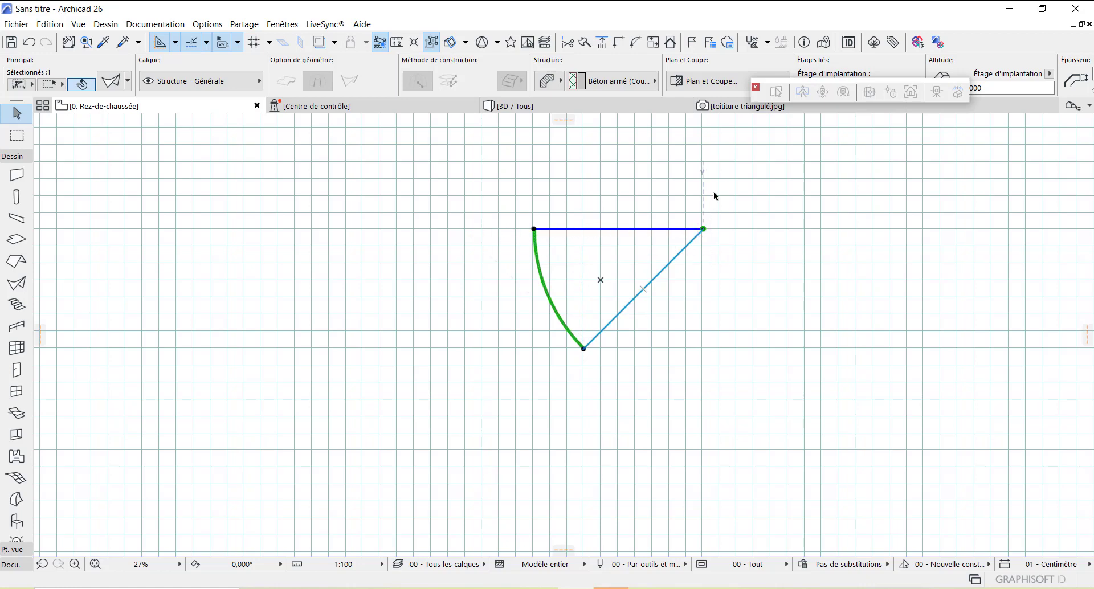
{"action": "scroll", "coordinate": [708, 188], "scroll_direction": "up", "scroll_amount": 1}
{"action": "right_click", "coordinate": [700, 237]}
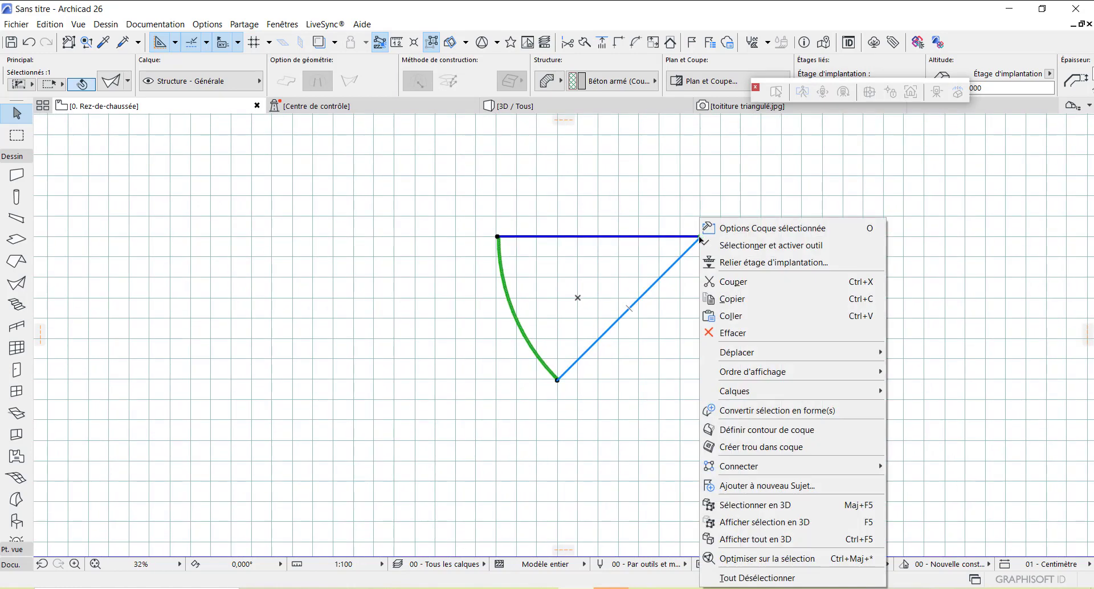
{"action": "mouse_move", "coordinate": [794, 355]}
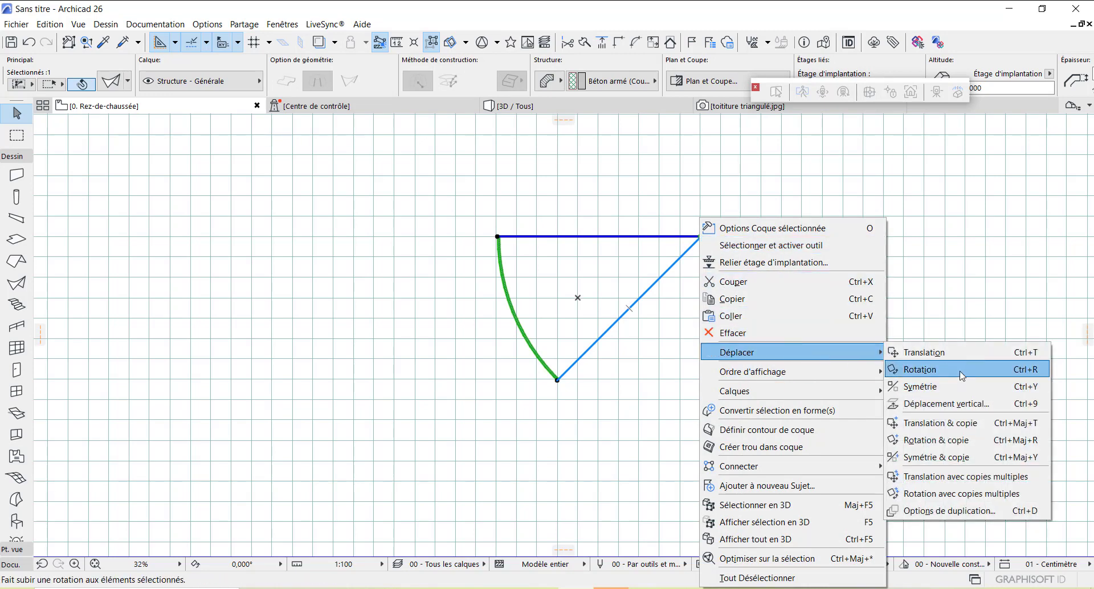
{"action": "left_click", "coordinate": [909, 368]}
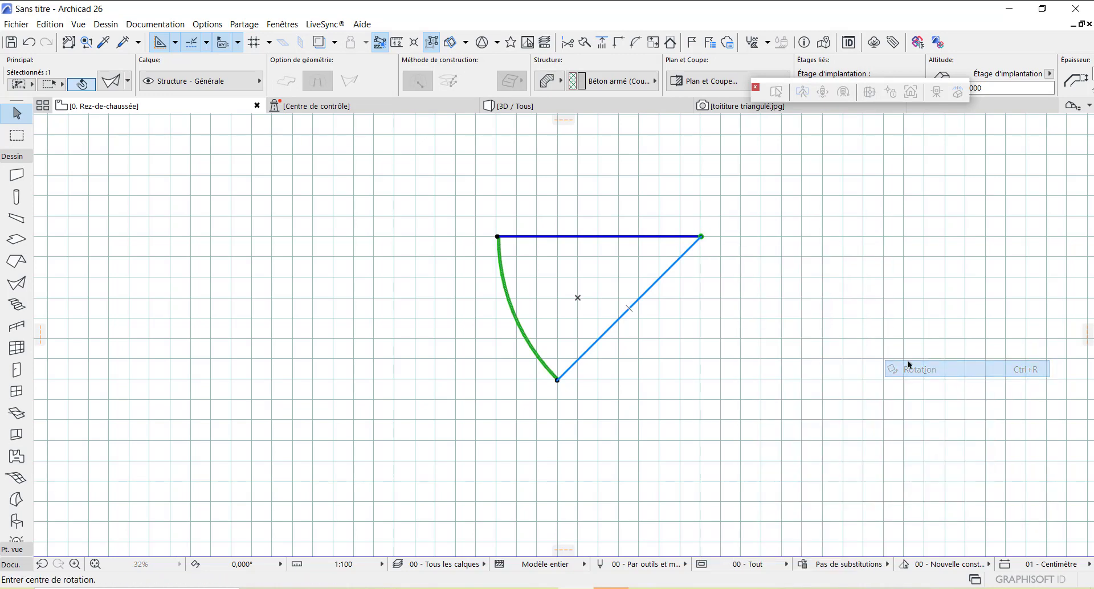
{"action": "left_click", "coordinate": [700, 237]}
{"action": "scroll", "coordinate": [521, 304], "scroll_direction": "up", "scroll_amount": 3}
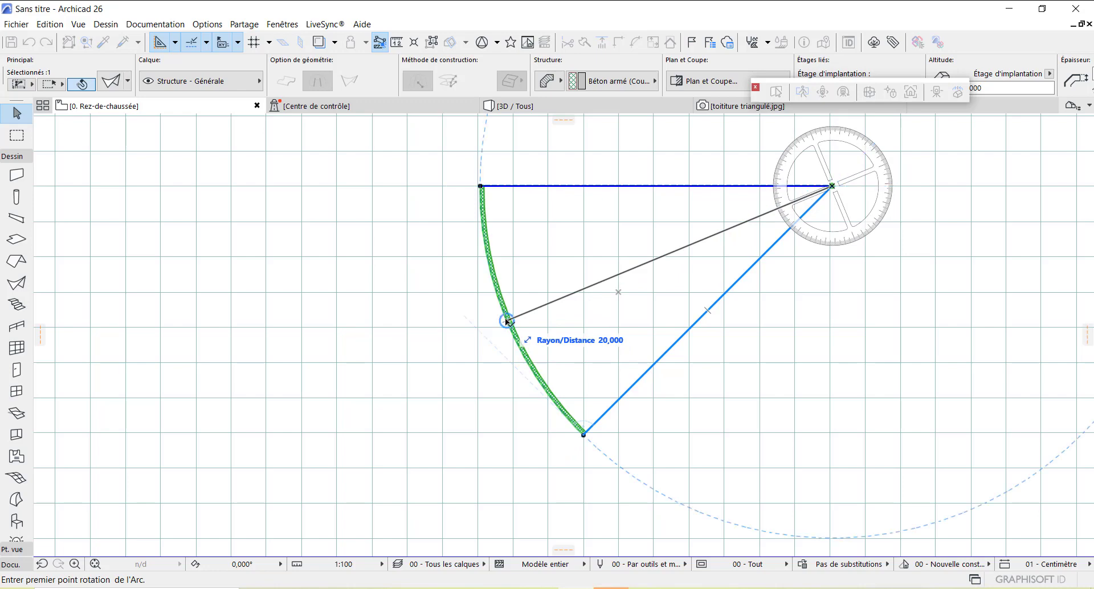
{"action": "left_click", "coordinate": [507, 321]}
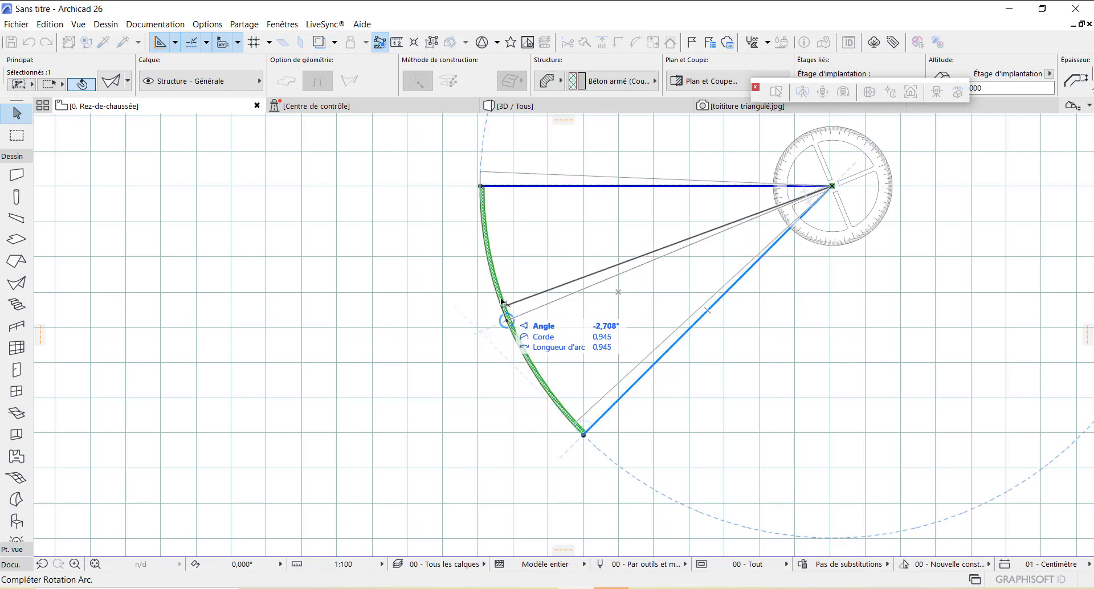
{"action": "left_click", "coordinate": [480, 186]}
{"action": "scroll", "coordinate": [548, 384], "scroll_direction": "down", "scroll_amount": 2}
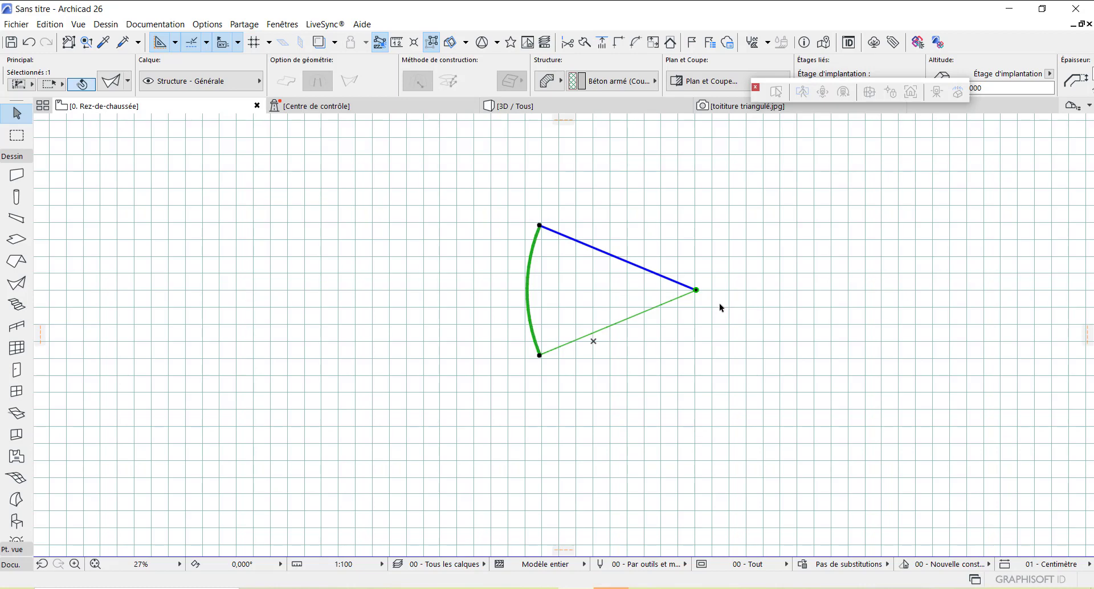
Define the shell's contour with a rectangle about 18 wide, from the arc's endpoints nearly to the centre, check it in 3D and return to plan
{"action": "right_click", "coordinate": [697, 292]}
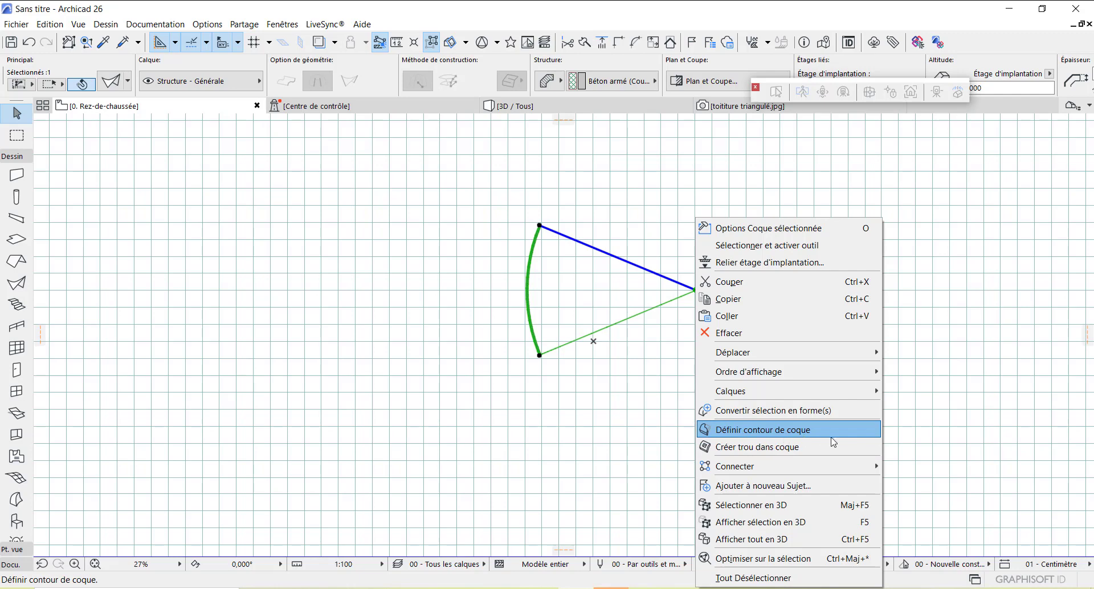
{"action": "left_click", "coordinate": [804, 437]}
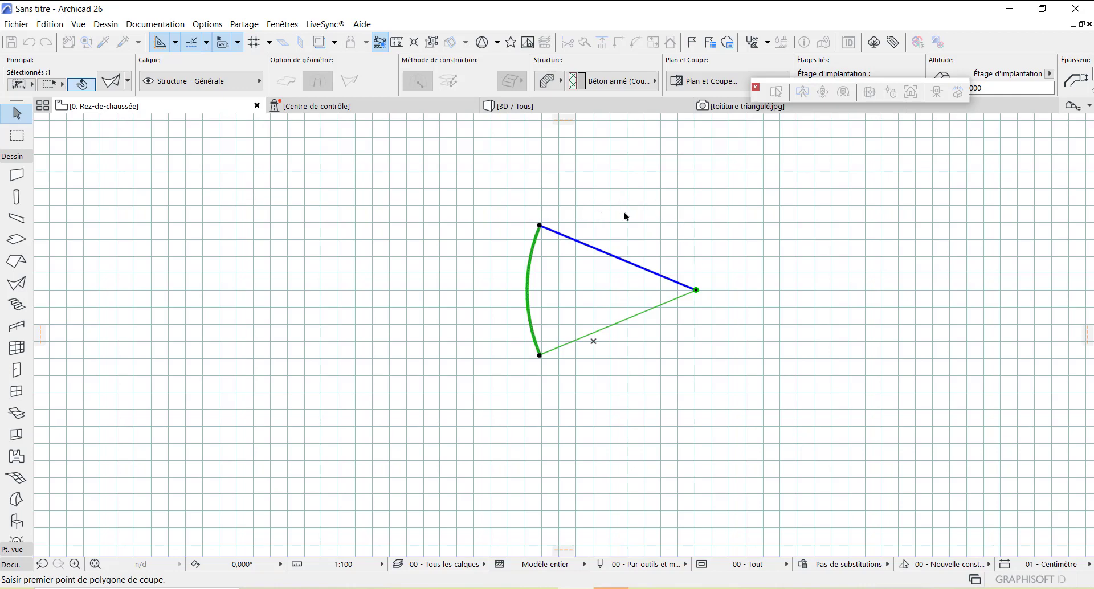
{"action": "left_click", "coordinate": [693, 206]}
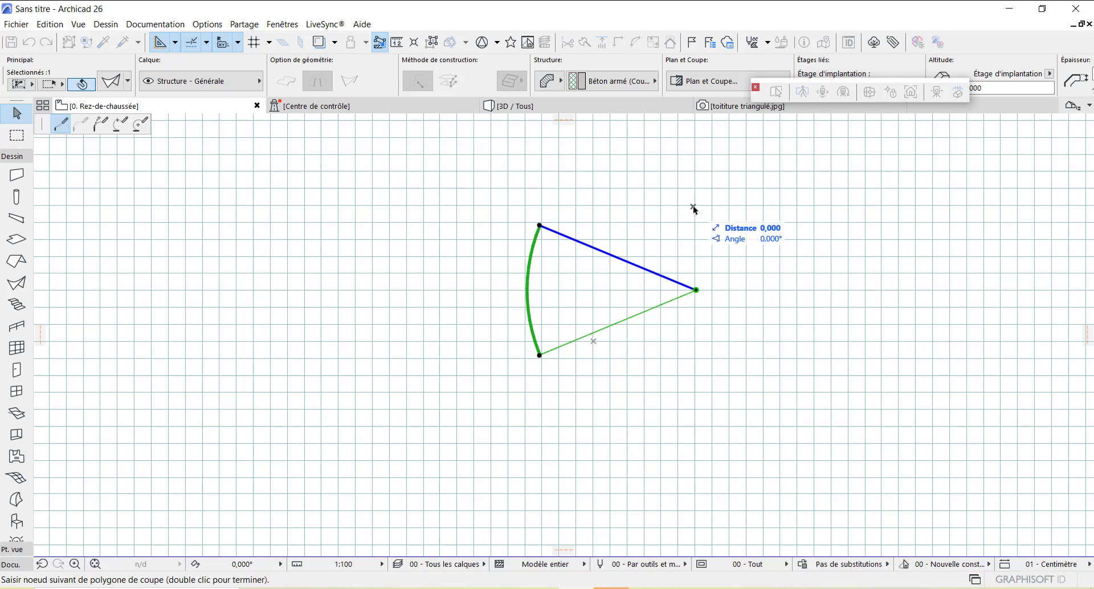
{"action": "left_click", "coordinate": [692, 377]}
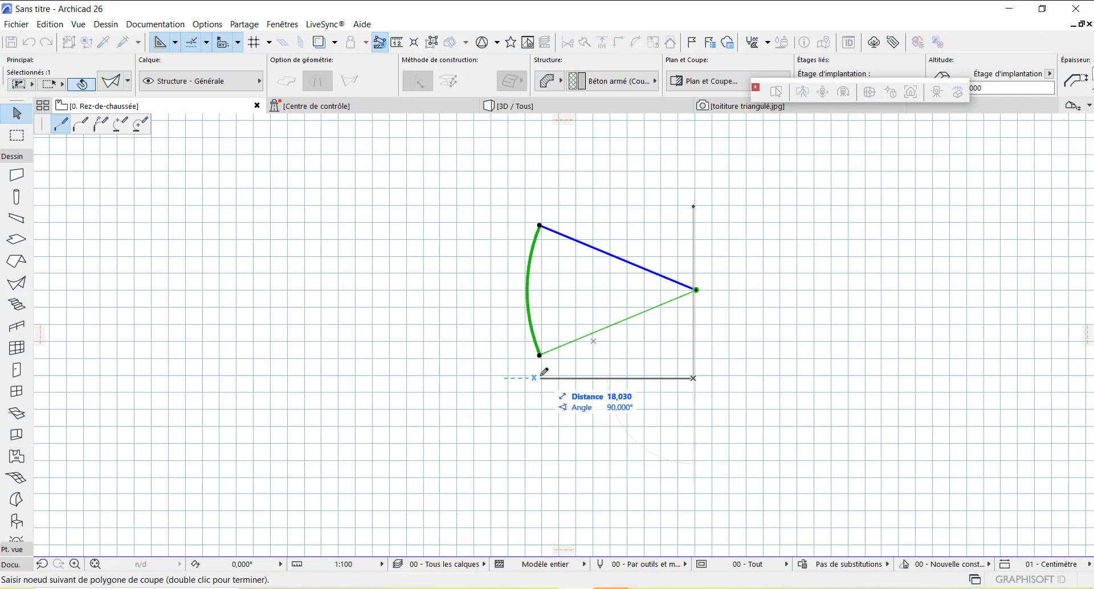
{"action": "left_click", "coordinate": [540, 377]}
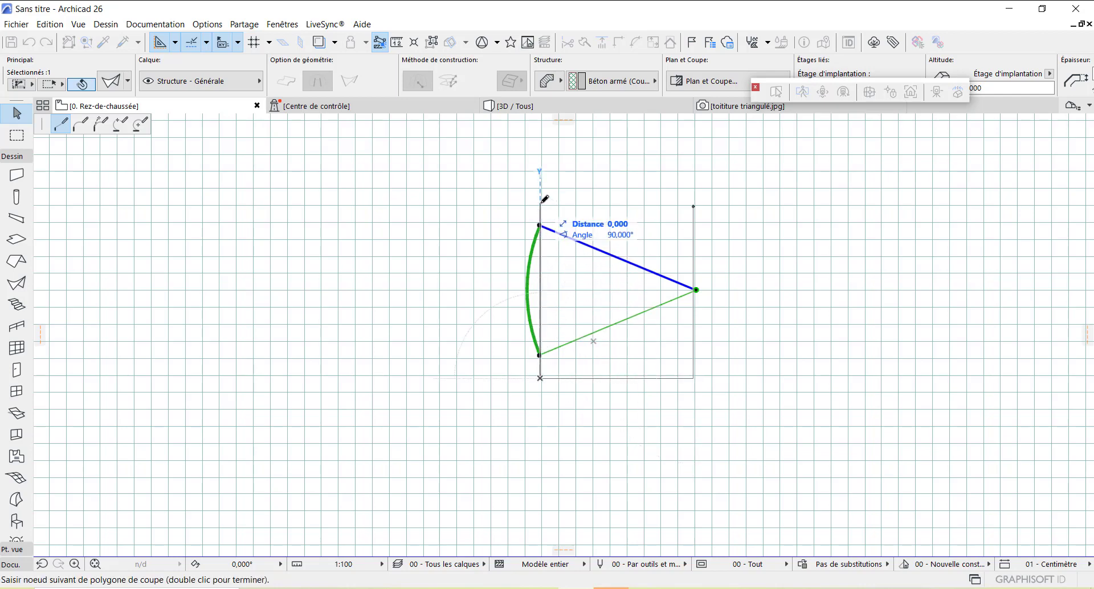
{"action": "left_click", "coordinate": [541, 203]}
{"action": "double_click", "coordinate": [697, 200]}
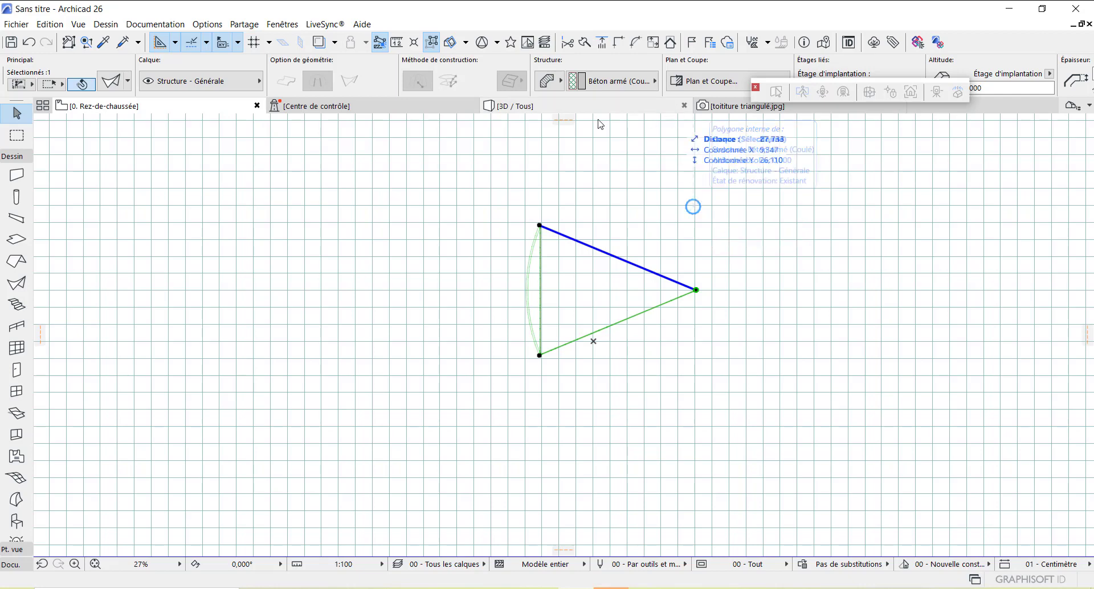
{"action": "left_click", "coordinate": [540, 108]}
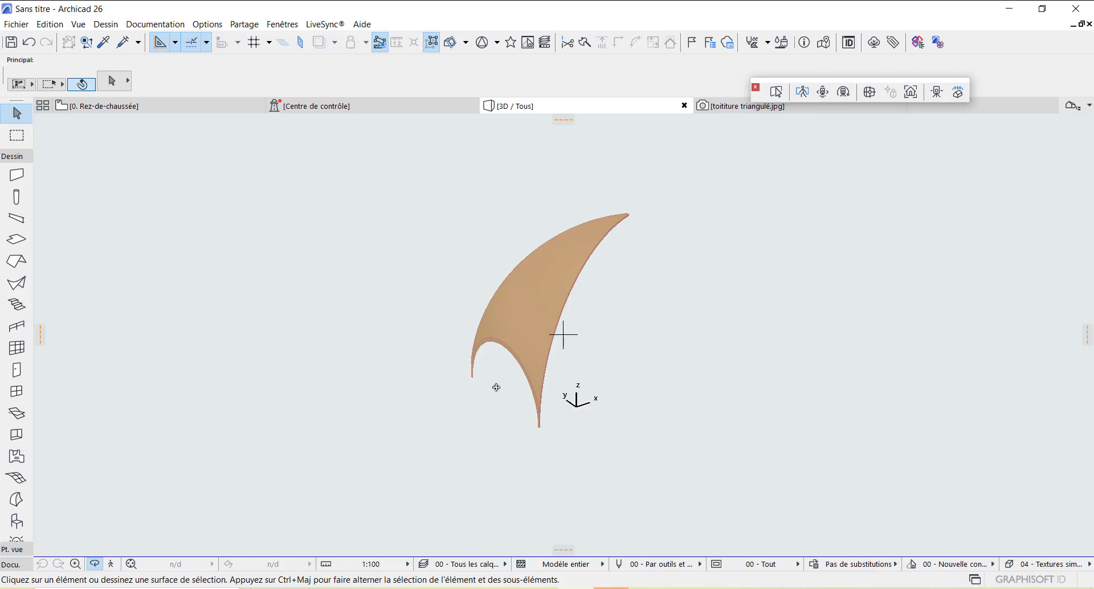
{"action": "left_click_drag", "start_coordinate": [521, 323], "coordinate": [686, 320]}
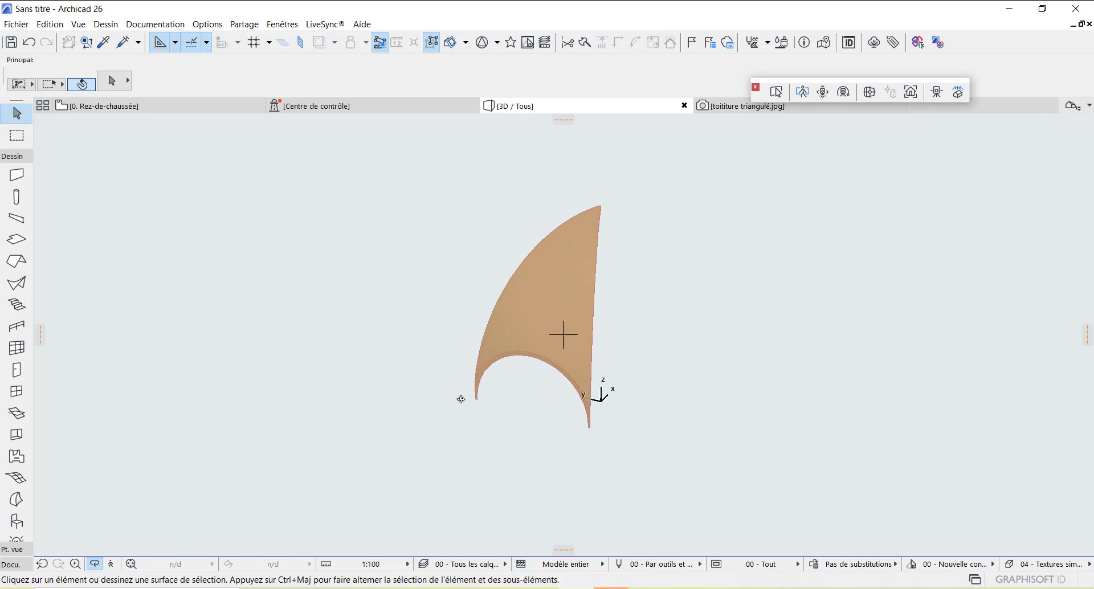
{"action": "left_click_drag", "start_coordinate": [583, 371], "coordinate": [454, 366]}
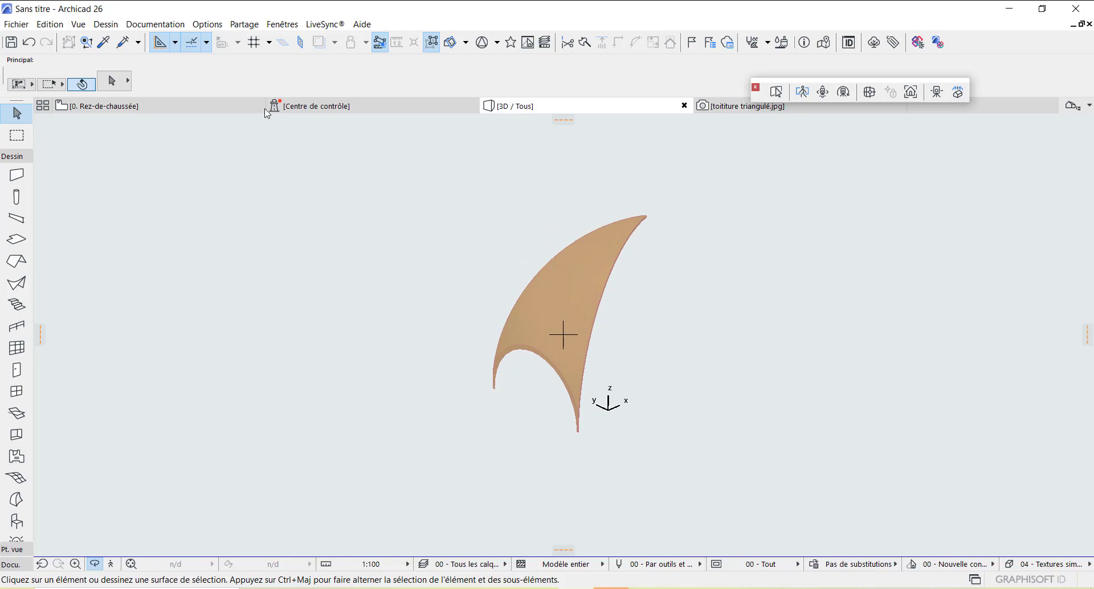
{"action": "left_click", "coordinate": [154, 103]}
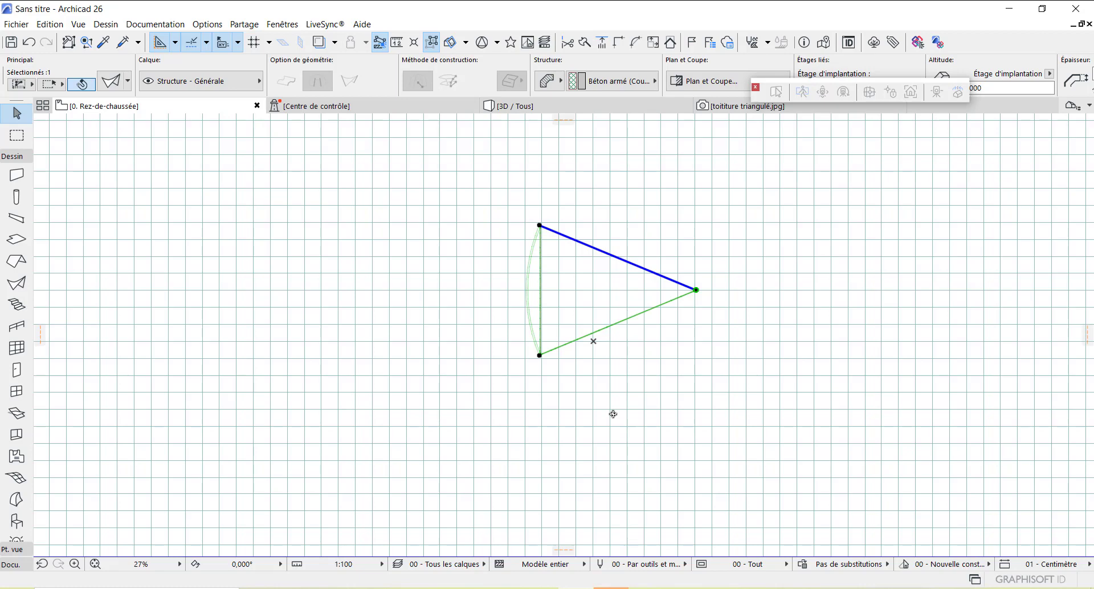
Mirror a copy of the selected shell about a nearly vertical axis through its centre point
{"action": "scroll", "coordinate": [738, 287], "scroll_direction": "up", "scroll_amount": 3}
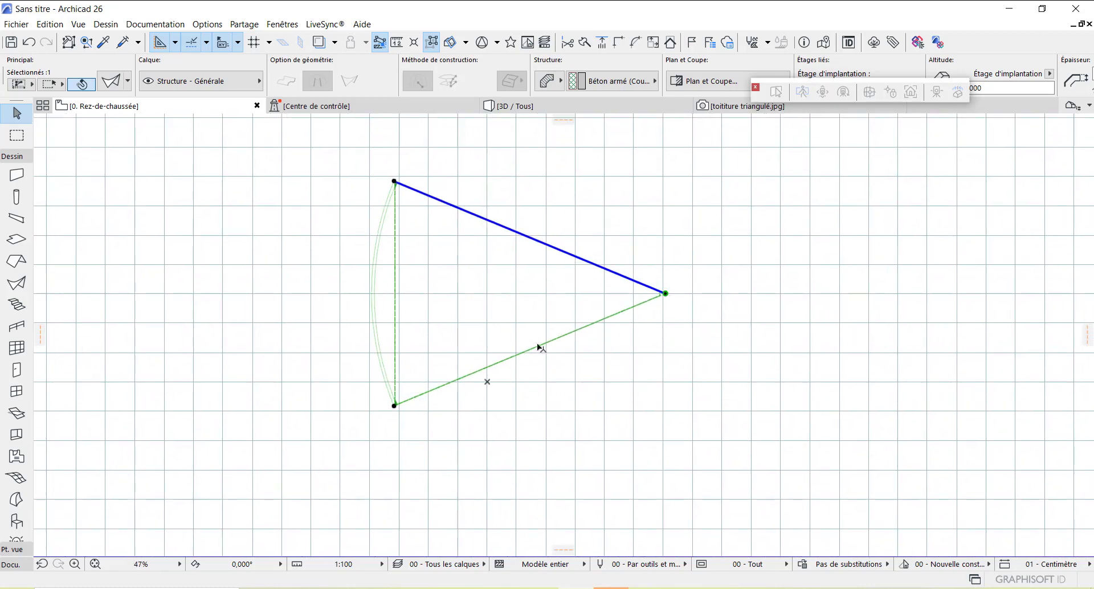
{"action": "left_click", "coordinate": [504, 382]}
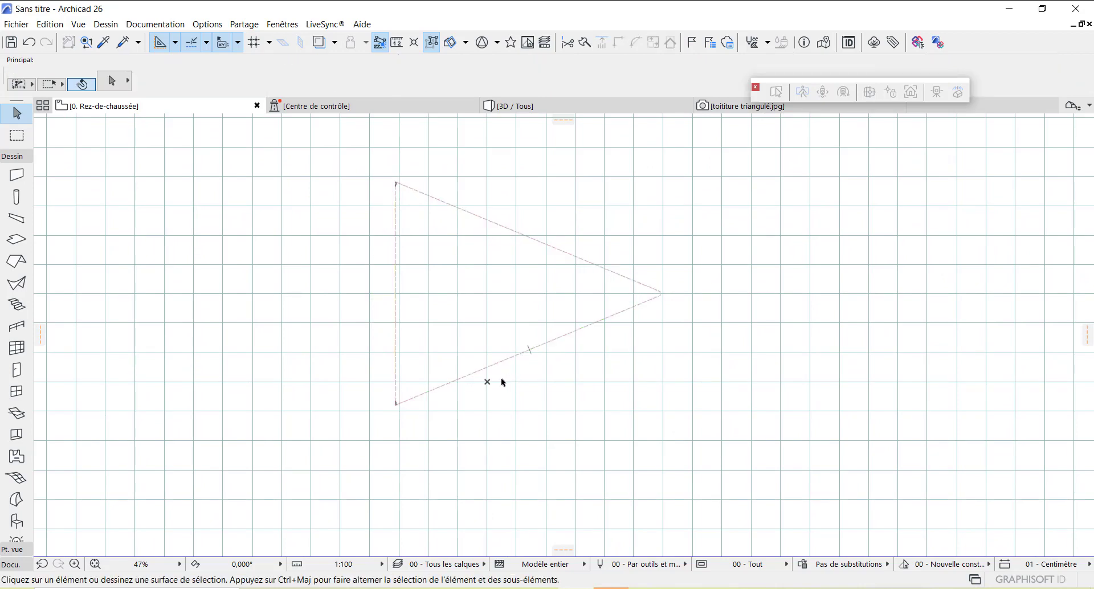
{"action": "left_click", "coordinate": [448, 387]}
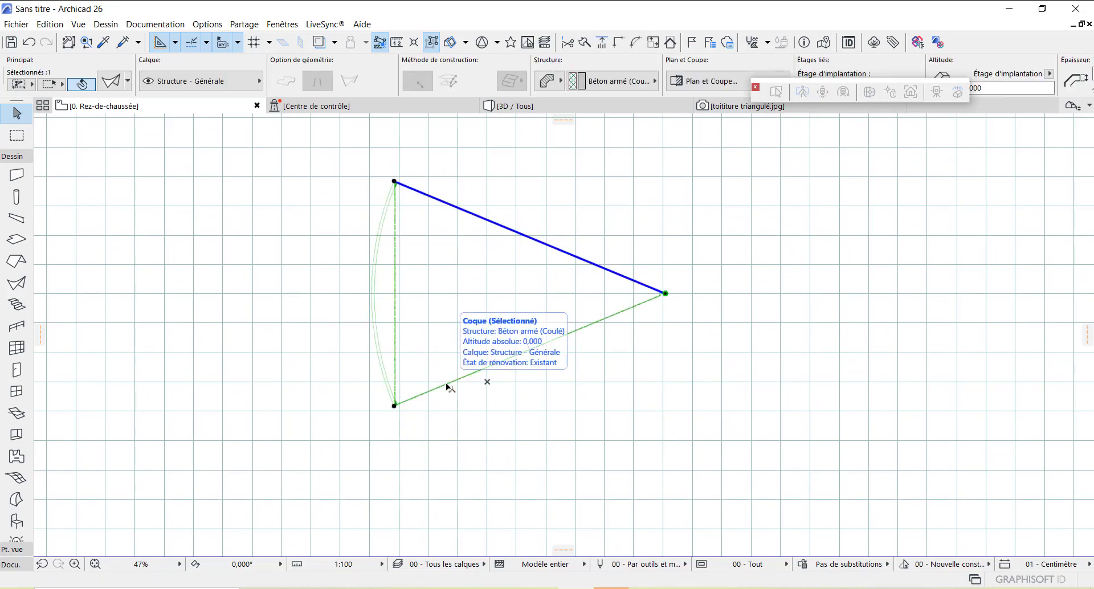
{"action": "right_click", "coordinate": [448, 388]}
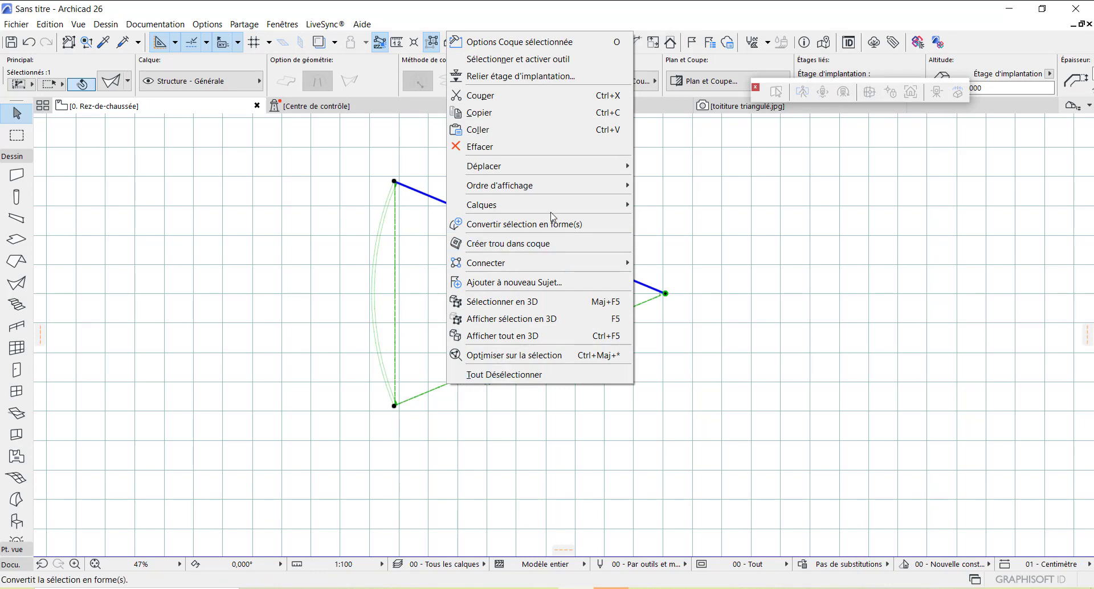
{"action": "mouse_move", "coordinate": [545, 171]}
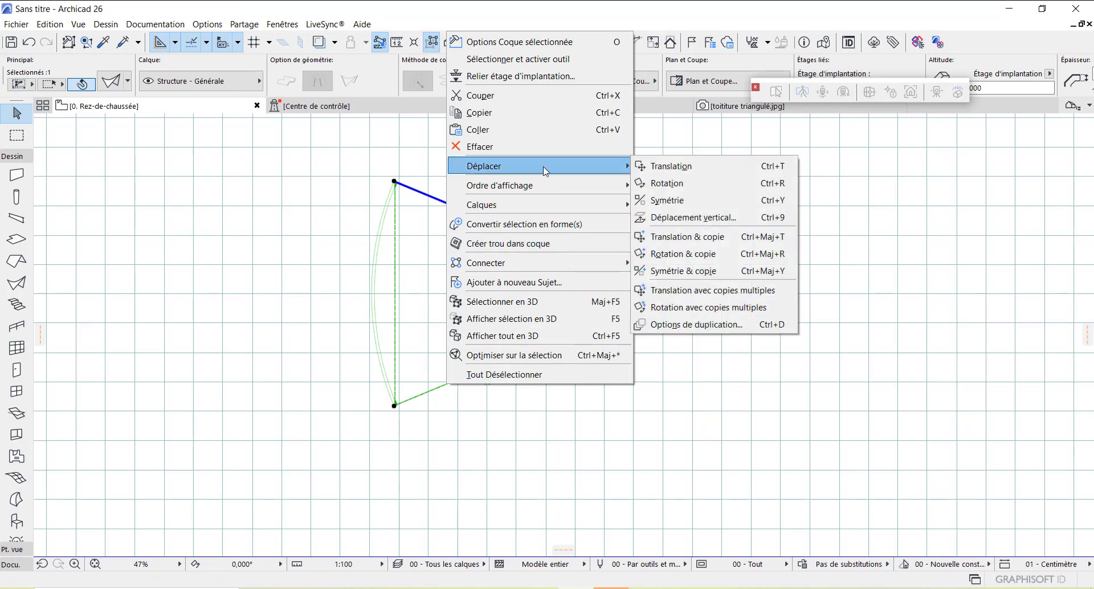
{"action": "left_click", "coordinate": [718, 278]}
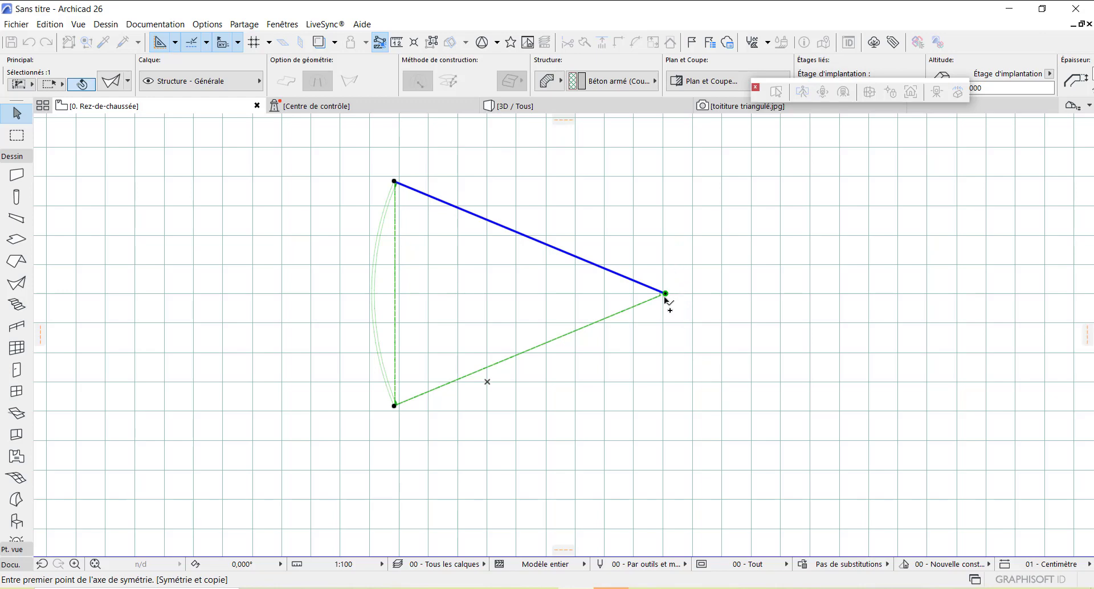
{"action": "scroll", "coordinate": [667, 306], "scroll_direction": "up", "scroll_amount": 2}
{"action": "scroll", "coordinate": [667, 304], "scroll_direction": "up", "scroll_amount": 2}
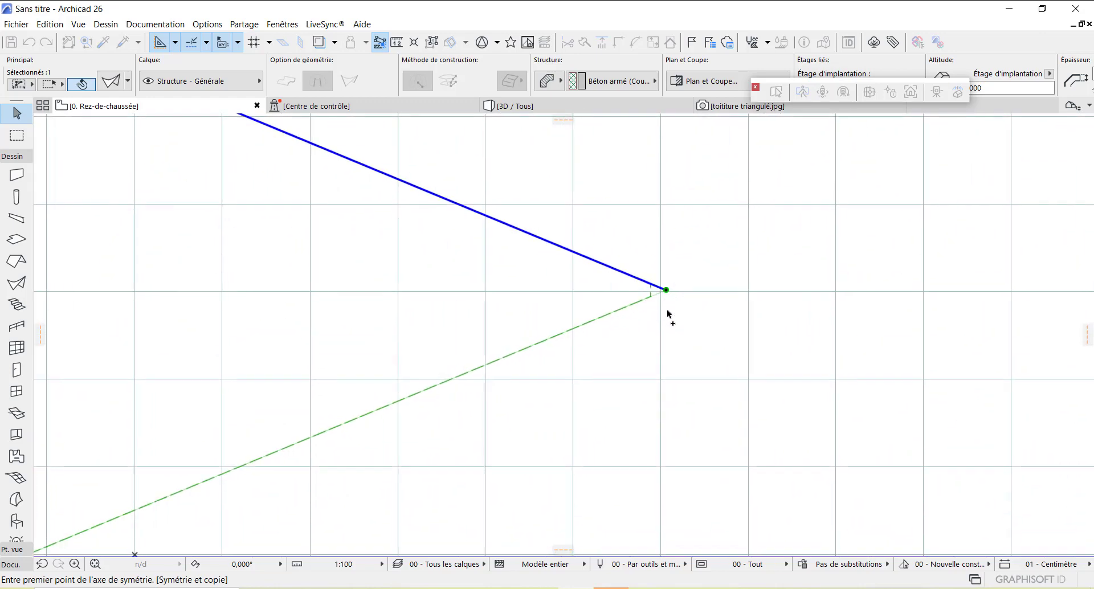
{"action": "scroll", "coordinate": [665, 302], "scroll_direction": "up", "scroll_amount": 2}
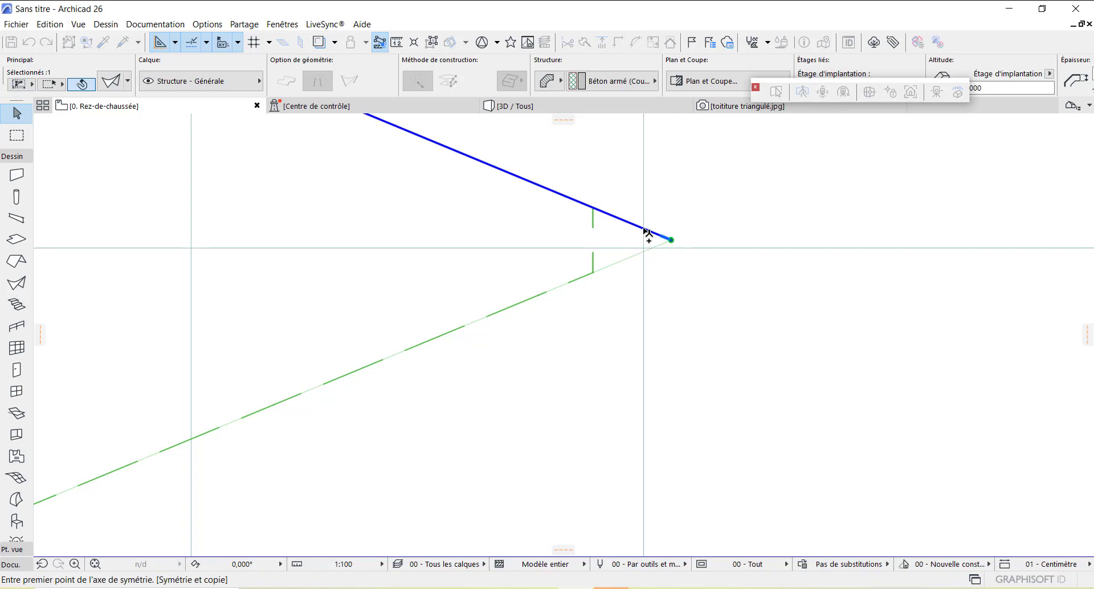
{"action": "left_click", "coordinate": [671, 240]}
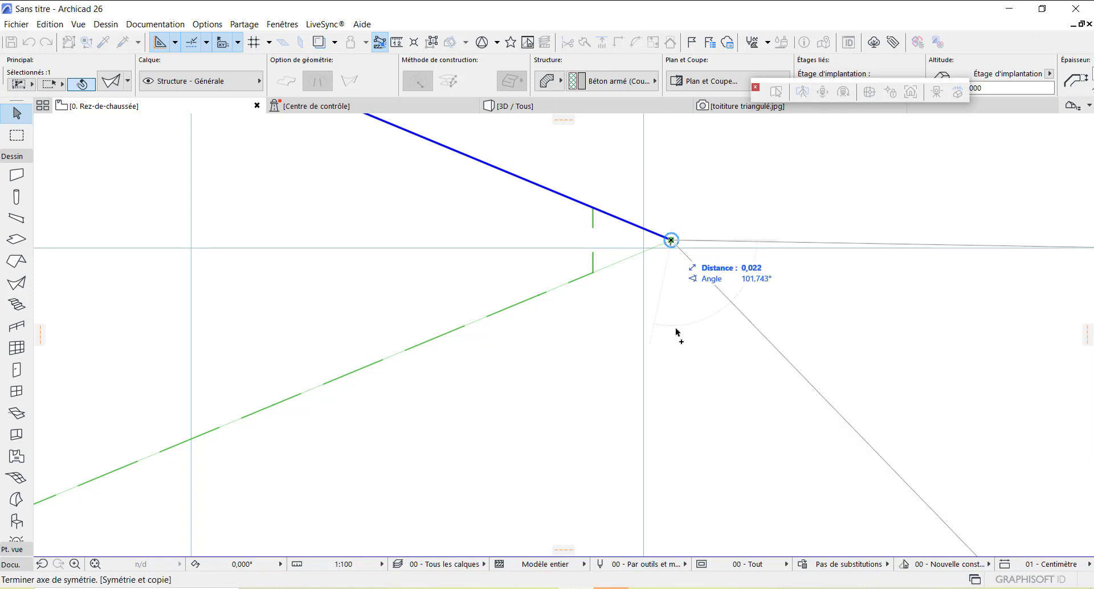
{"action": "left_click", "coordinate": [677, 373]}
{"action": "scroll", "coordinate": [701, 291], "scroll_direction": "up", "scroll_amount": 2}
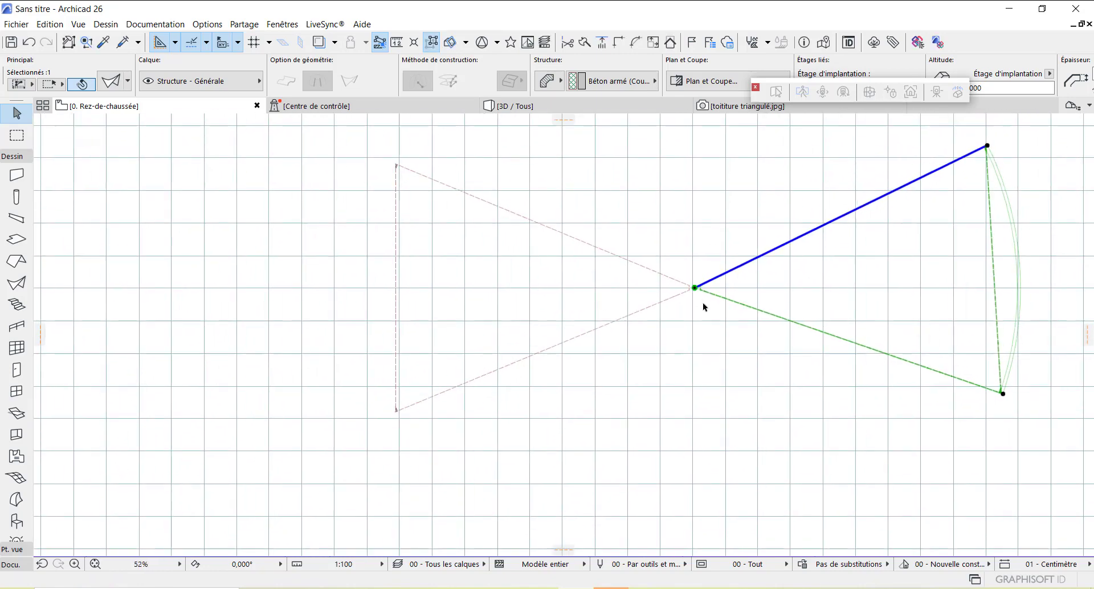
{"action": "scroll", "coordinate": [704, 306], "scroll_direction": "down", "scroll_amount": 3}
{"action": "scroll", "coordinate": [719, 318], "scroll_direction": "up", "scroll_amount": 4}
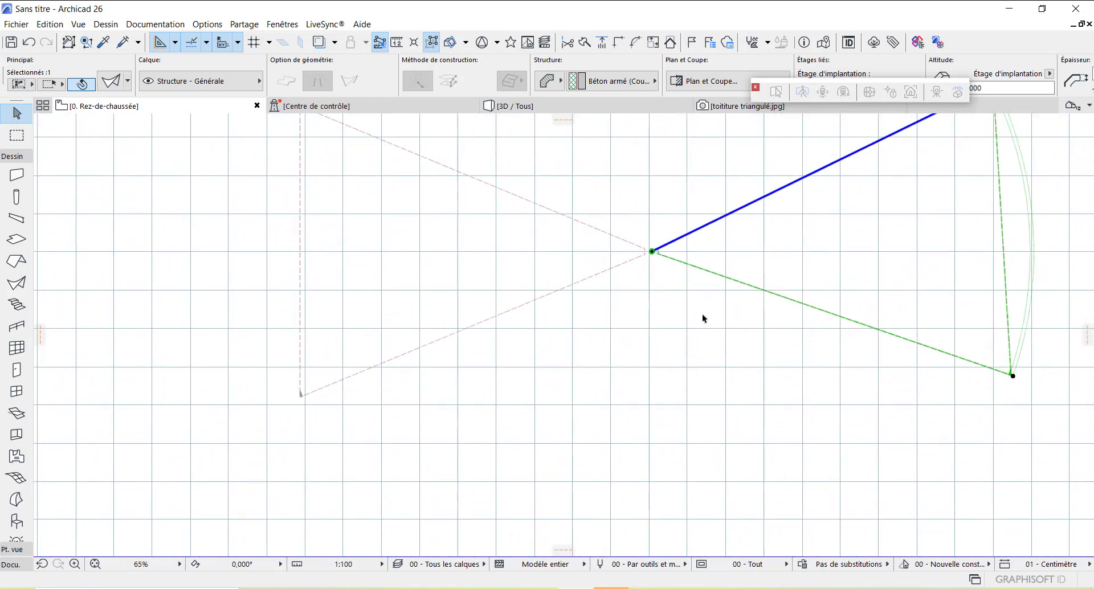
{"action": "scroll", "coordinate": [647, 353], "scroll_direction": "down", "scroll_amount": 5}
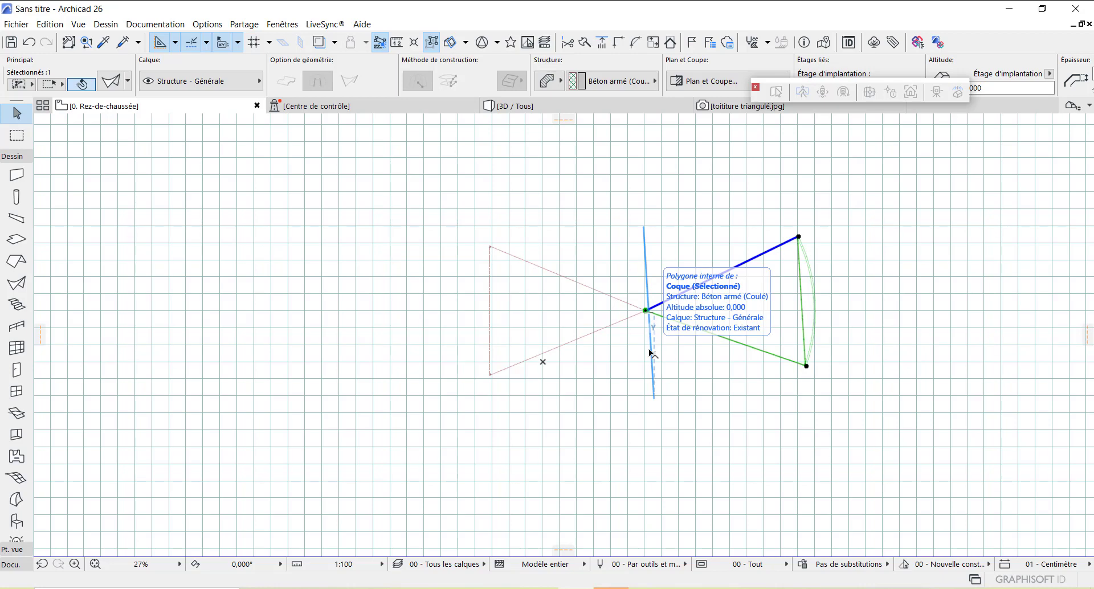
{"action": "scroll", "coordinate": [618, 328], "scroll_direction": "up", "scroll_amount": 4}
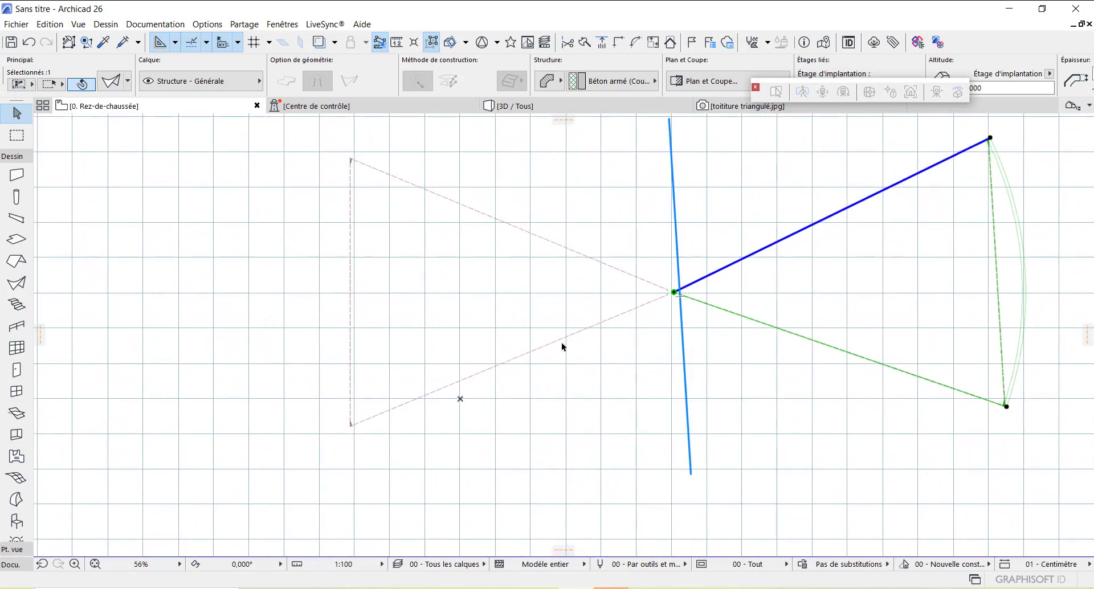
{"action": "scroll", "coordinate": [609, 388], "scroll_direction": "up", "scroll_amount": 2}
{"action": "scroll", "coordinate": [586, 365], "scroll_direction": "down", "scroll_amount": 7}
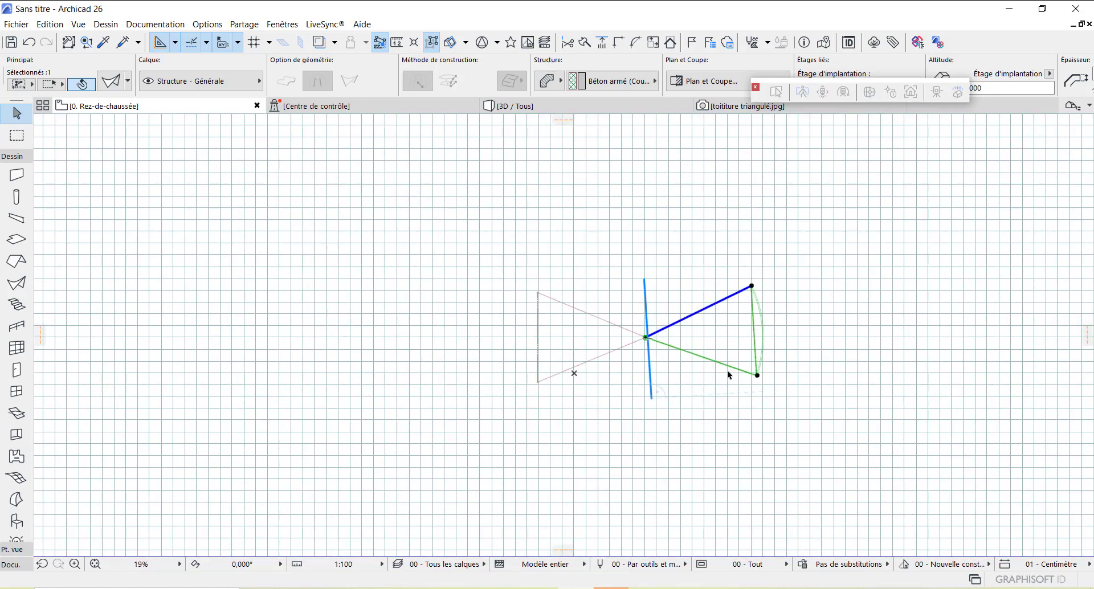
{"action": "scroll", "coordinate": [626, 384], "scroll_direction": "up", "scroll_amount": 9}
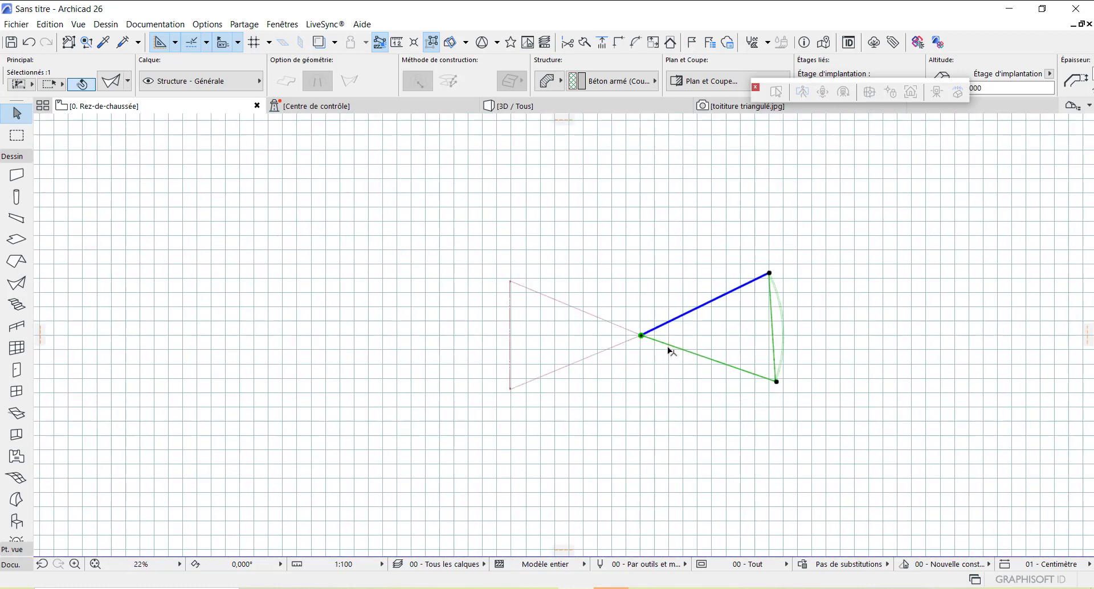
{"action": "scroll", "coordinate": [747, 312], "scroll_direction": "down", "scroll_amount": 8}
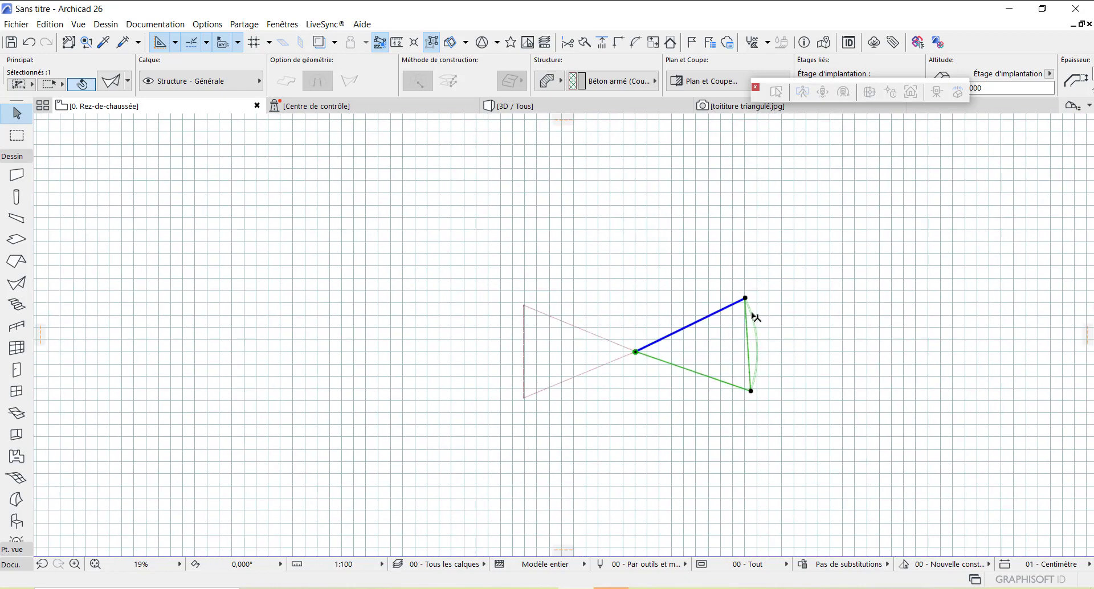
Move the mirrored shell so that its arc's upper endpoint lies on the original shell's centre point
{"action": "scroll", "coordinate": [744, 313], "scroll_direction": "up", "scroll_amount": 8}
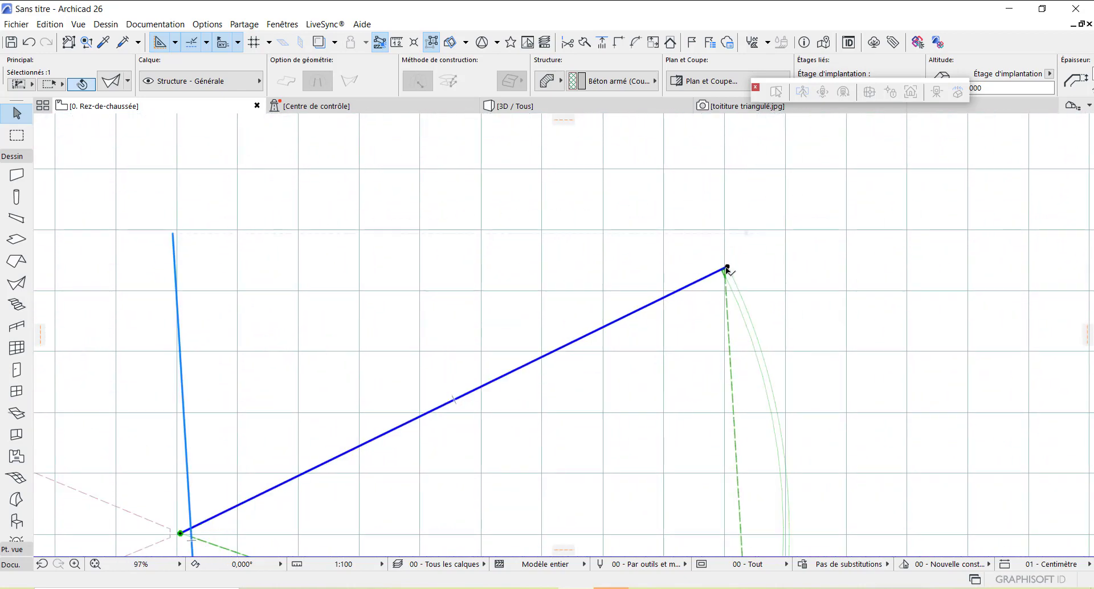
{"action": "scroll", "coordinate": [723, 277], "scroll_direction": "up", "scroll_amount": 8}
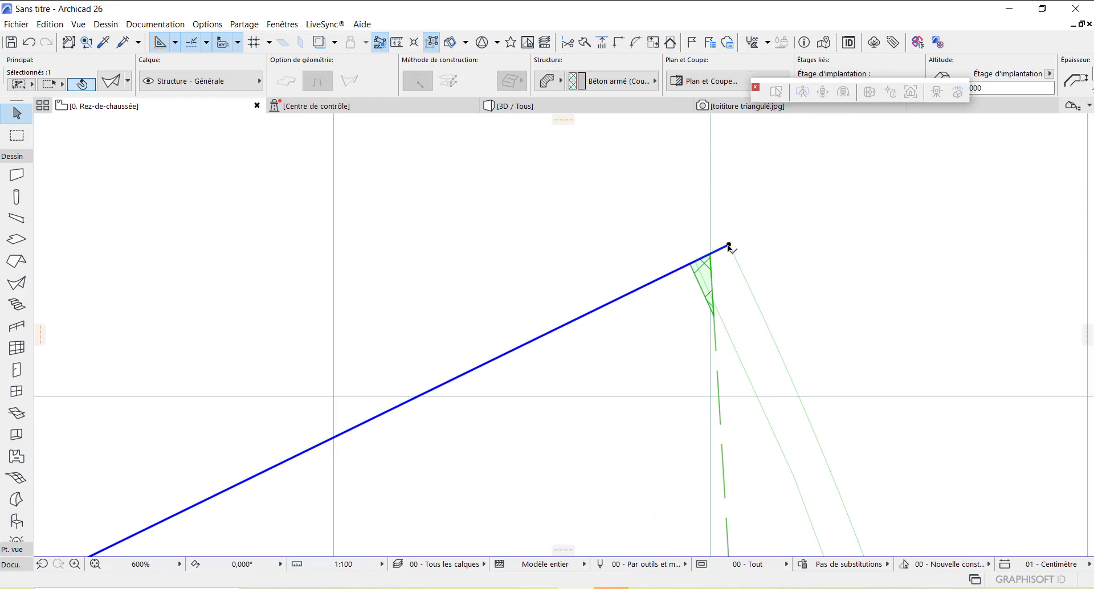
{"action": "right_click", "coordinate": [729, 246]}
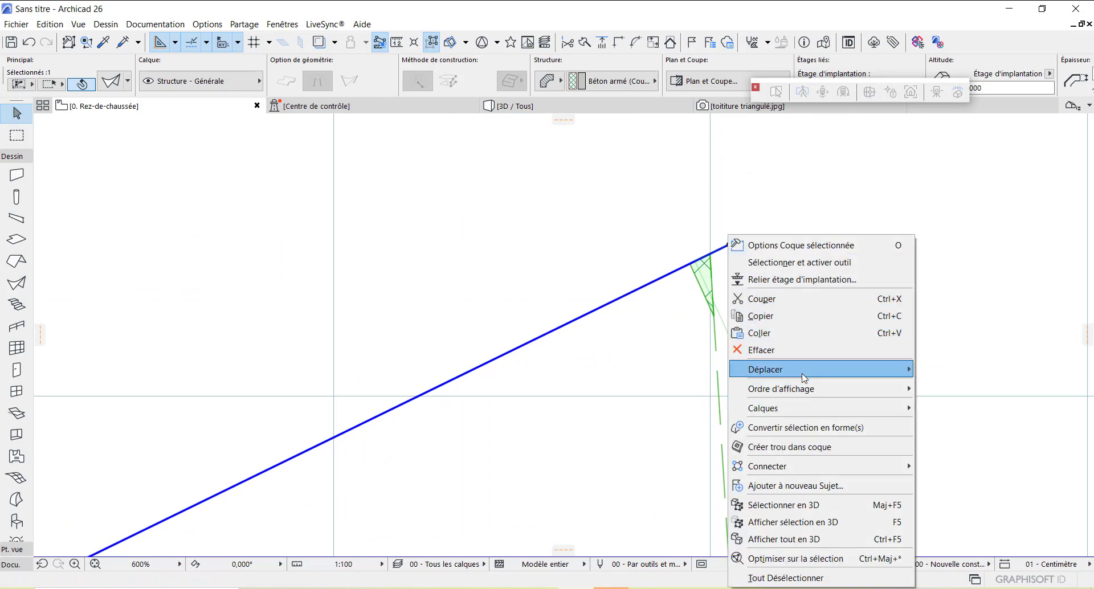
{"action": "mouse_move", "coordinate": [804, 378]}
{"action": "left_click", "coordinate": [934, 370]}
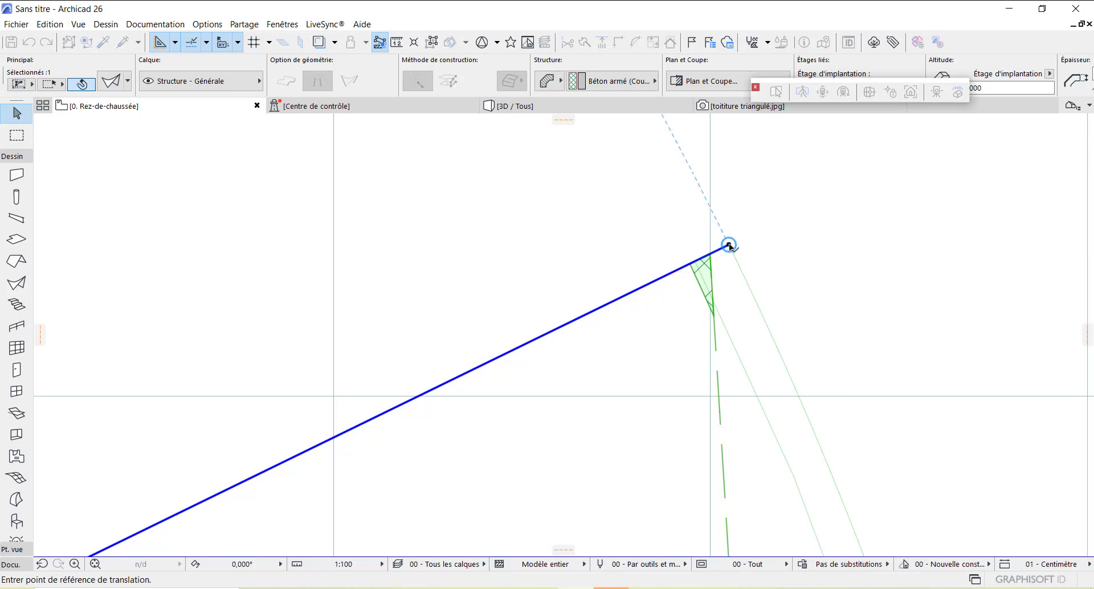
{"action": "left_click", "coordinate": [729, 246]}
{"action": "scroll", "coordinate": [799, 252], "scroll_direction": "down", "scroll_amount": 5}
{"action": "scroll", "coordinate": [802, 257], "scroll_direction": "down", "scroll_amount": 2}
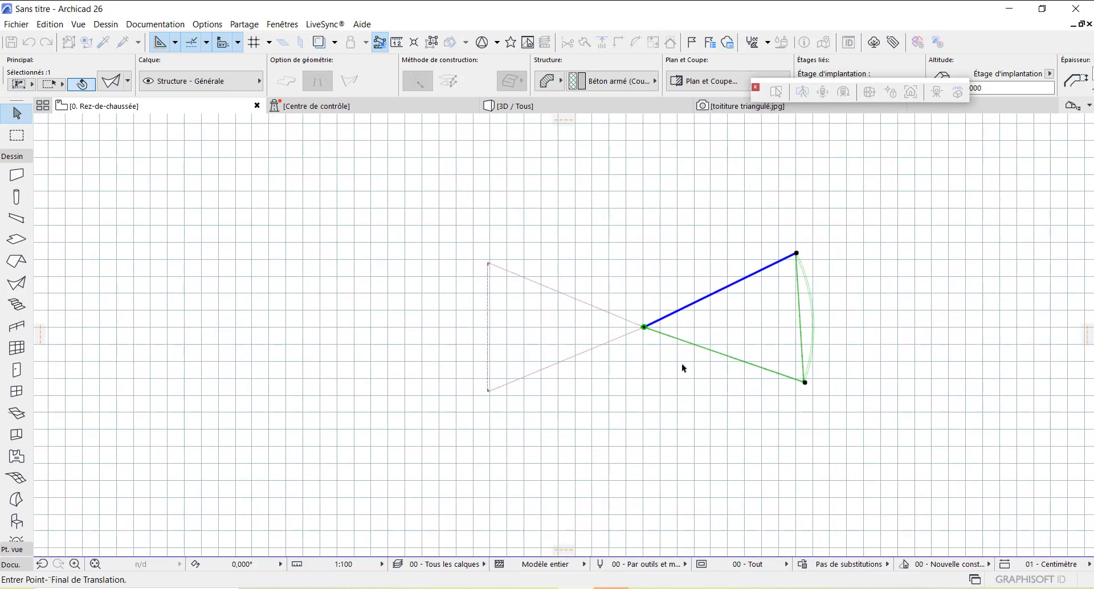
{"action": "scroll", "coordinate": [644, 331], "scroll_direction": "up", "scroll_amount": 7}
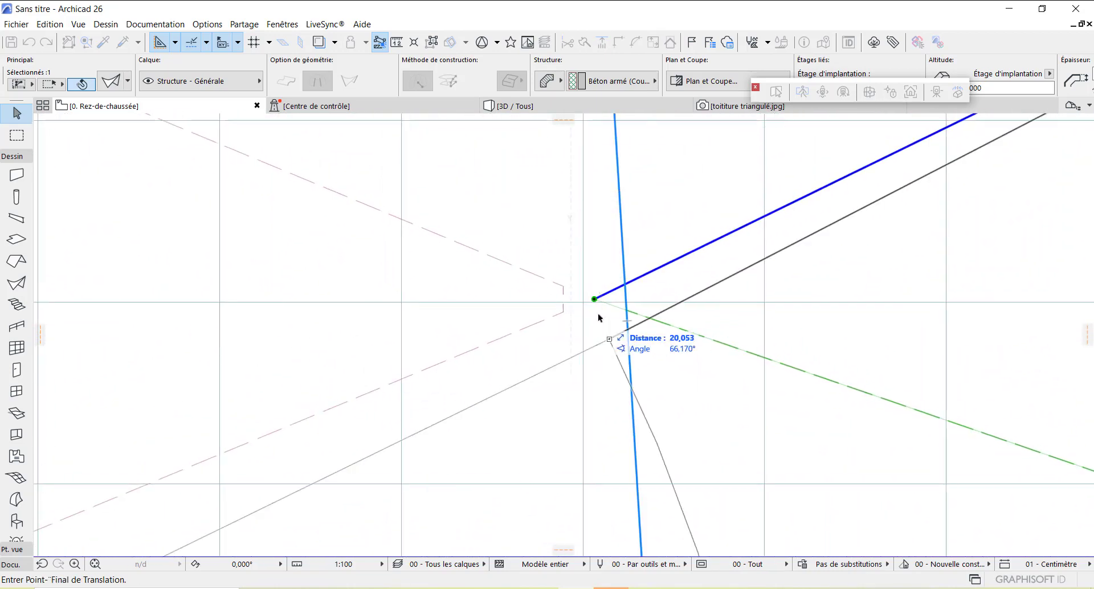
{"action": "left_click", "coordinate": [595, 299]}
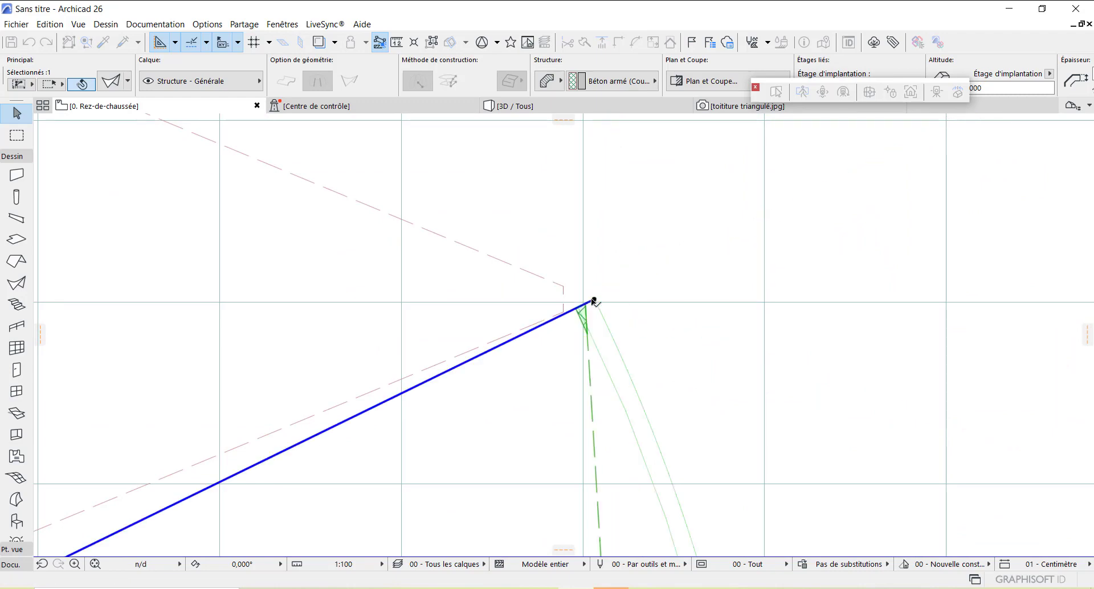
Rotate the mirrored shell about its arc's upper endpoint, taking its centre point to the original shell's lower arc endpoint
{"action": "scroll", "coordinate": [809, 237], "scroll_direction": "down", "scroll_amount": 2}
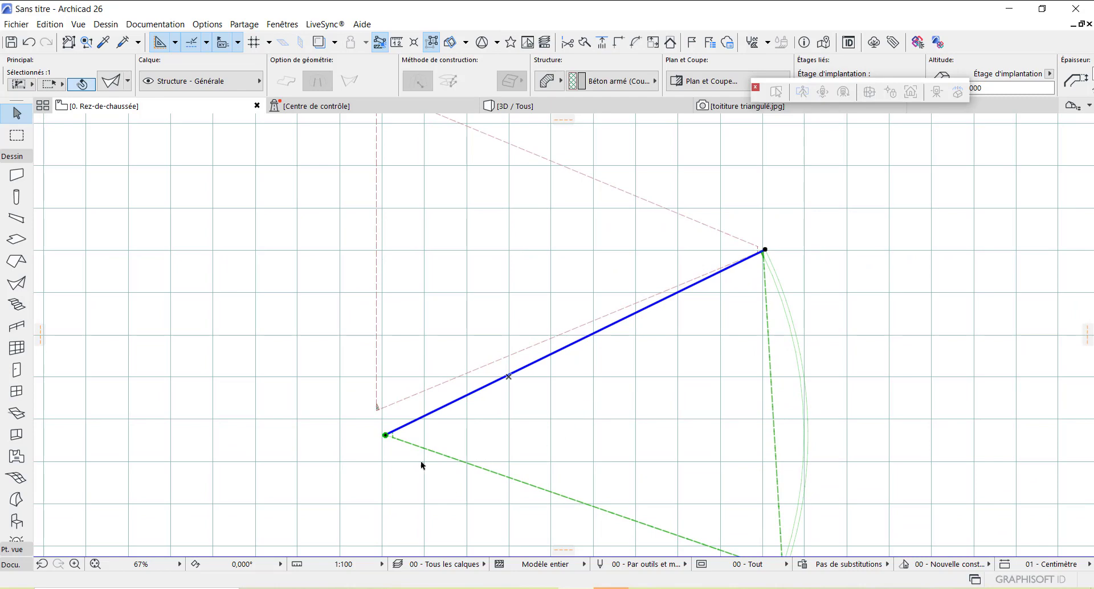
{"action": "scroll", "coordinate": [384, 452], "scroll_direction": "up", "scroll_amount": 3}
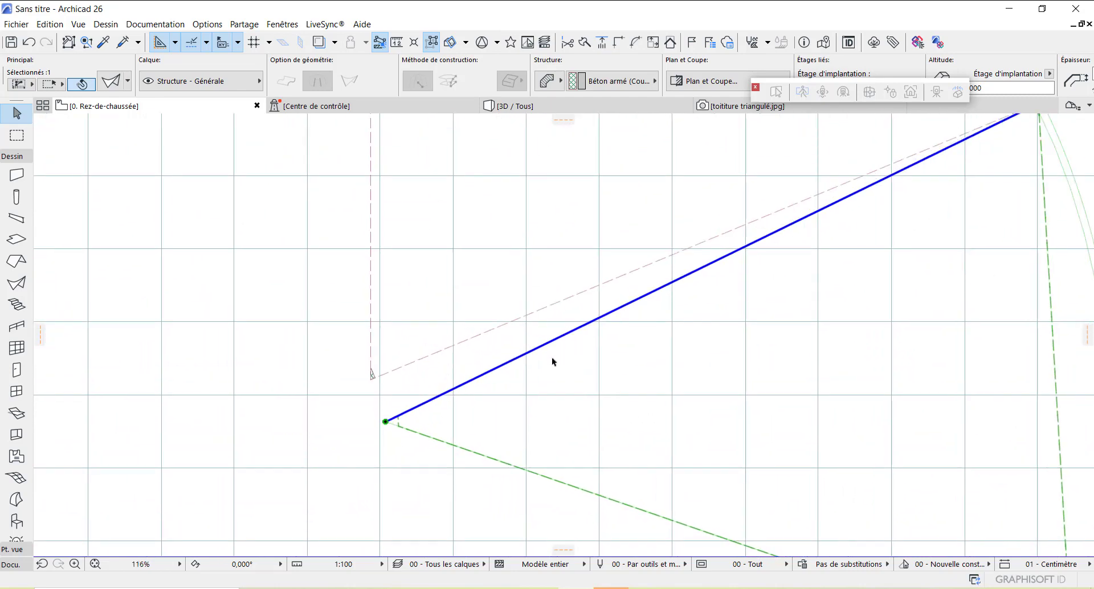
{"action": "scroll", "coordinate": [551, 362], "scroll_direction": "down", "scroll_amount": 4}
{"action": "scroll", "coordinate": [488, 384], "scroll_direction": "up", "scroll_amount": 4}
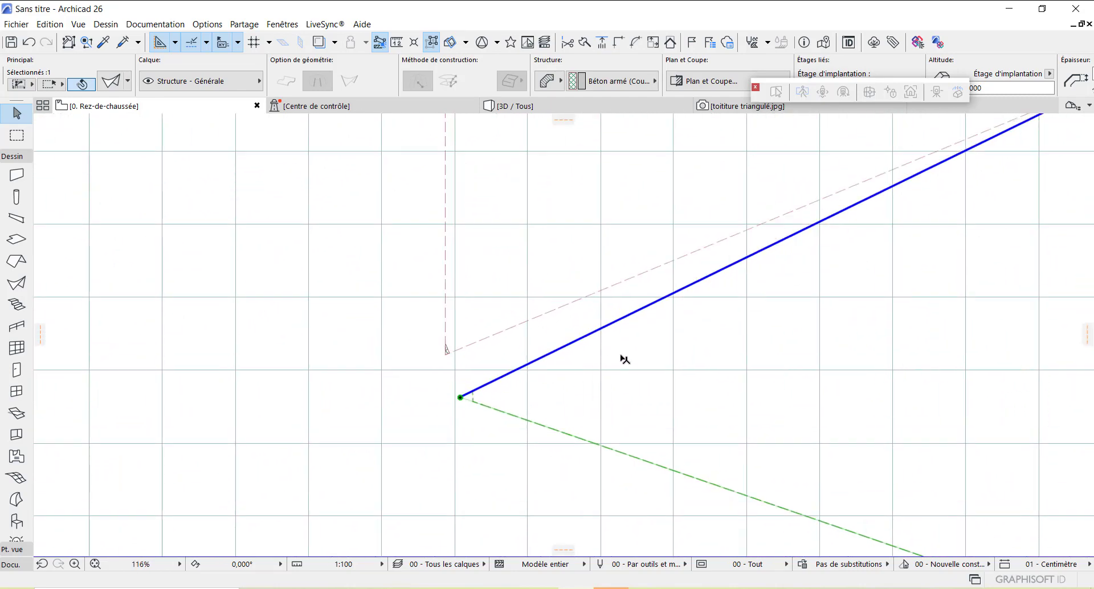
{"action": "scroll", "coordinate": [542, 367], "scroll_direction": "down", "scroll_amount": 2}
{"action": "scroll", "coordinate": [883, 207], "scroll_direction": "up", "scroll_amount": 4}
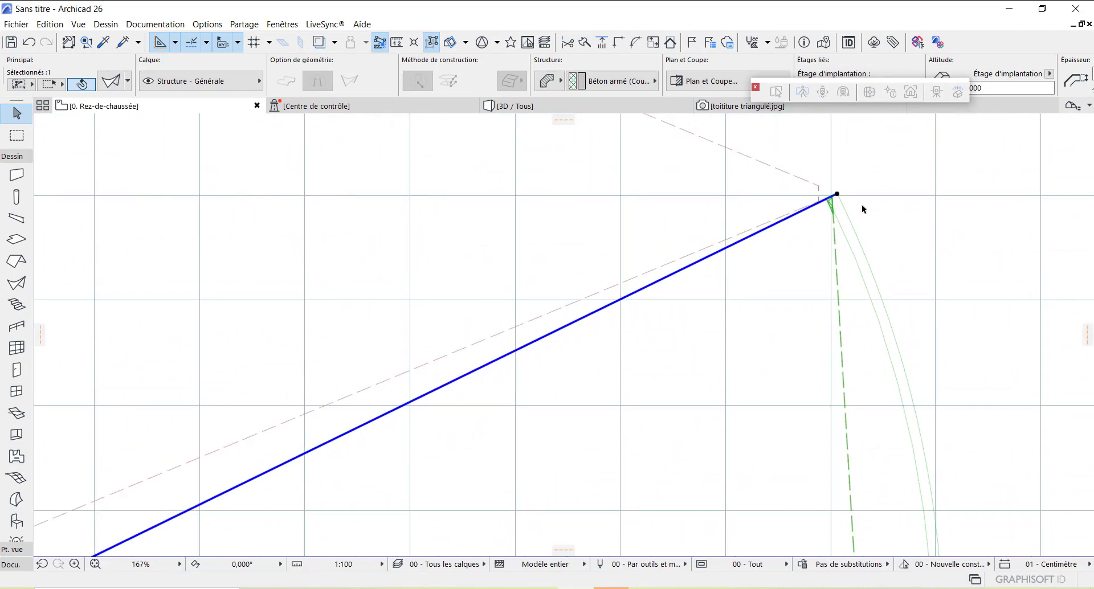
{"action": "scroll", "coordinate": [852, 199], "scroll_direction": "up", "scroll_amount": 5}
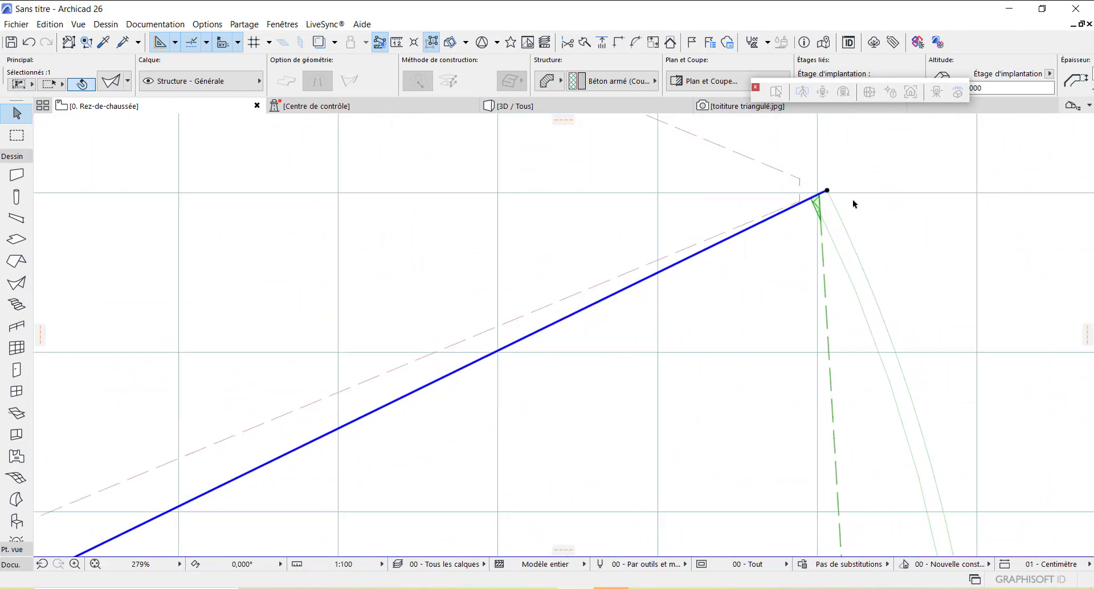
{"action": "right_click", "coordinate": [817, 189]}
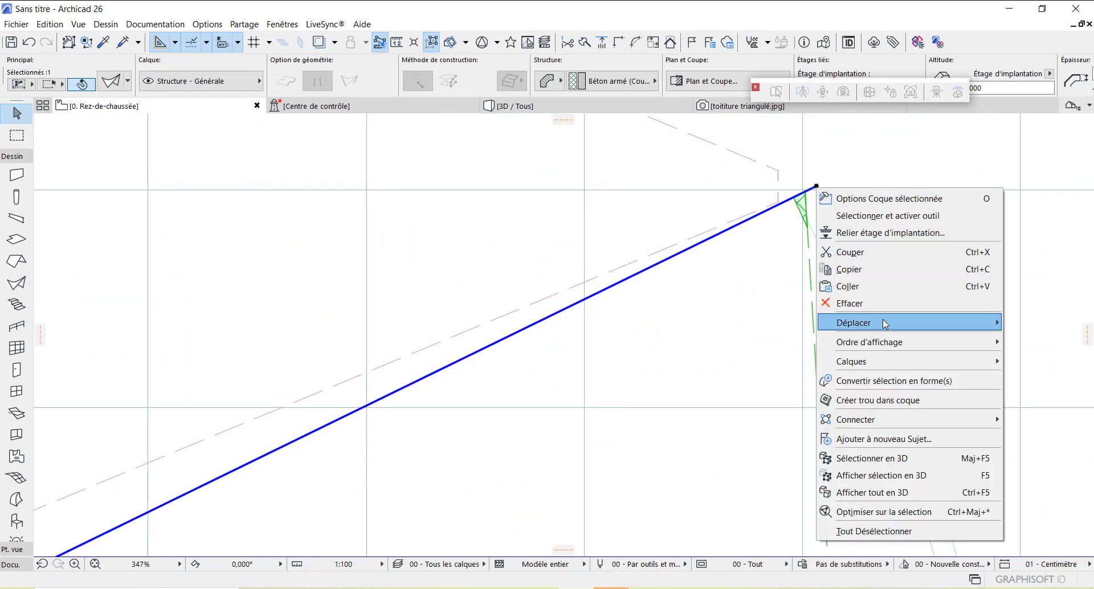
{"action": "mouse_move", "coordinate": [891, 328]}
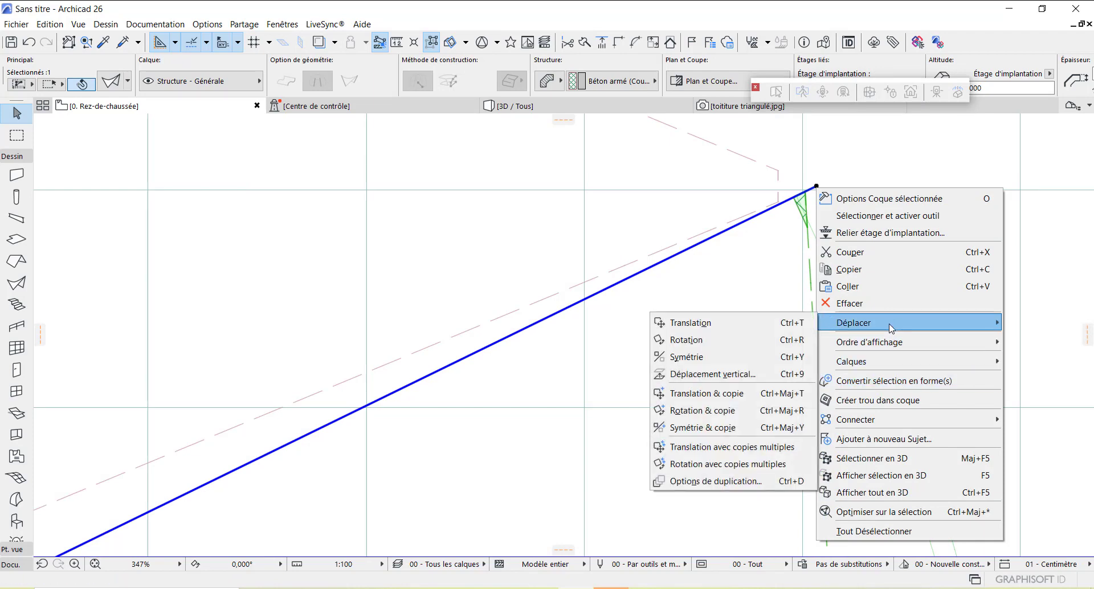
{"action": "left_click", "coordinate": [726, 341]}
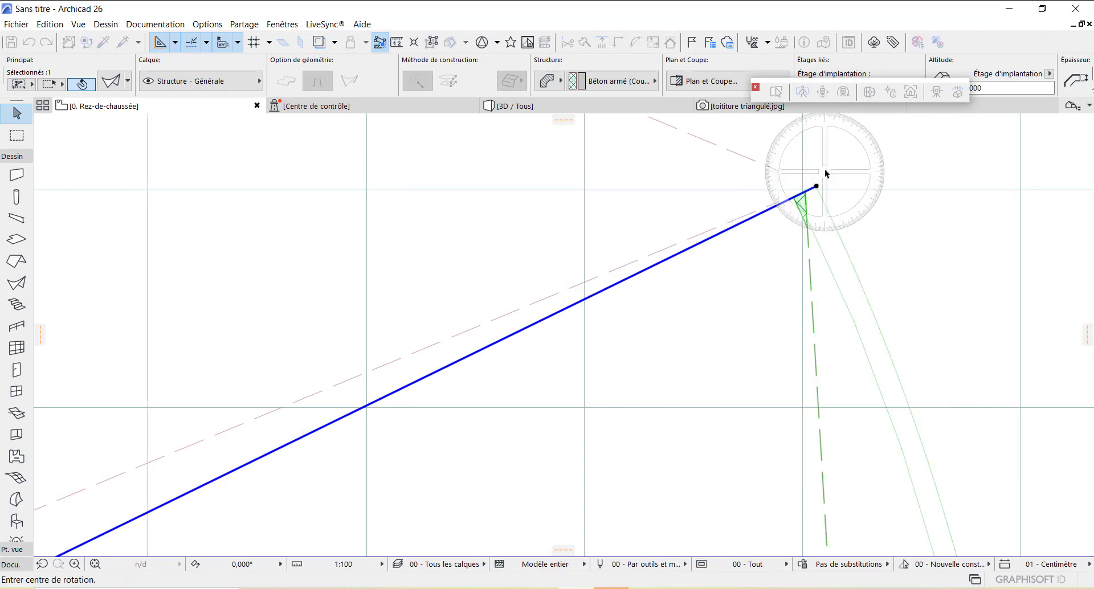
{"action": "left_click", "coordinate": [817, 188]}
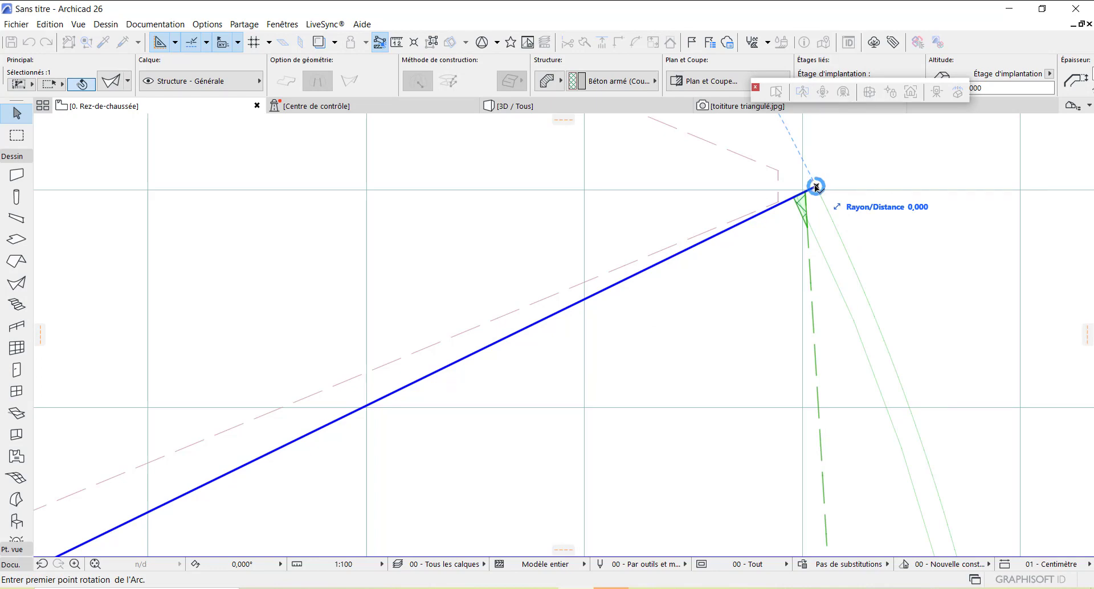
{"action": "scroll", "coordinate": [664, 340], "scroll_direction": "down", "scroll_amount": 4}
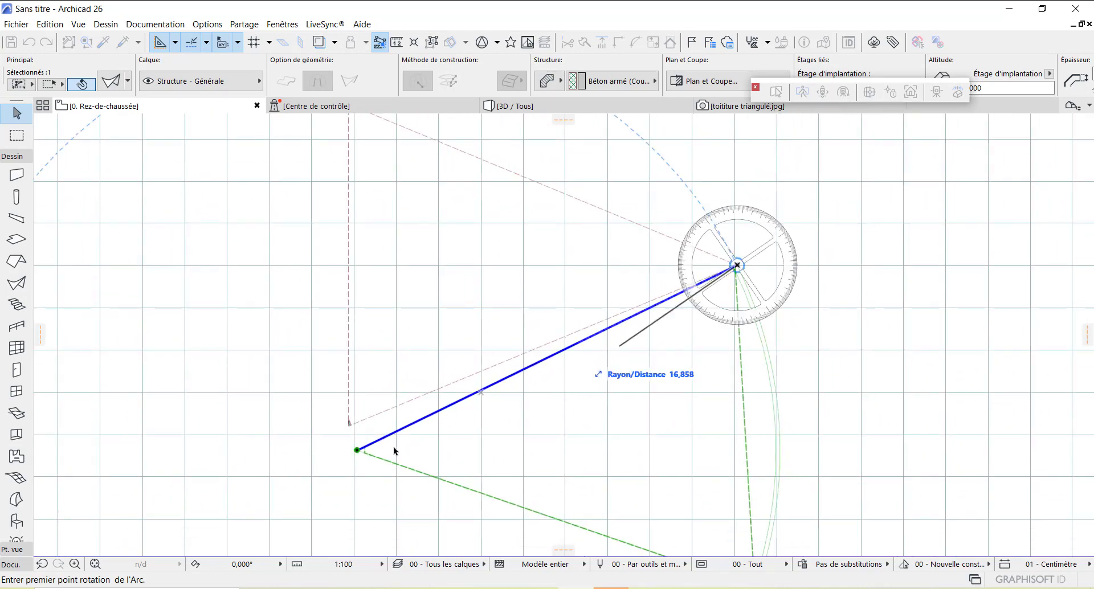
{"action": "scroll", "coordinate": [357, 447], "scroll_direction": "up", "scroll_amount": 4}
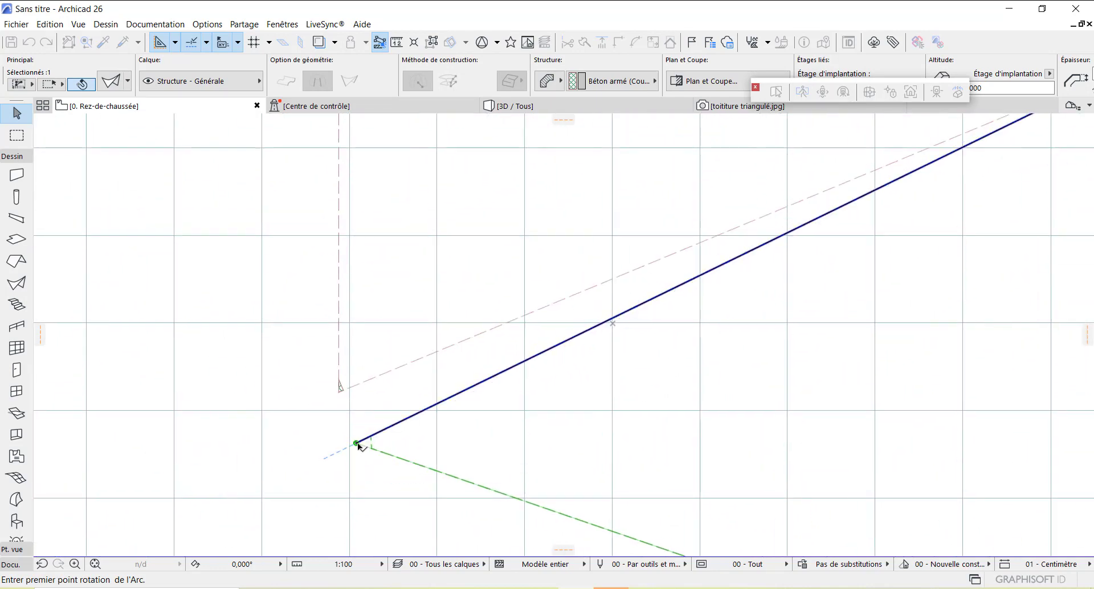
{"action": "left_click", "coordinate": [356, 445]}
{"action": "left_click", "coordinate": [343, 405]}
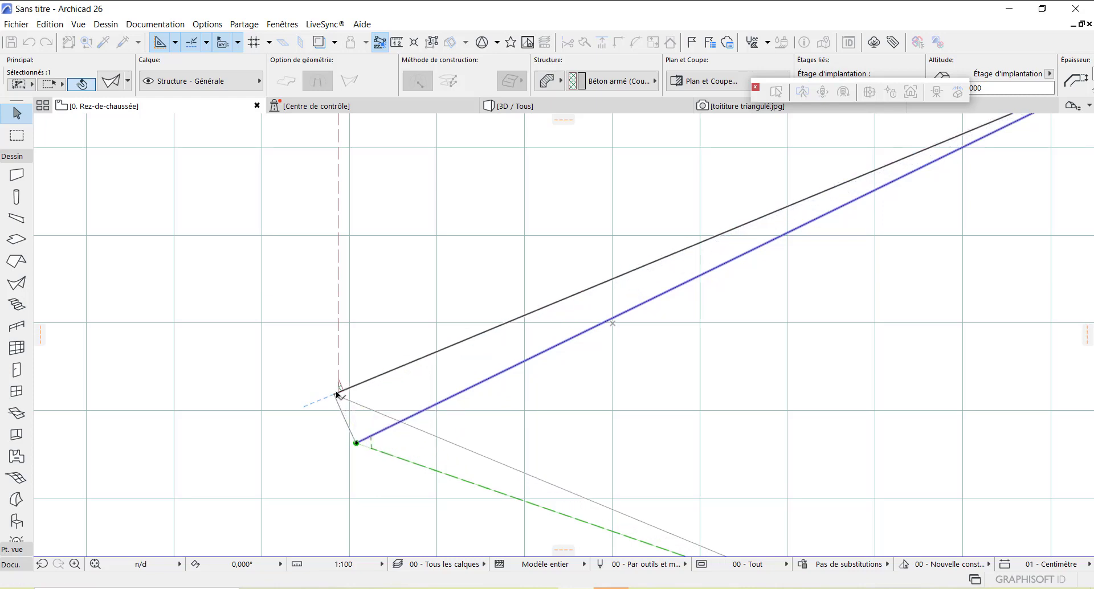
In 3D, move the mirrored shell by 1 from its base centre point towards the original shell's far base corner
{"action": "scroll", "coordinate": [339, 393], "scroll_direction": "down", "scroll_amount": 3}
{"action": "scroll", "coordinate": [557, 402], "scroll_direction": "down", "scroll_amount": 3}
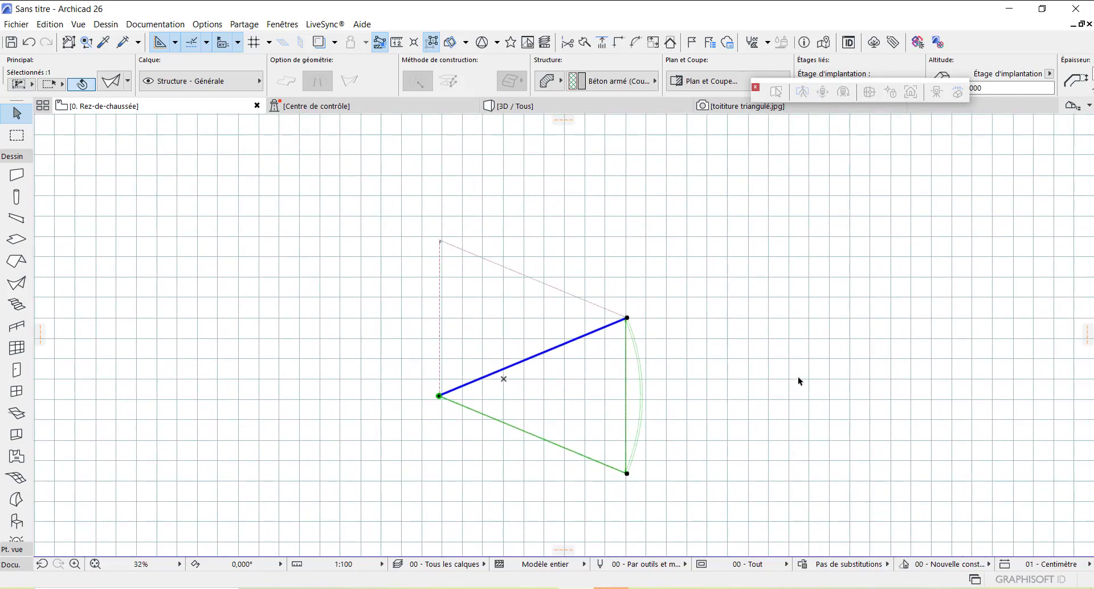
{"action": "left_click", "coordinate": [531, 107]}
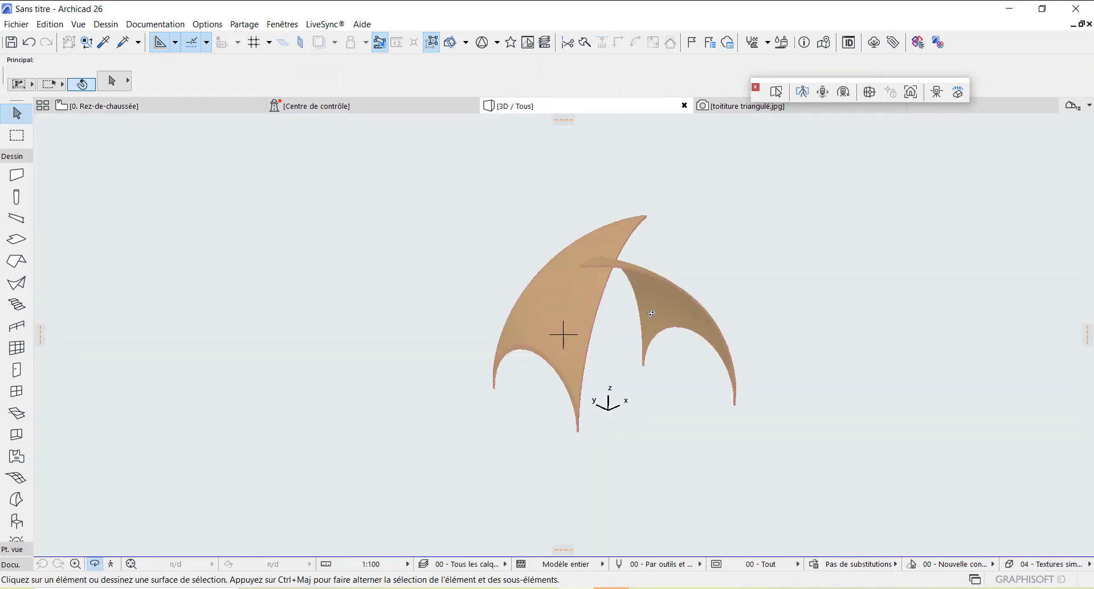
{"action": "left_click_drag", "start_coordinate": [546, 310], "coordinate": [637, 224]}
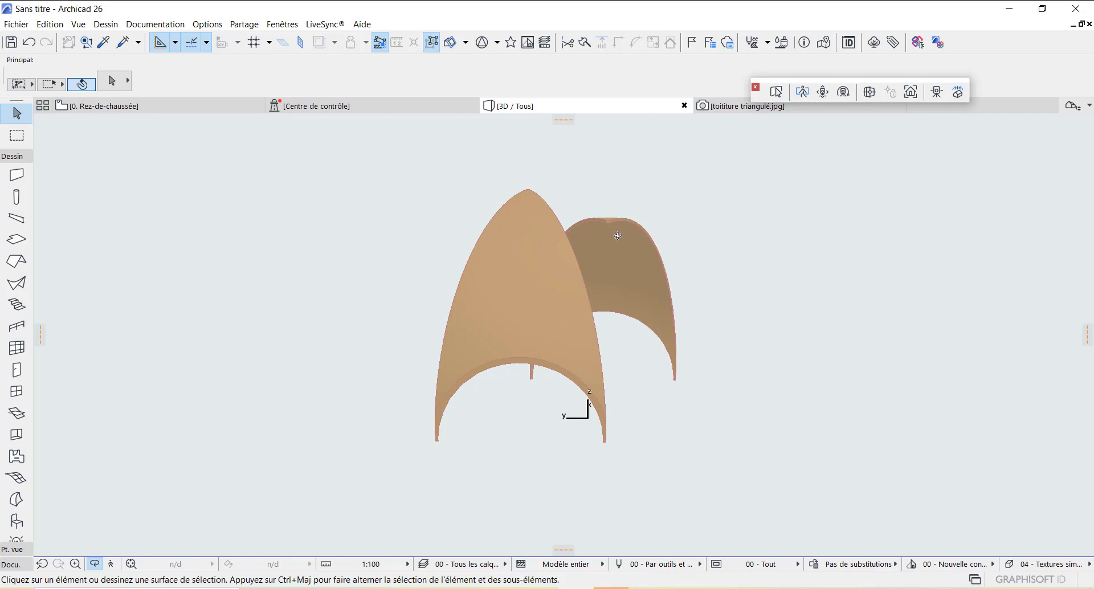
{"action": "key", "text": "Escape"}
{"action": "left_click", "coordinate": [631, 234]}
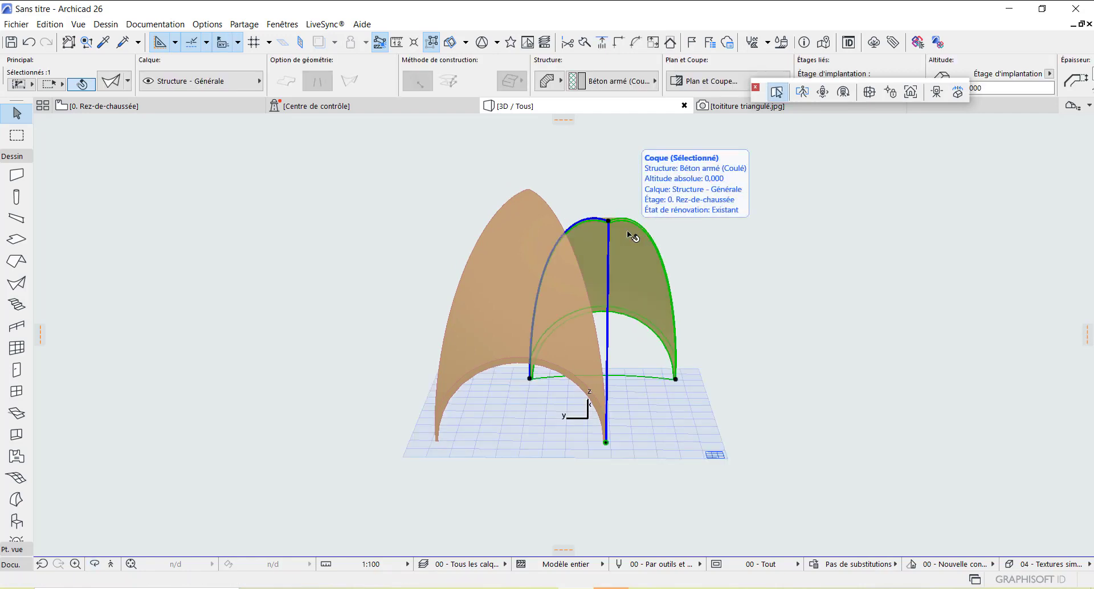
{"action": "right_click", "coordinate": [640, 282]}
{"action": "mouse_move", "coordinate": [740, 333]}
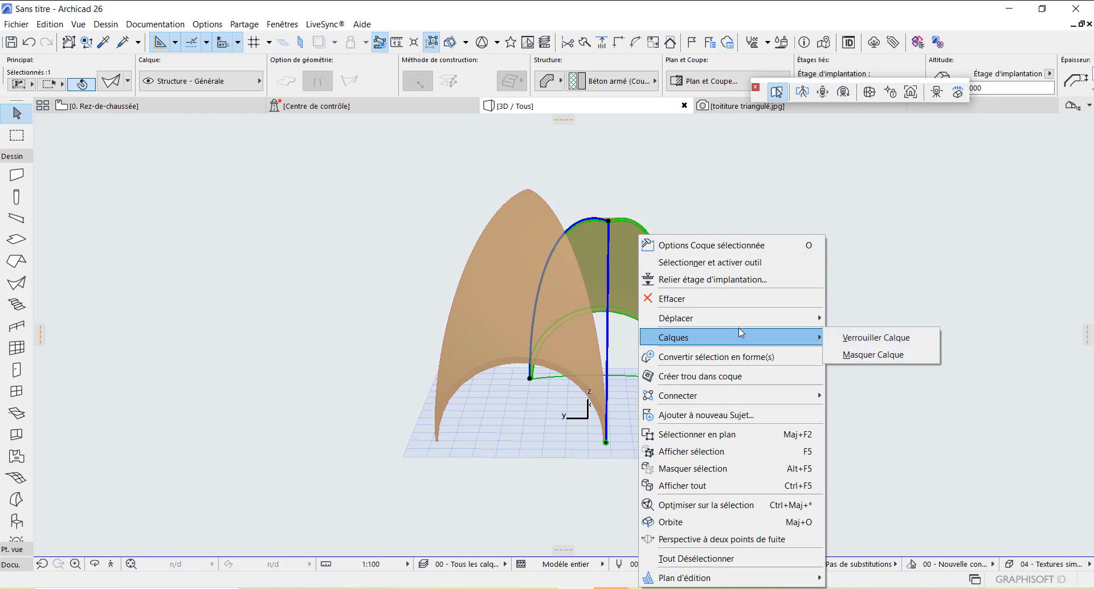
{"action": "left_click", "coordinate": [868, 323]}
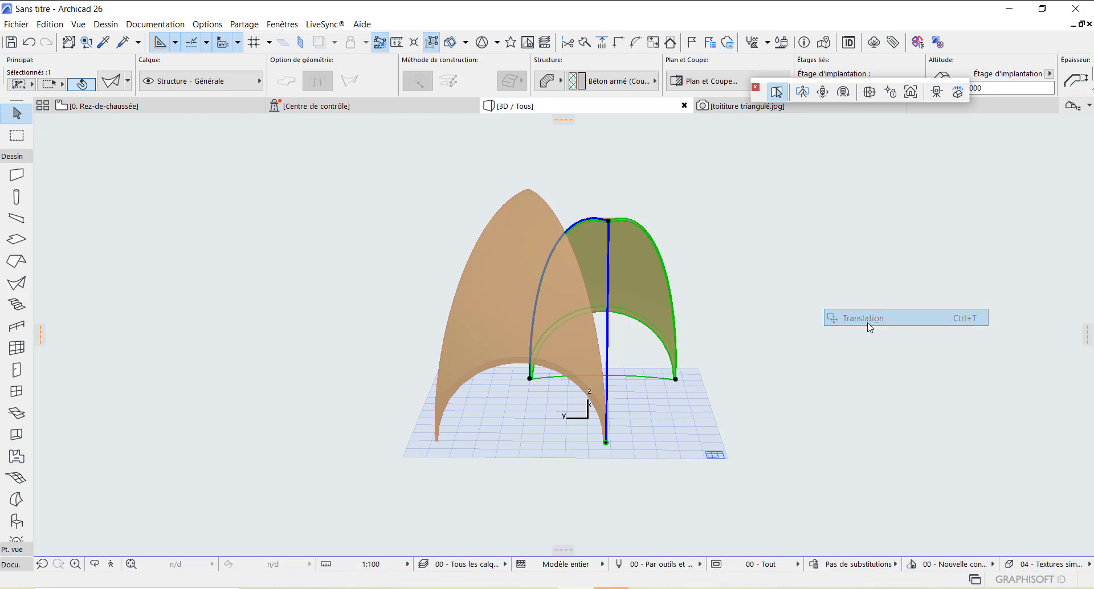
{"action": "left_click", "coordinate": [610, 445]}
{"action": "scroll", "coordinate": [594, 453], "scroll_direction": "up", "scroll_amount": 1}
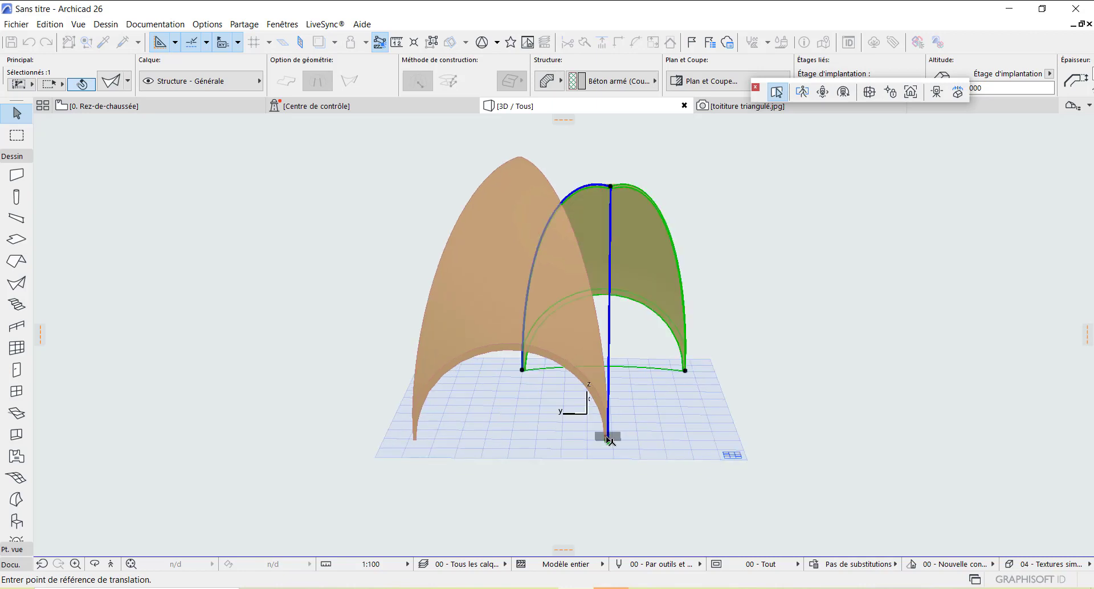
{"action": "left_click", "coordinate": [608, 438]}
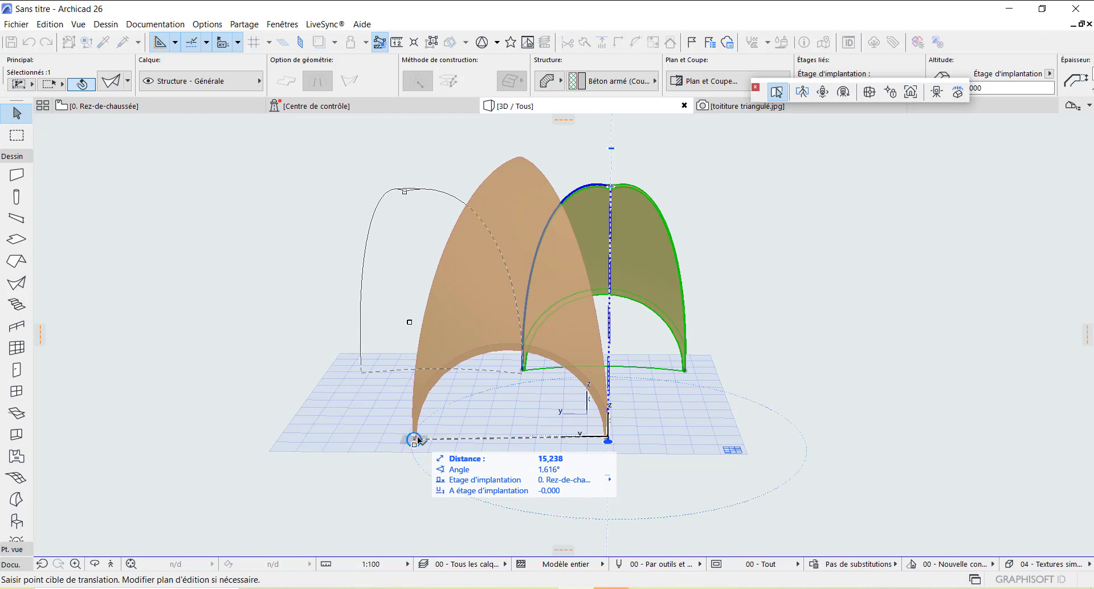
{"action": "type", "text": "1"}
{"action": "key", "text": "Return"}
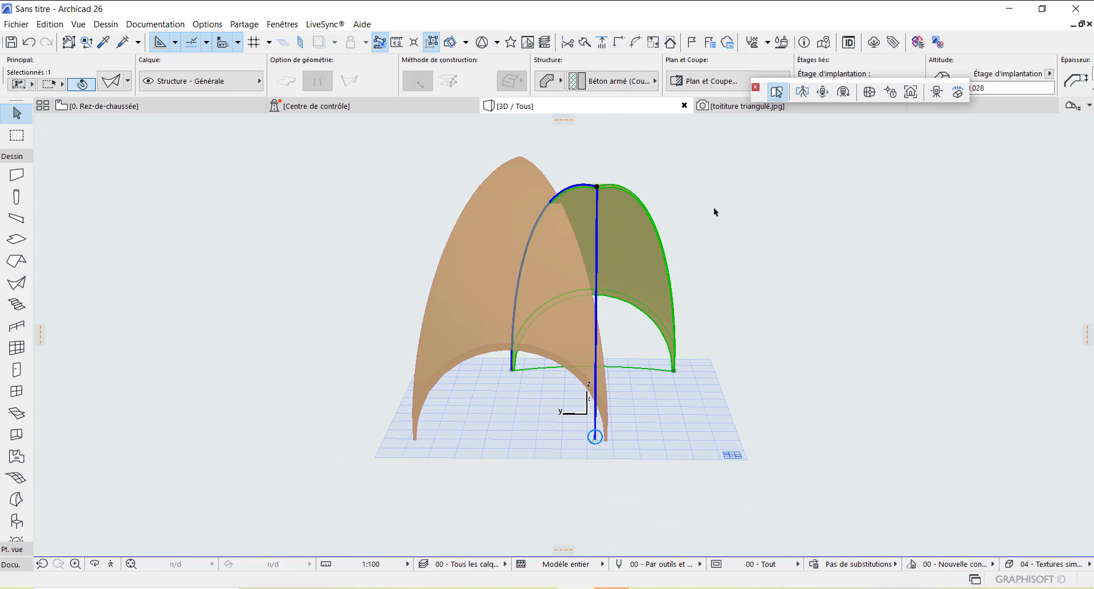
Inspect the offset between the two shells in 3D, return to the ground-floor plan and deselect the shell
{"action": "left_click", "coordinate": [94, 564]}
{"action": "left_click_drag", "start_coordinate": [573, 306], "coordinate": [518, 454]}
{"action": "left_click_drag", "start_coordinate": [574, 253], "coordinate": [501, 263]}
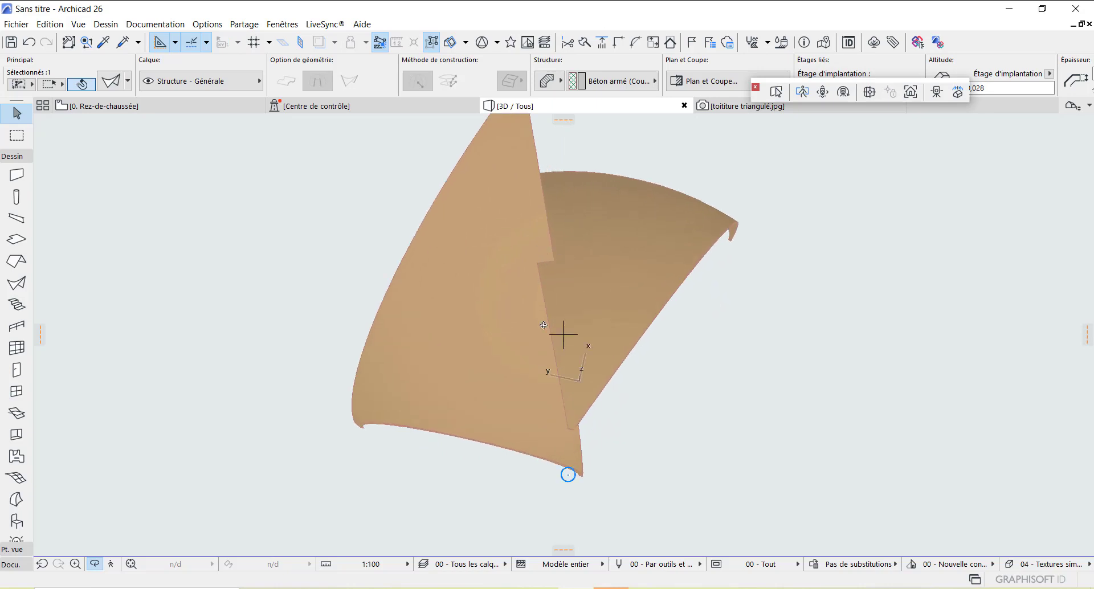
{"action": "left_click_drag", "start_coordinate": [561, 332], "coordinate": [610, 303]}
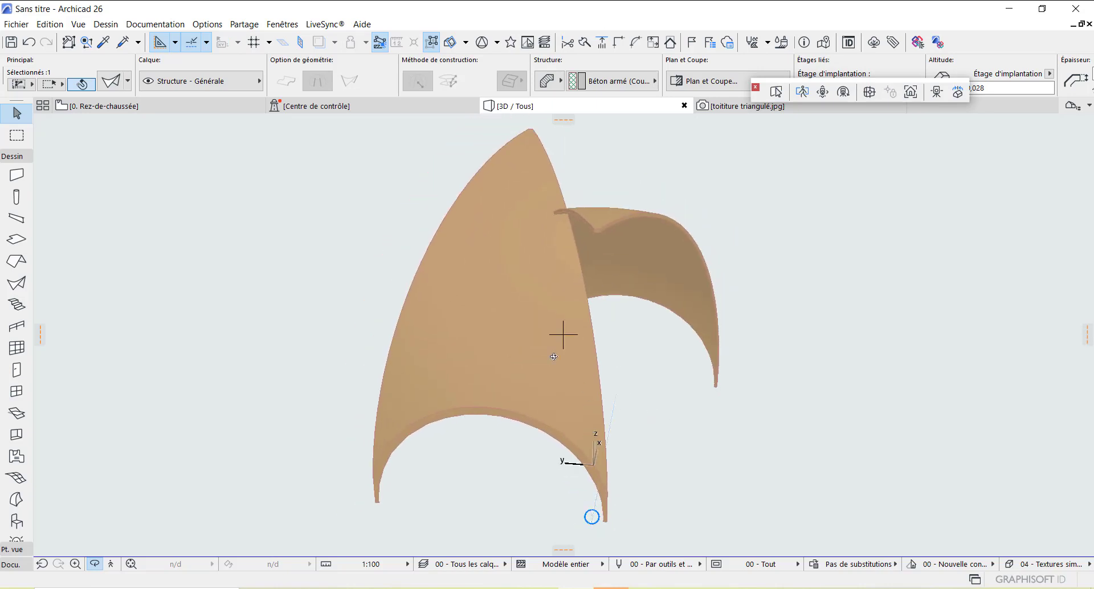
{"action": "left_click", "coordinate": [127, 106]}
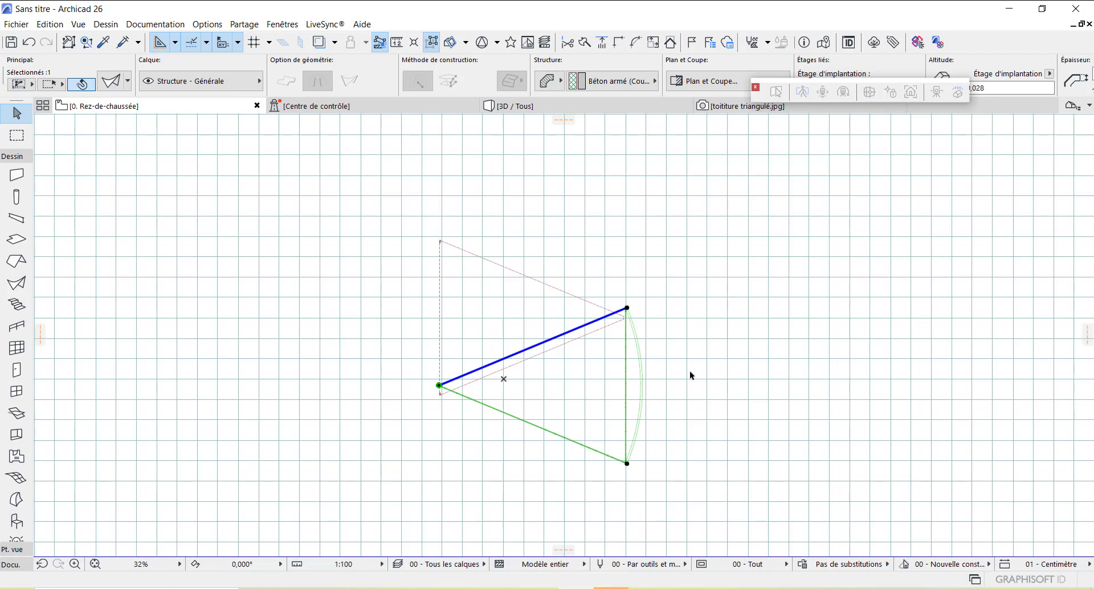
{"action": "left_click", "coordinate": [691, 375]}
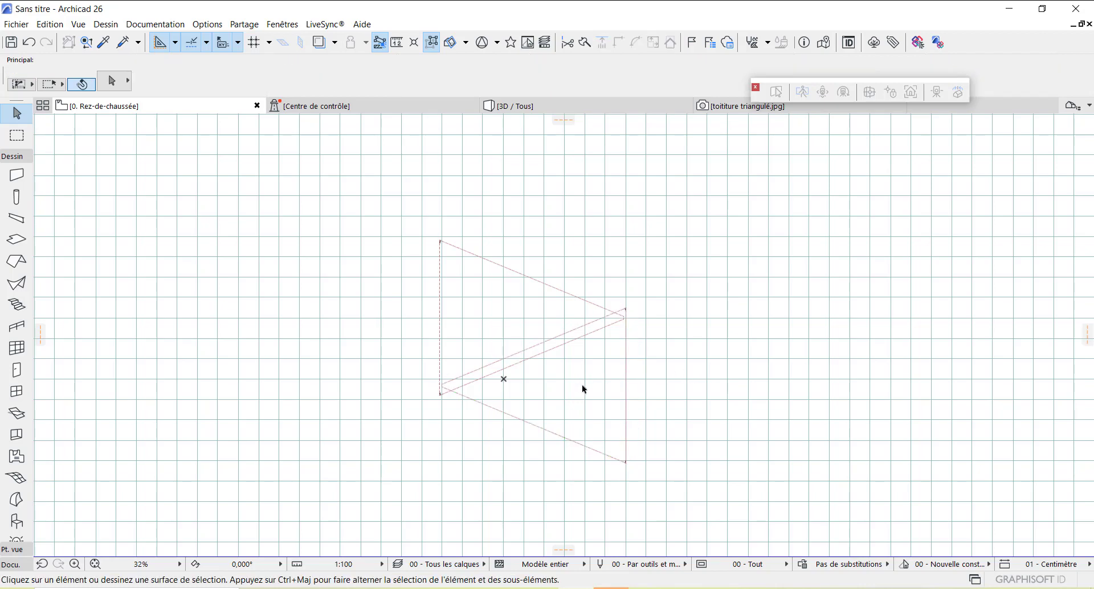
Set the default curtain wall height to 15 and review its grid, frame and panel settings
{"action": "scroll", "coordinate": [581, 386], "scroll_direction": "up", "scroll_amount": 2}
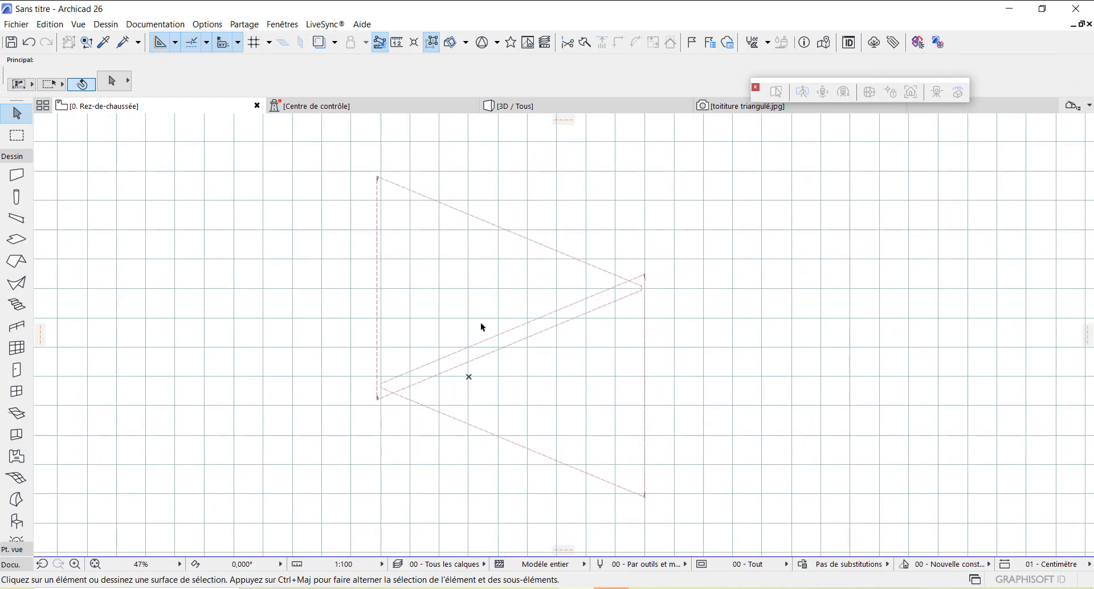
{"action": "left_click", "coordinate": [16, 349]}
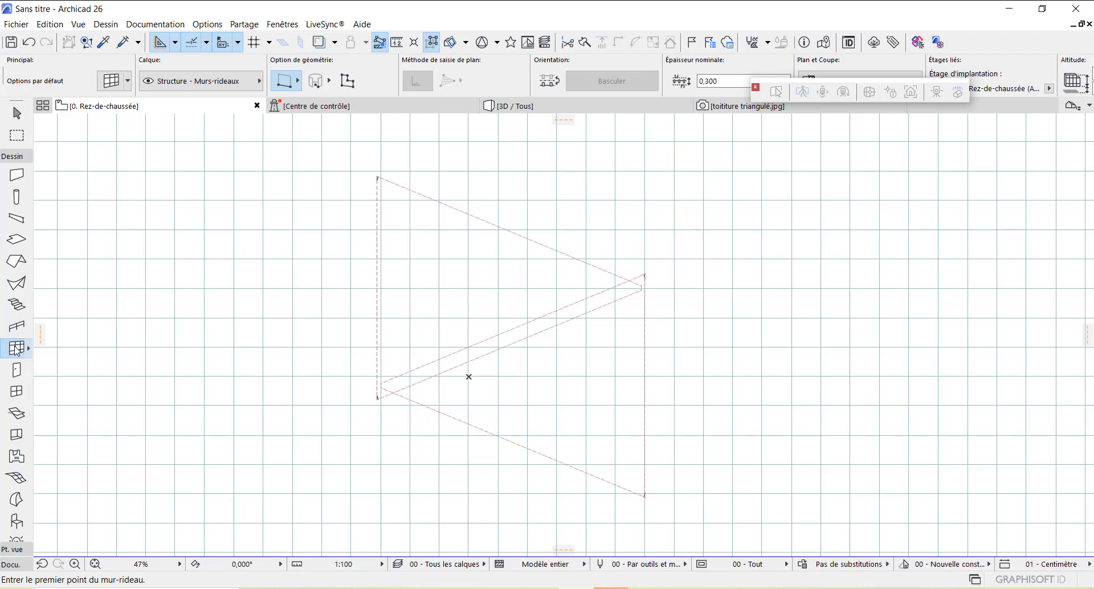
{"action": "double_click", "coordinate": [17, 349]}
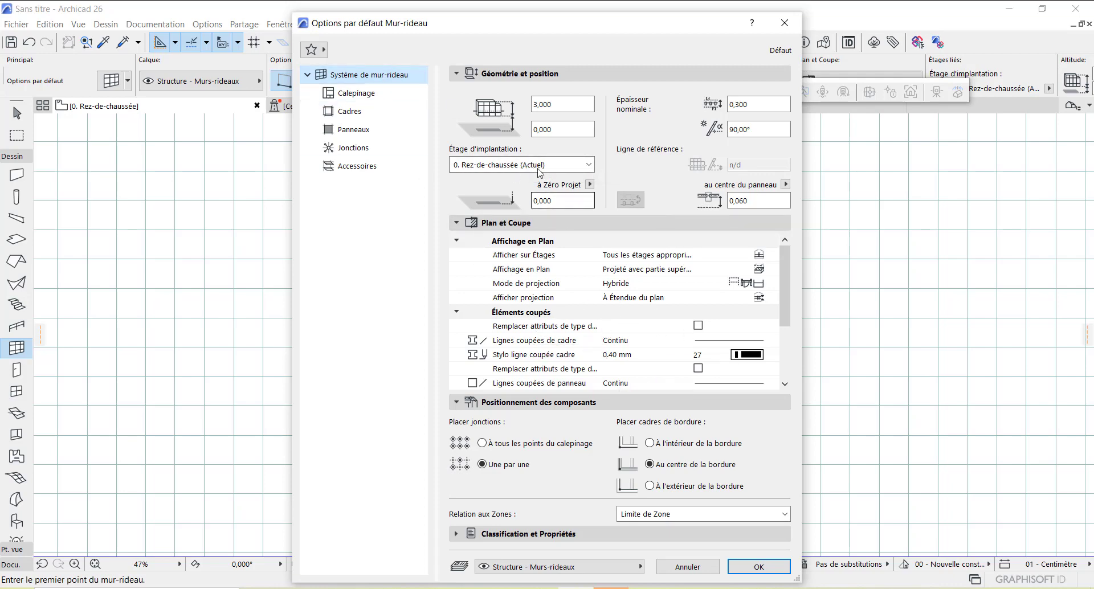
{"action": "left_click", "coordinate": [555, 106]}
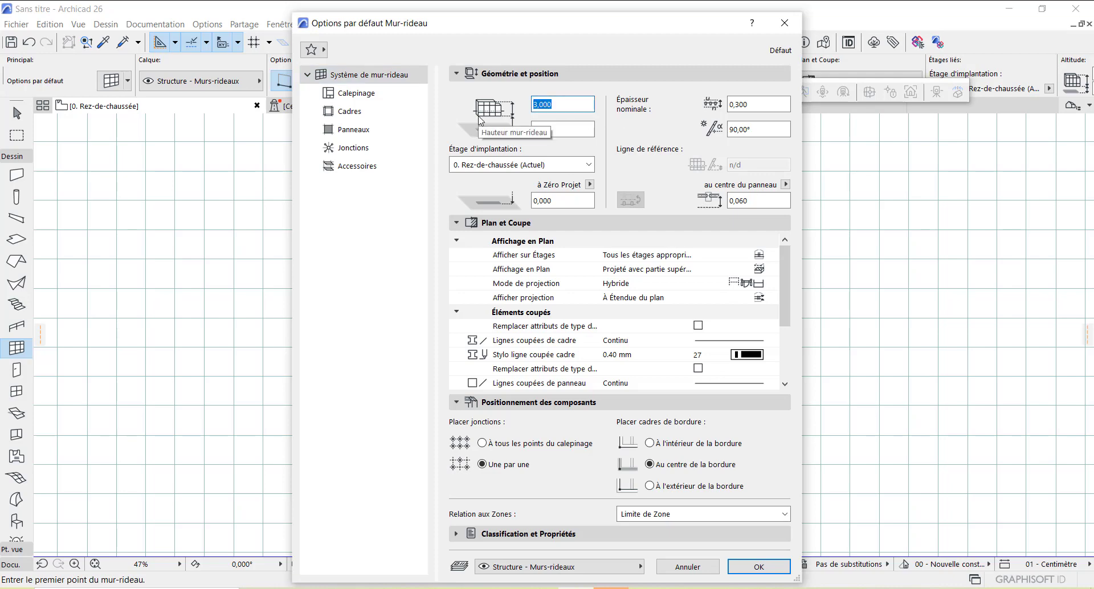
{"action": "type", "text": "15"}
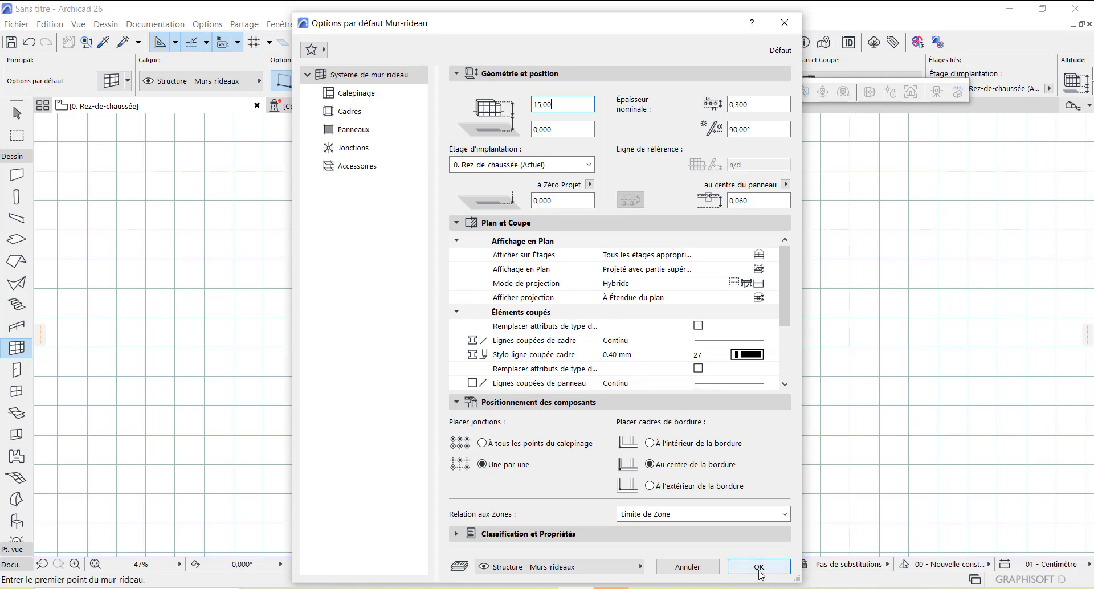
{"action": "left_click", "coordinate": [357, 94]}
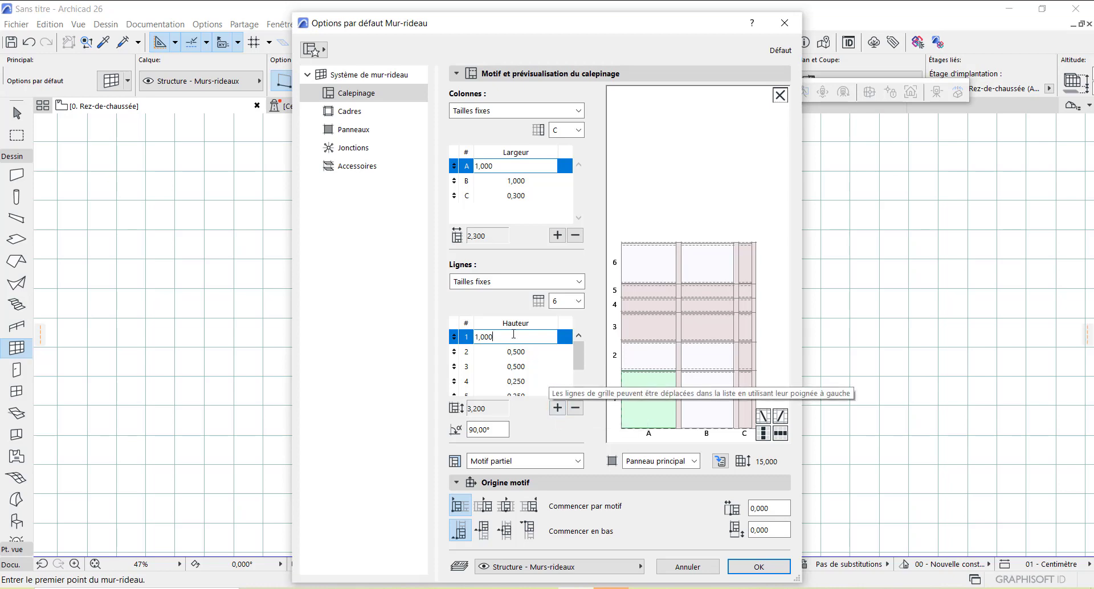
{"action": "left_click", "coordinate": [357, 117]}
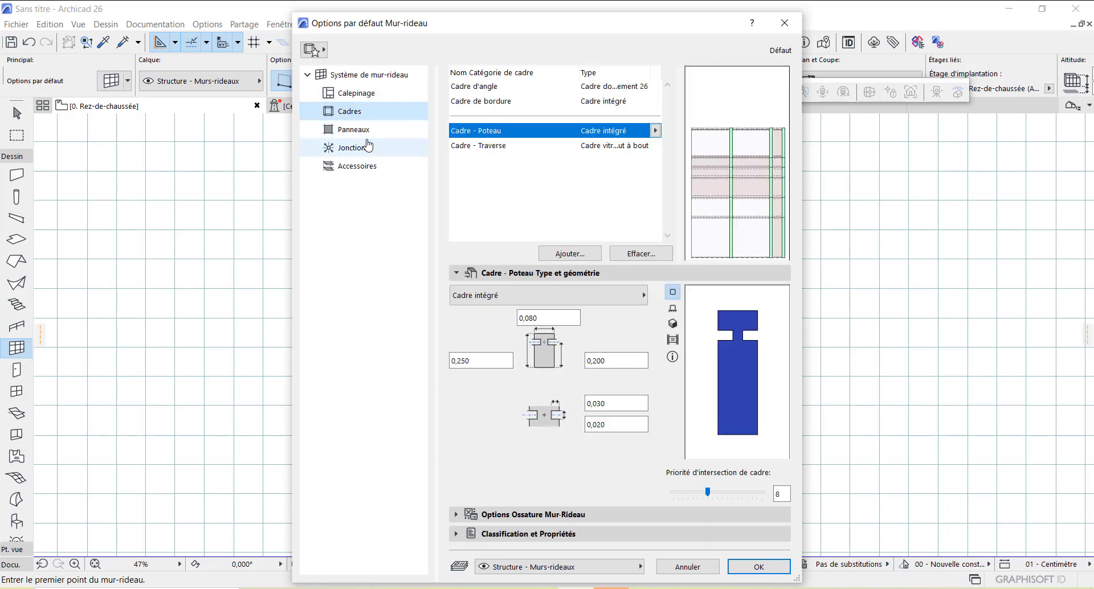
{"action": "left_click", "coordinate": [367, 133]}
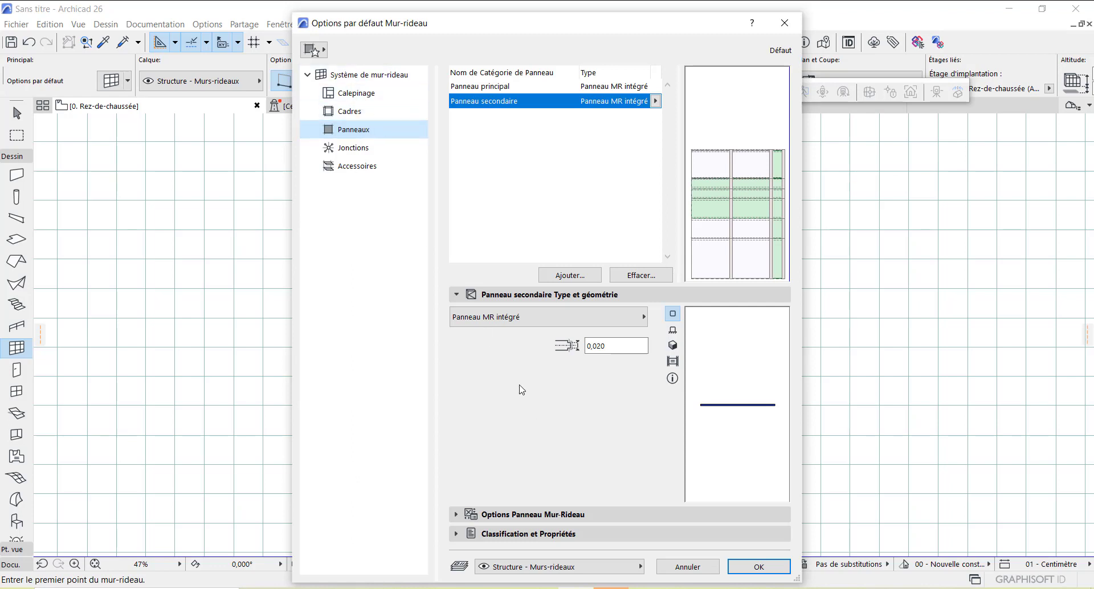
{"action": "left_click", "coordinate": [759, 566]}
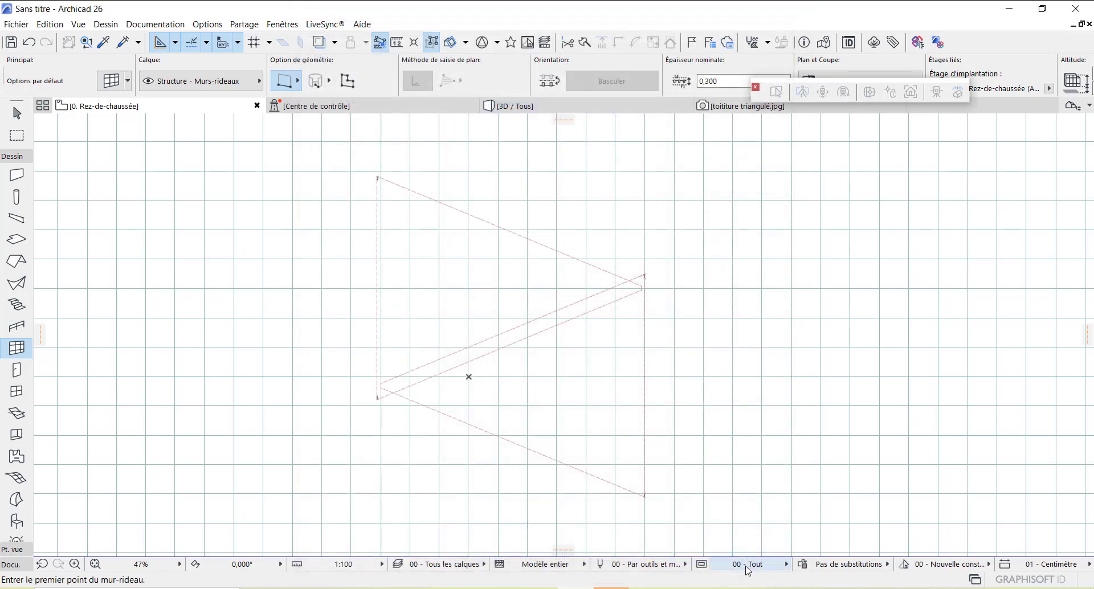
Draw a straight curtain wall along the original shell's lower diagonal edge, from its lower-left corner to the mirrored shell's vertical edge
{"action": "scroll", "coordinate": [492, 342], "scroll_direction": "up", "scroll_amount": 4}
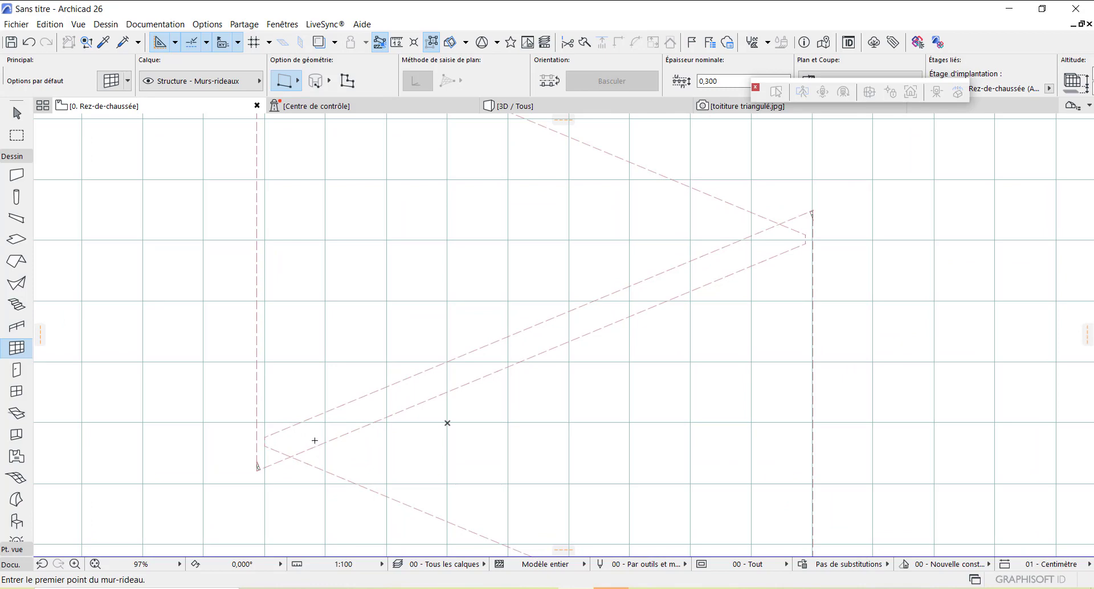
{"action": "scroll", "coordinate": [809, 218], "scroll_direction": "up", "scroll_amount": 1}
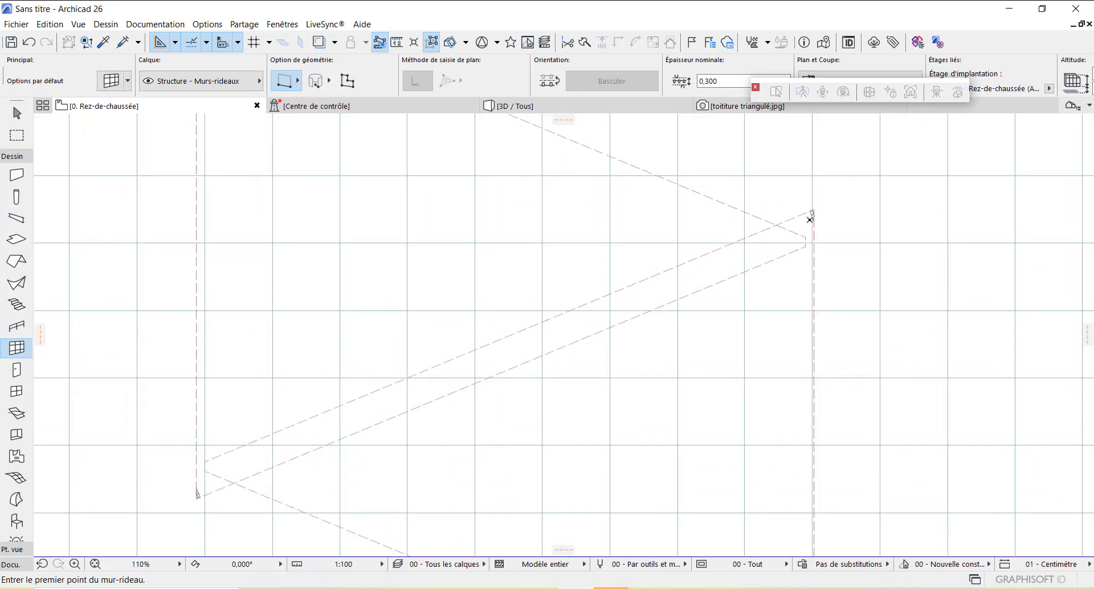
{"action": "scroll", "coordinate": [601, 293], "scroll_direction": "down", "scroll_amount": 1}
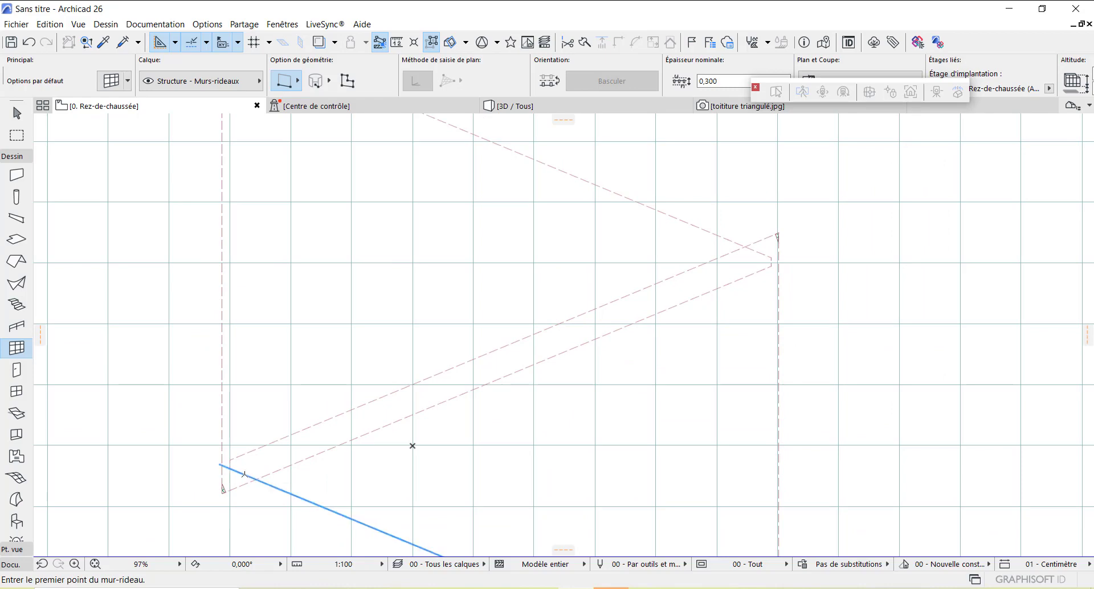
{"action": "scroll", "coordinate": [247, 475], "scroll_direction": "up", "scroll_amount": 4}
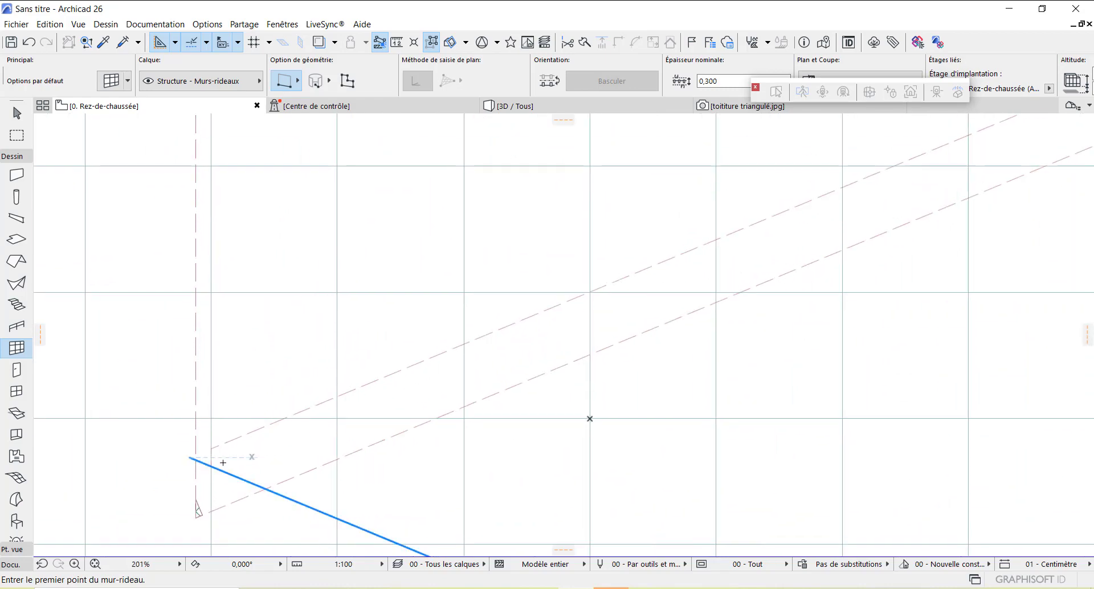
{"action": "scroll", "coordinate": [292, 413], "scroll_direction": "down", "scroll_amount": 2}
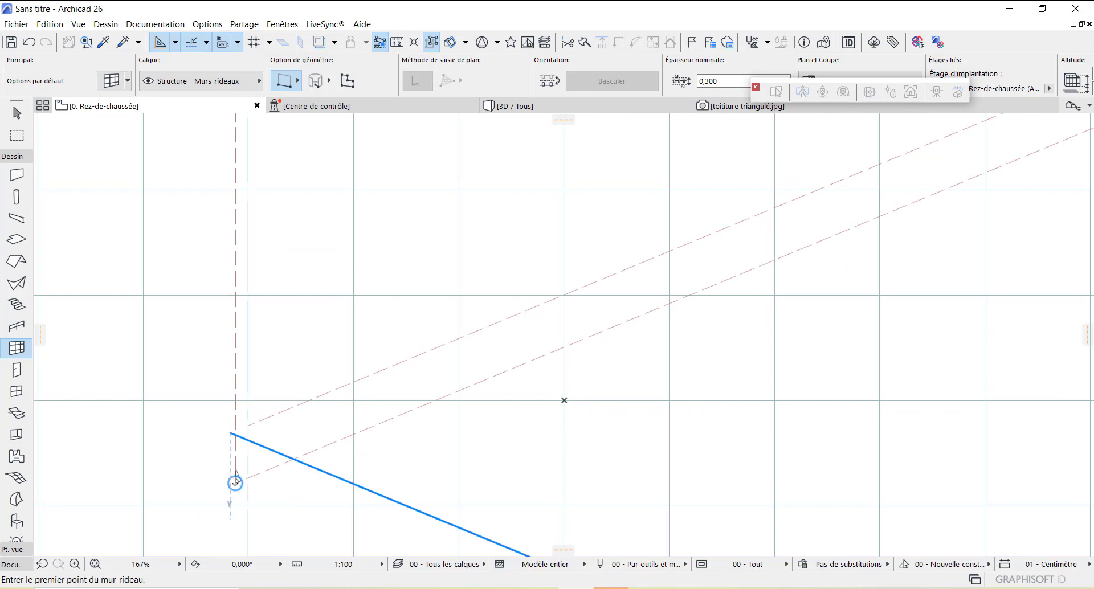
{"action": "left_click", "coordinate": [294, 459]}
{"action": "scroll", "coordinate": [255, 492], "scroll_direction": "down", "scroll_amount": 2}
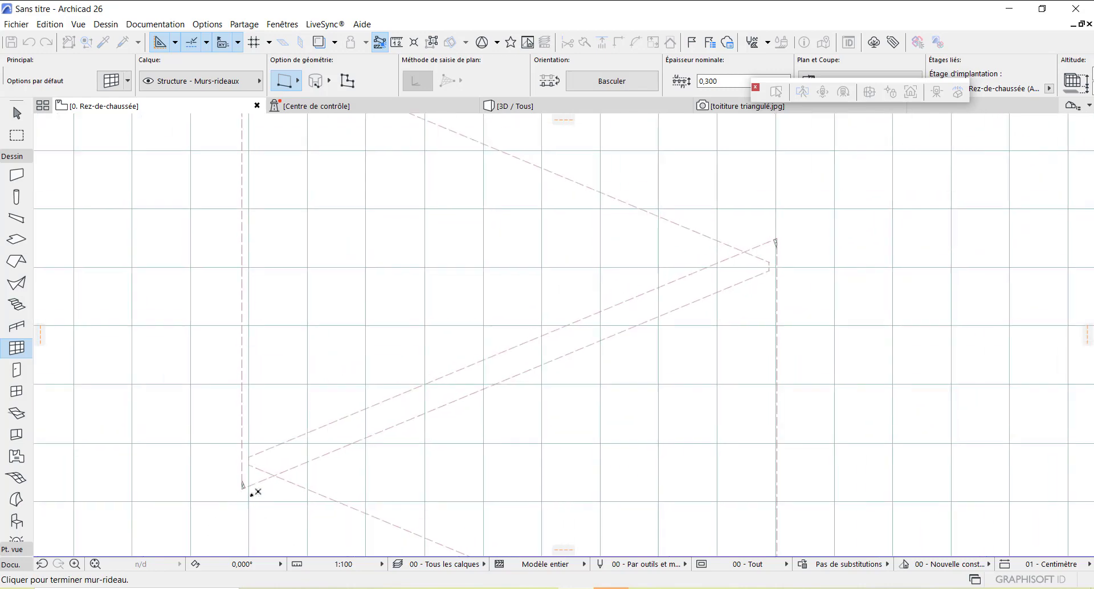
{"action": "scroll", "coordinate": [255, 492], "scroll_direction": "down", "scroll_amount": 2}
{"action": "scroll", "coordinate": [630, 315], "scroll_direction": "up", "scroll_amount": 3}
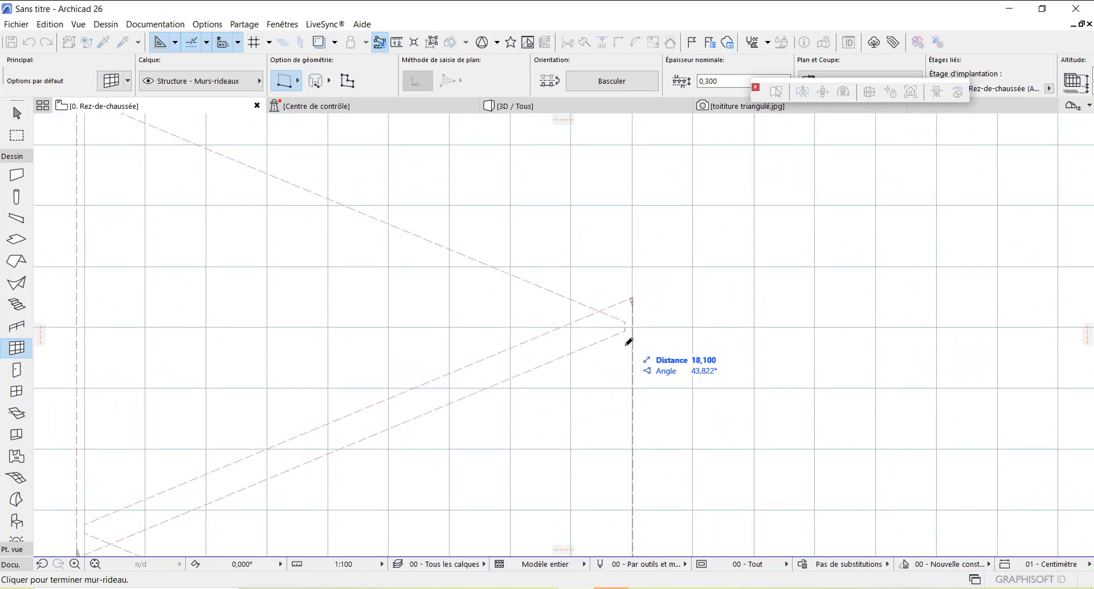
{"action": "scroll", "coordinate": [629, 342], "scroll_direction": "up", "scroll_amount": 4}
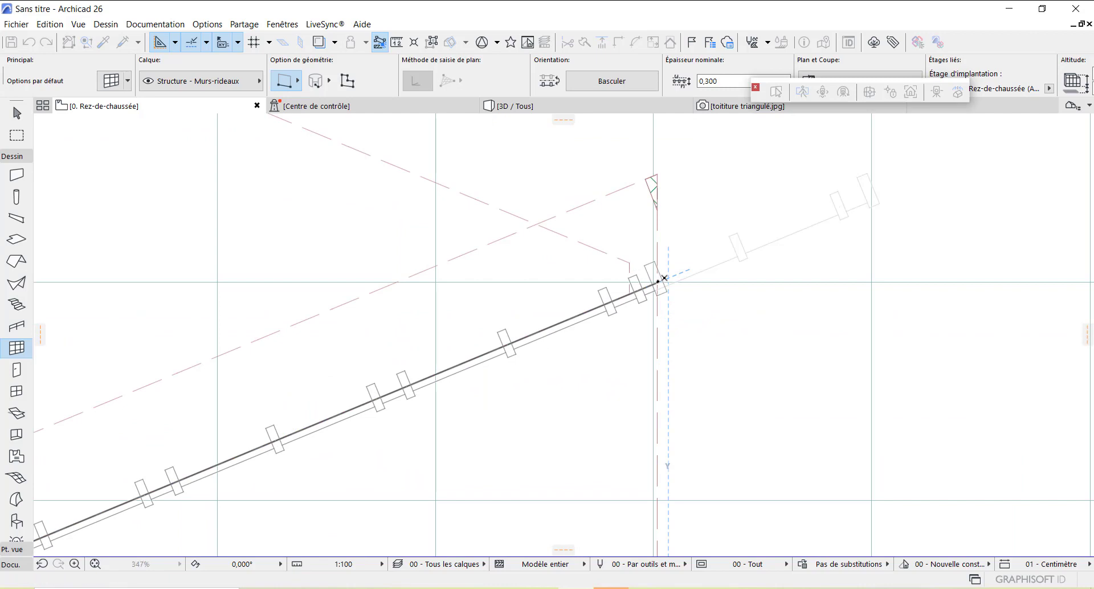
{"action": "left_click", "coordinate": [664, 278]}
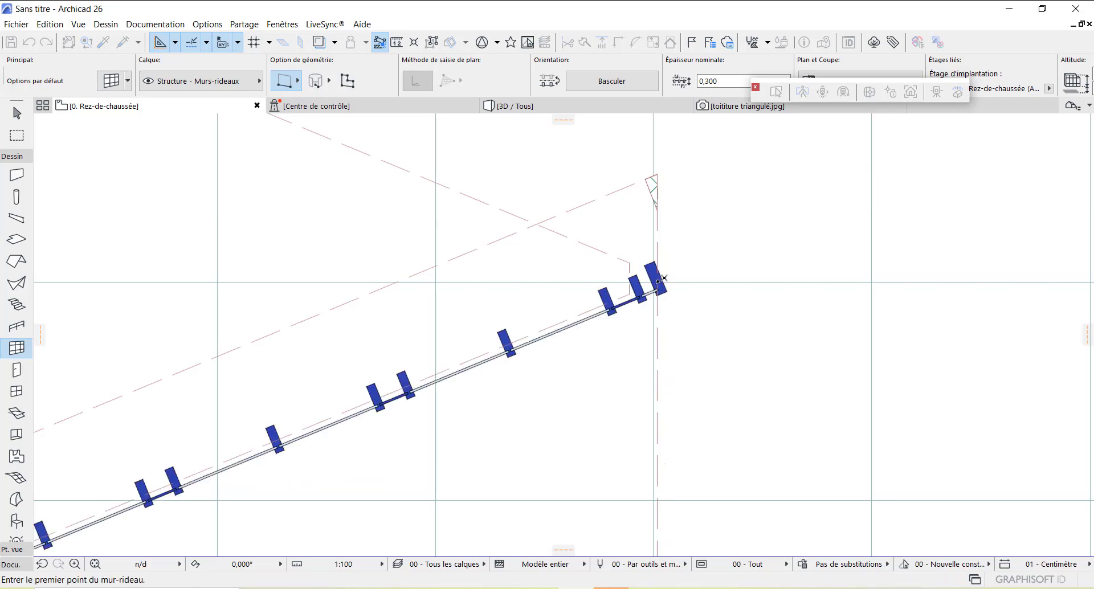
{"action": "scroll", "coordinate": [744, 279], "scroll_direction": "down", "scroll_amount": 4}
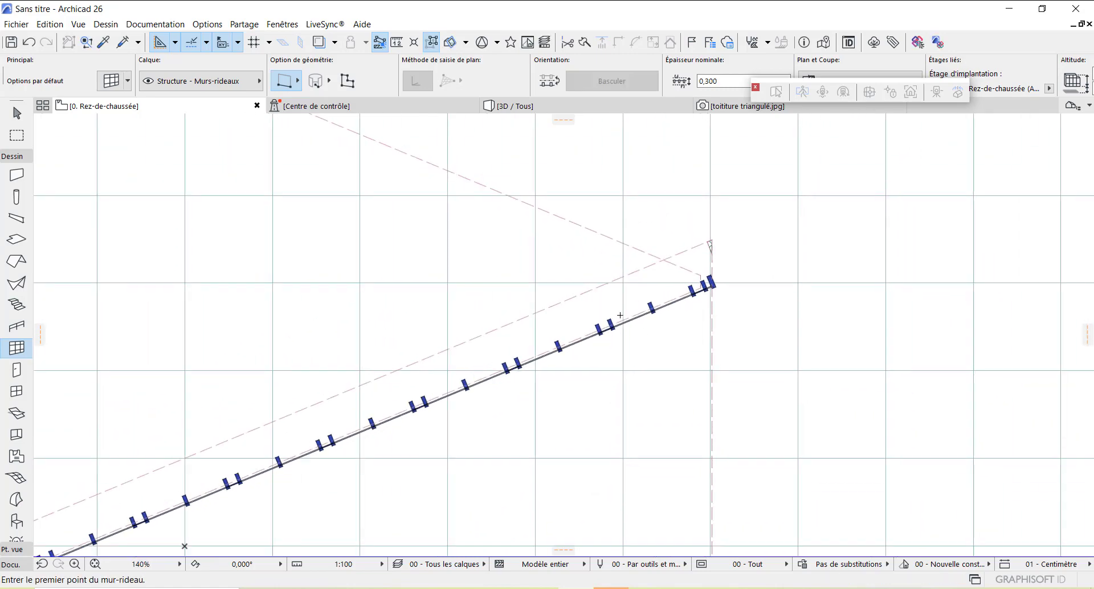
Move the curtain wall from its upper-right endpoint up along the mirrored shell's vertical edge, midway between the two shells' diagonal edges
{"action": "scroll", "coordinate": [710, 322], "scroll_direction": "up", "scroll_amount": 3}
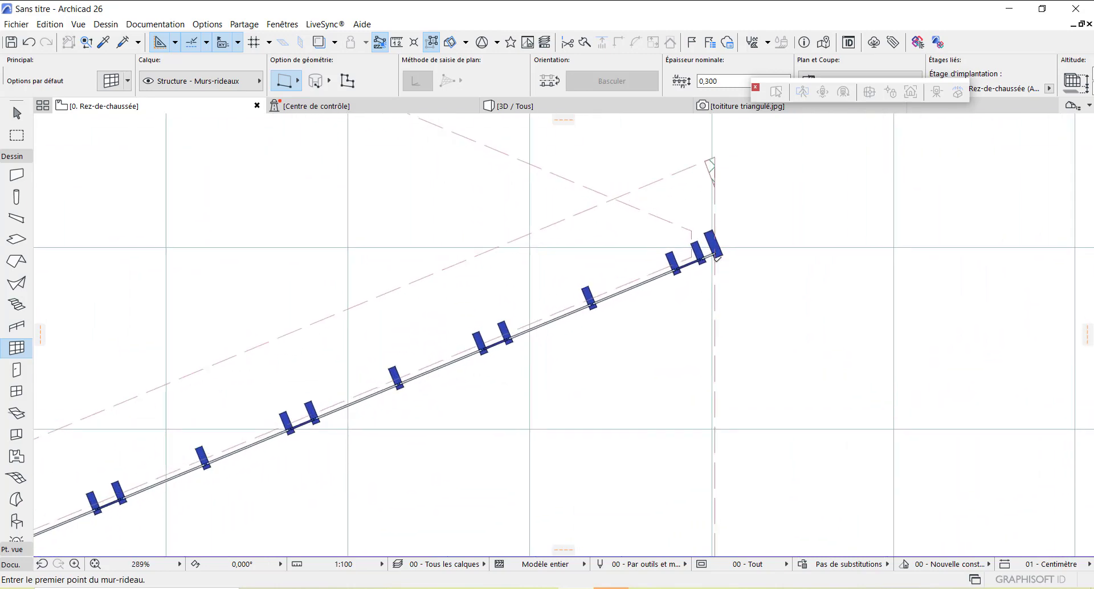
{"action": "key", "text": "Escape"}
{"action": "left_click", "coordinate": [718, 253]}
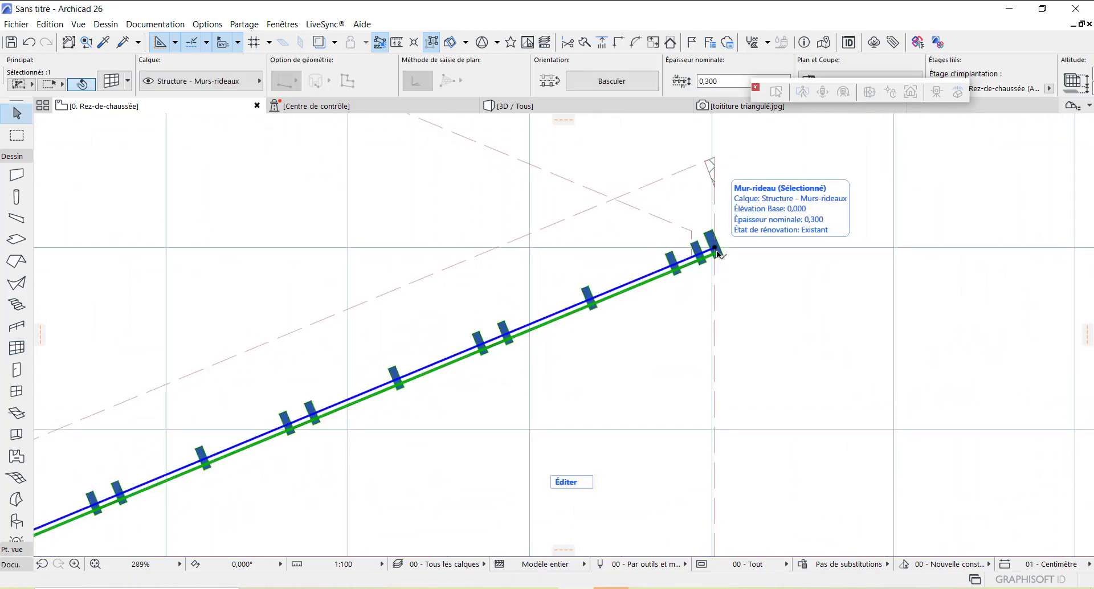
{"action": "right_click", "coordinate": [717, 252]}
{"action": "mouse_move", "coordinate": [818, 370]}
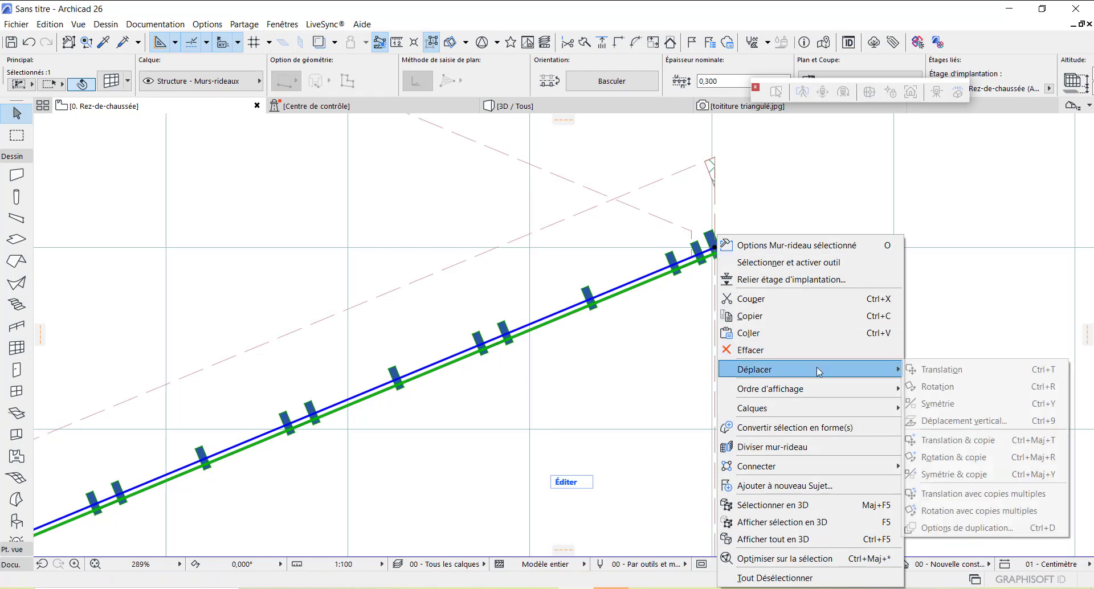
{"action": "left_click", "coordinate": [947, 371]}
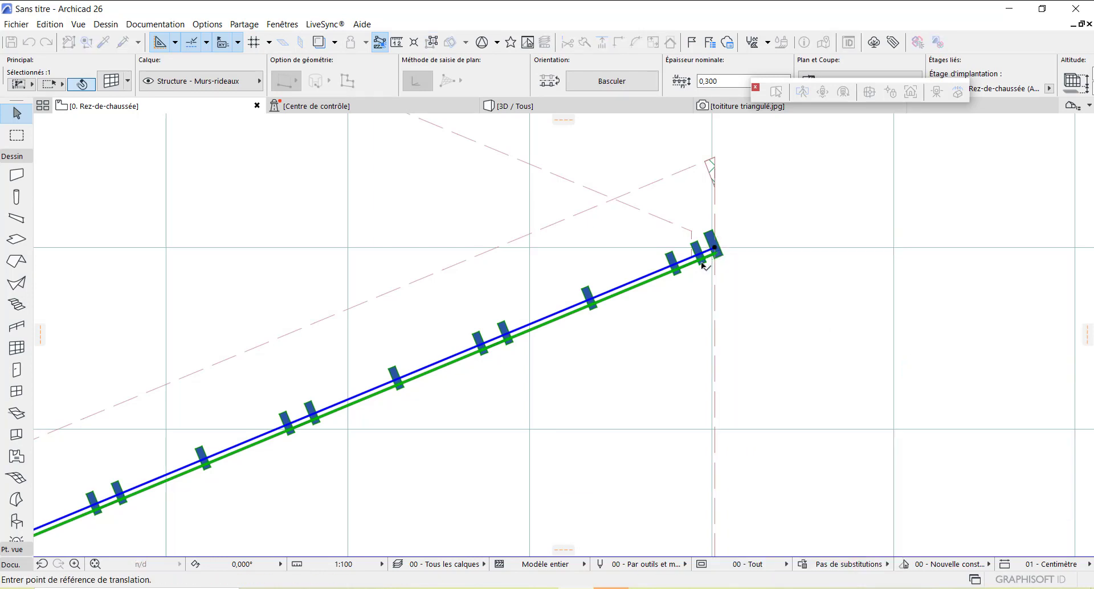
{"action": "left_click", "coordinate": [715, 248]}
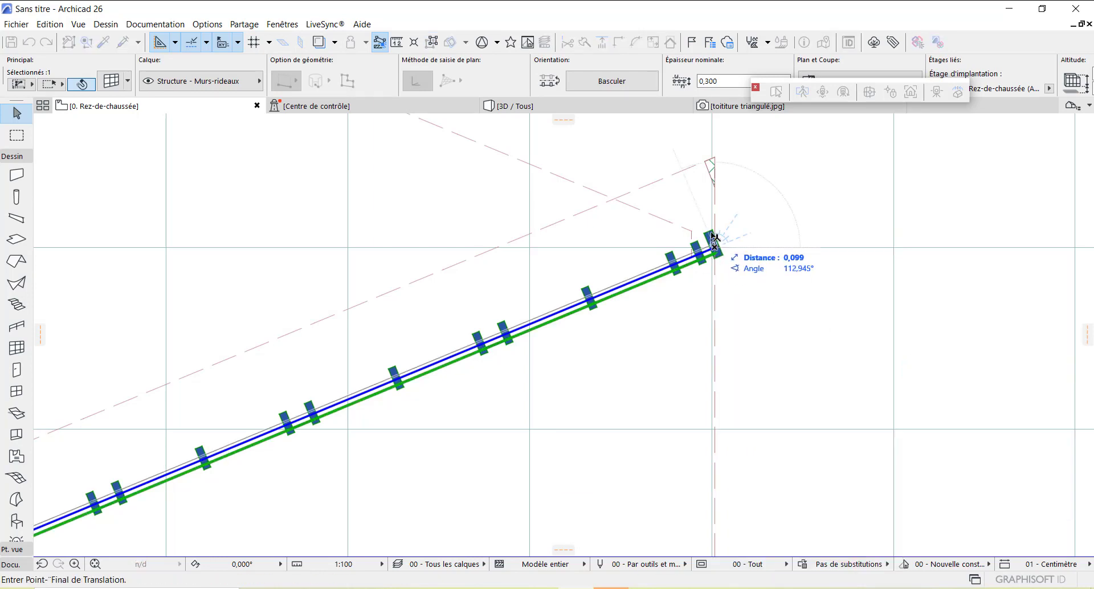
{"action": "left_click", "coordinate": [715, 204]}
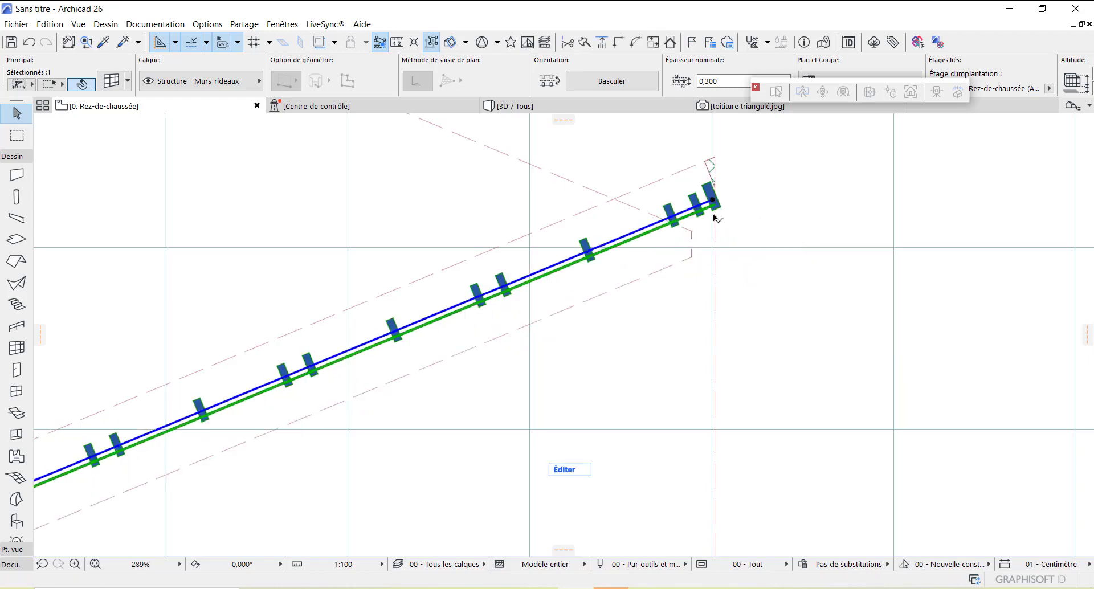
Copy the curtain wall by translation from its lower-left endpoint to the original shell's vertical edge
{"action": "scroll", "coordinate": [829, 335], "scroll_direction": "down", "scroll_amount": 5}
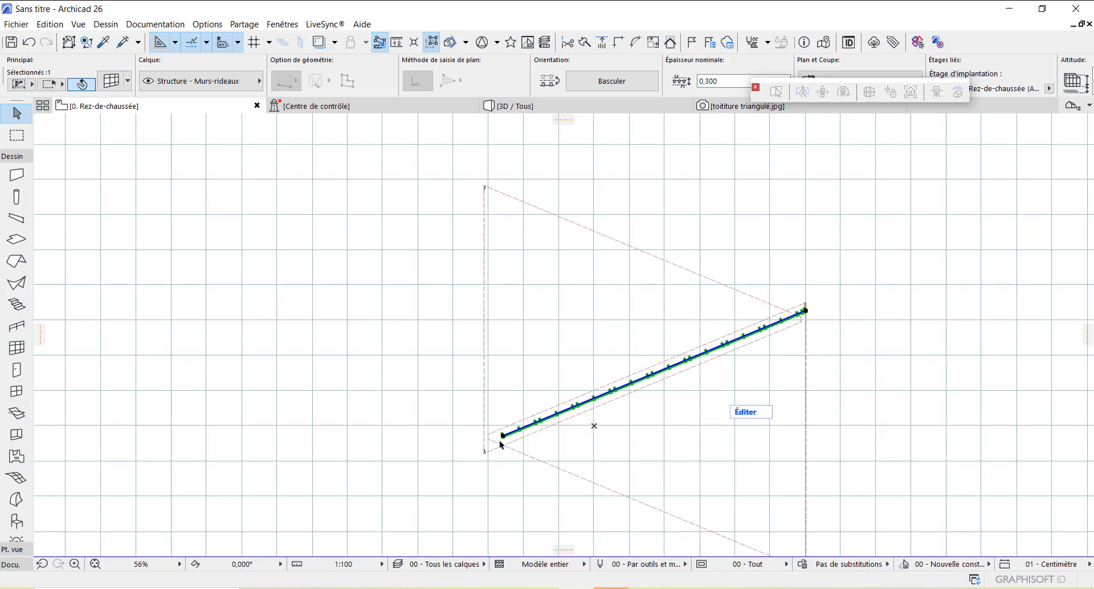
{"action": "scroll", "coordinate": [500, 454], "scroll_direction": "up", "scroll_amount": 4}
{"action": "scroll", "coordinate": [500, 459], "scroll_direction": "down", "scroll_amount": 3}
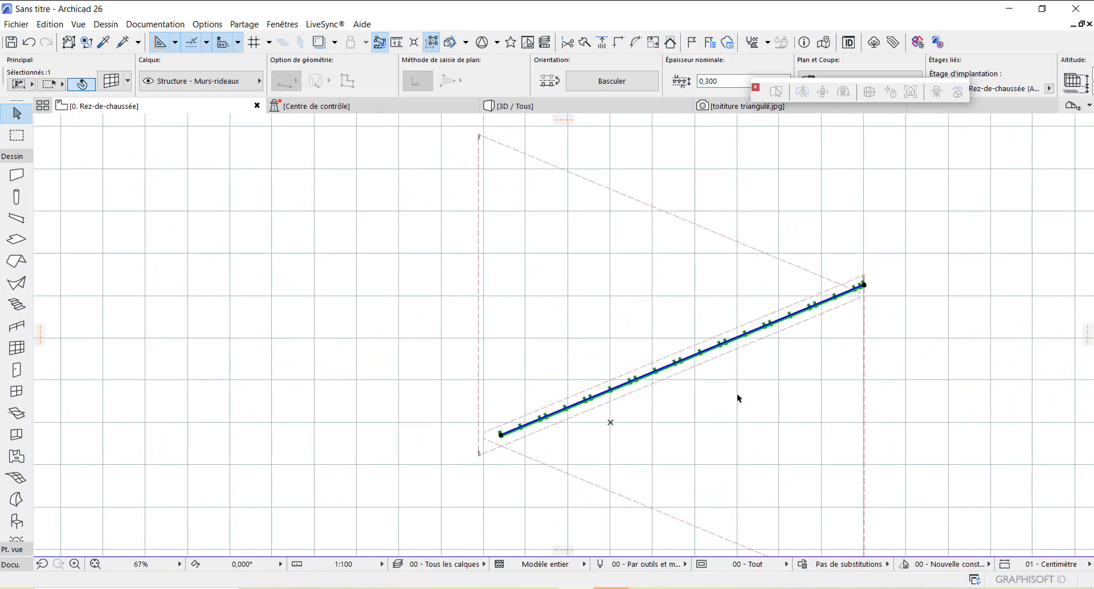
{"action": "scroll", "coordinate": [393, 485], "scroll_direction": "up", "scroll_amount": 4}
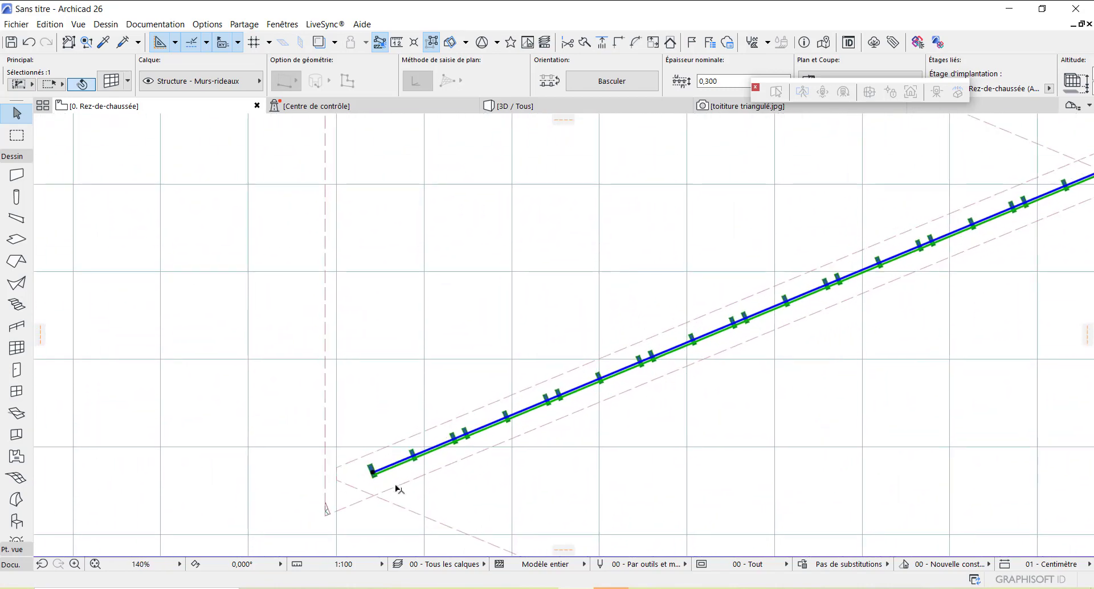
{"action": "scroll", "coordinate": [395, 471], "scroll_direction": "up", "scroll_amount": 4}
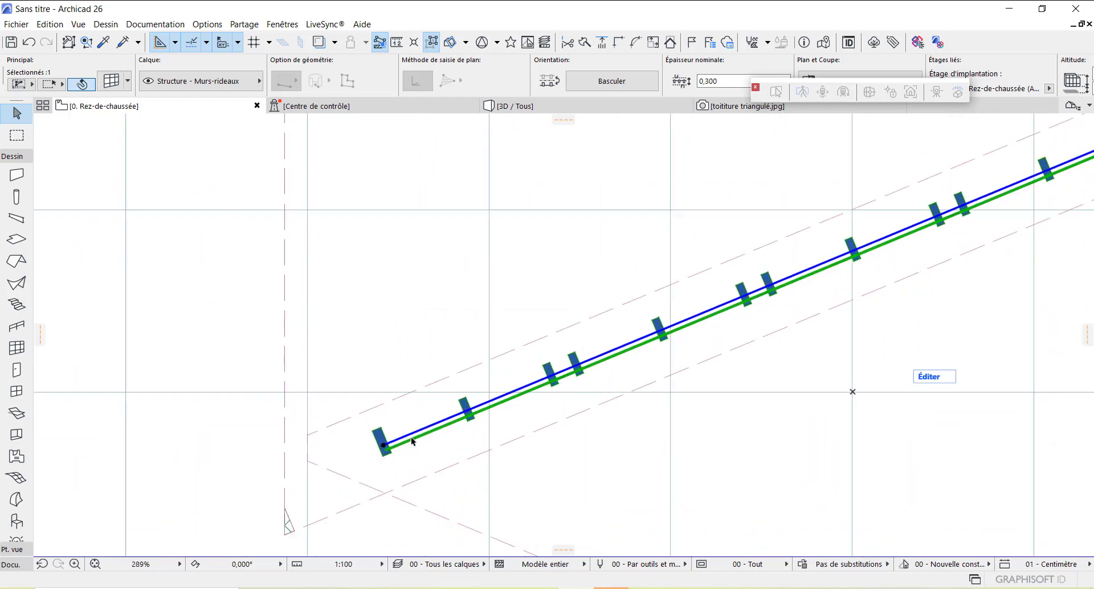
{"action": "right_click", "coordinate": [412, 437]}
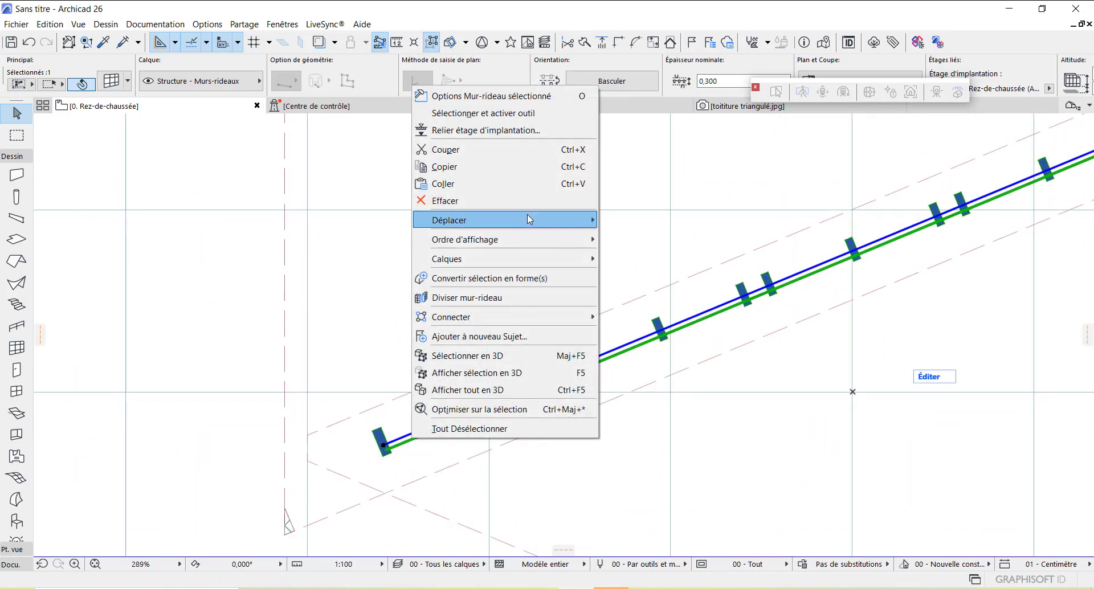
{"action": "mouse_move", "coordinate": [535, 222]}
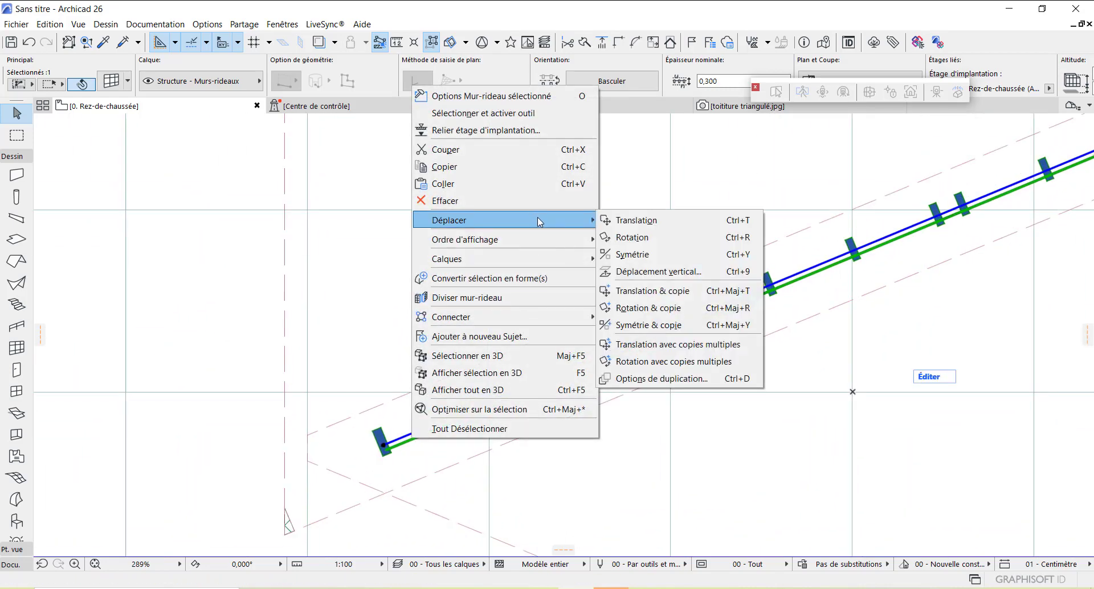
{"action": "left_click", "coordinate": [671, 295]}
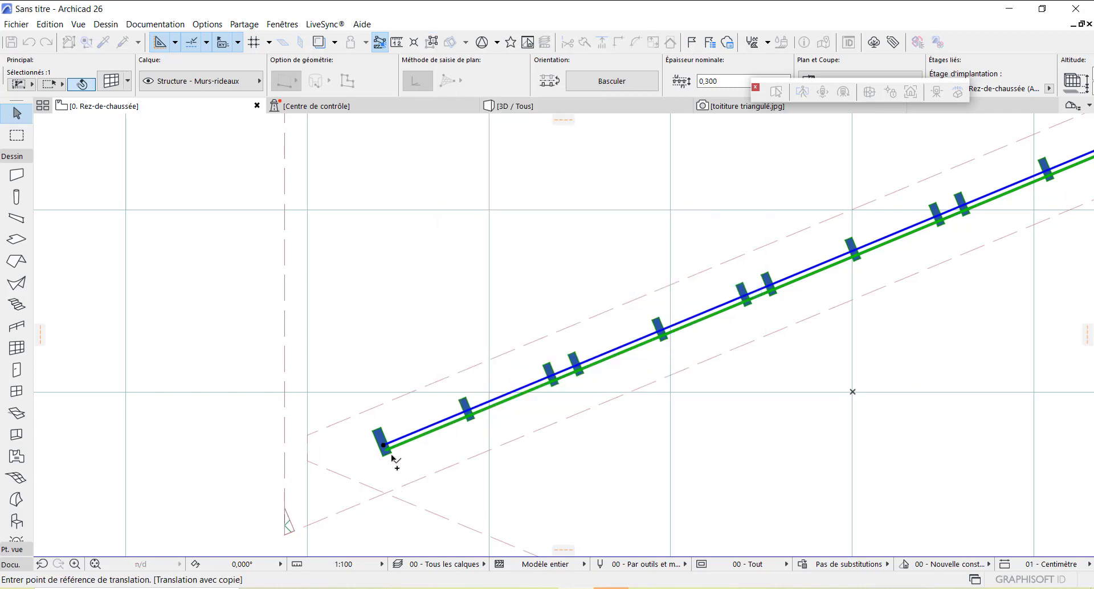
{"action": "scroll", "coordinate": [386, 467], "scroll_direction": "up", "scroll_amount": 3}
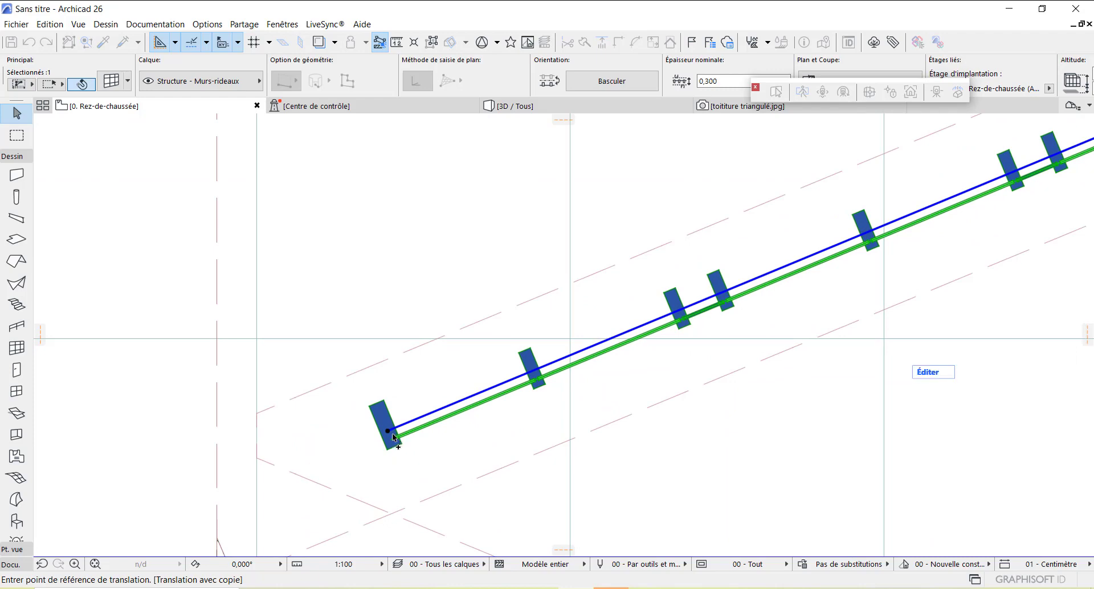
{"action": "scroll", "coordinate": [723, 434], "scroll_direction": "down", "scroll_amount": 3}
{"action": "scroll", "coordinate": [501, 435], "scroll_direction": "up", "scroll_amount": 4}
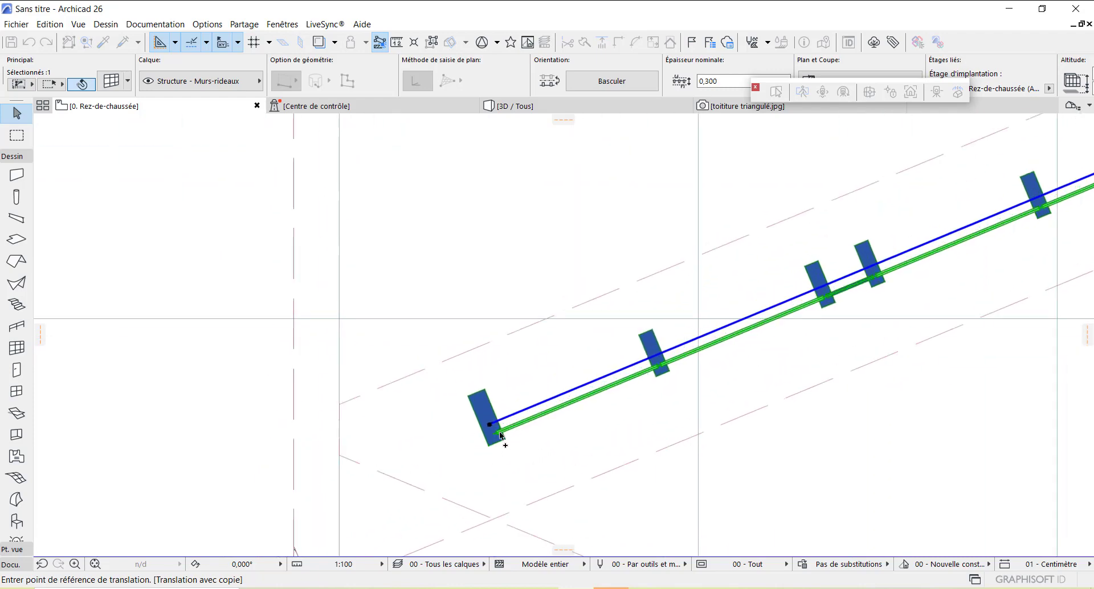
{"action": "left_click", "coordinate": [489, 423]}
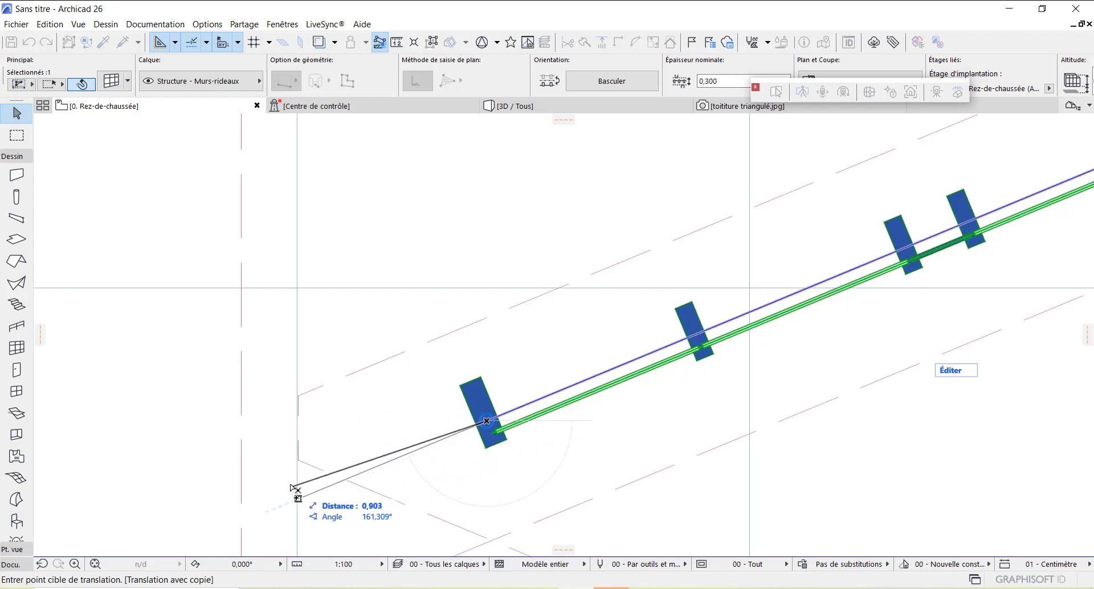
{"action": "scroll", "coordinate": [391, 476], "scroll_direction": "down", "scroll_amount": 3}
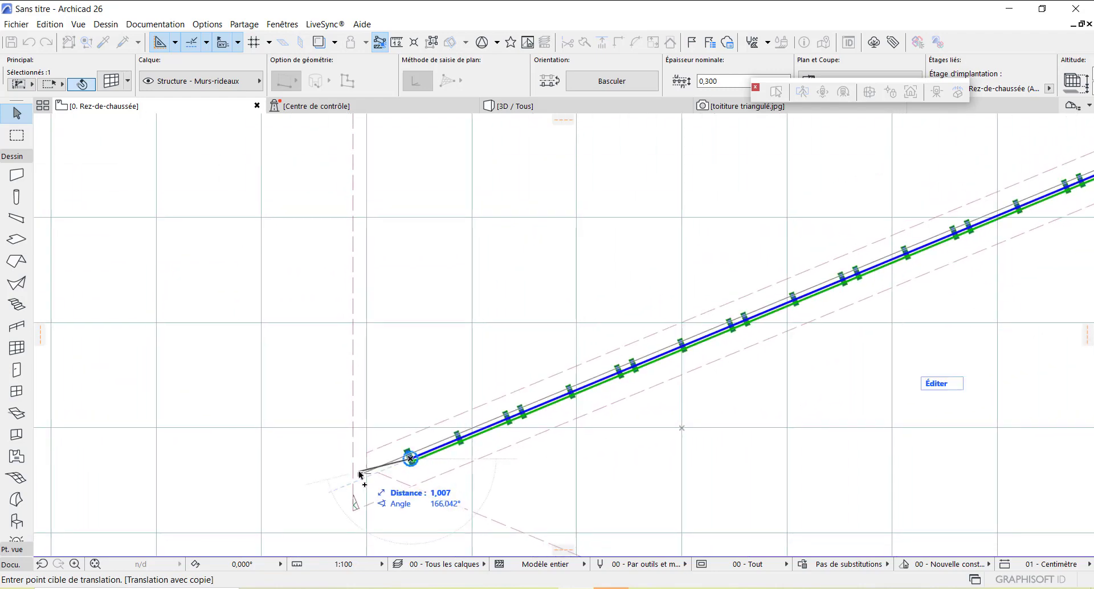
{"action": "scroll", "coordinate": [368, 482], "scroll_direction": "up", "scroll_amount": 3}
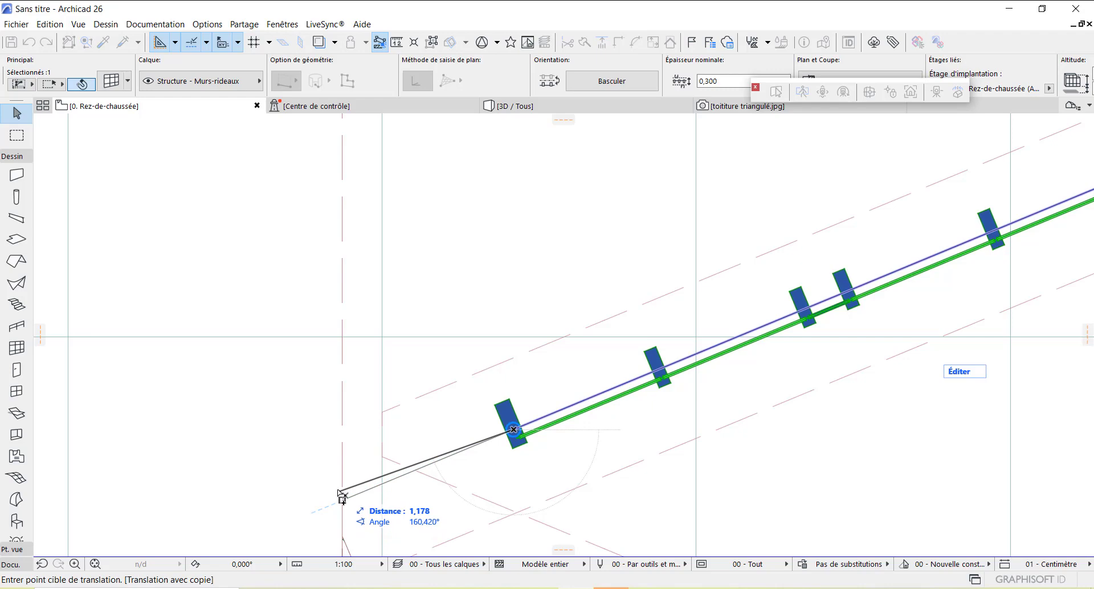
{"action": "key", "text": "Escape"}
{"action": "key", "text": "Escape"}
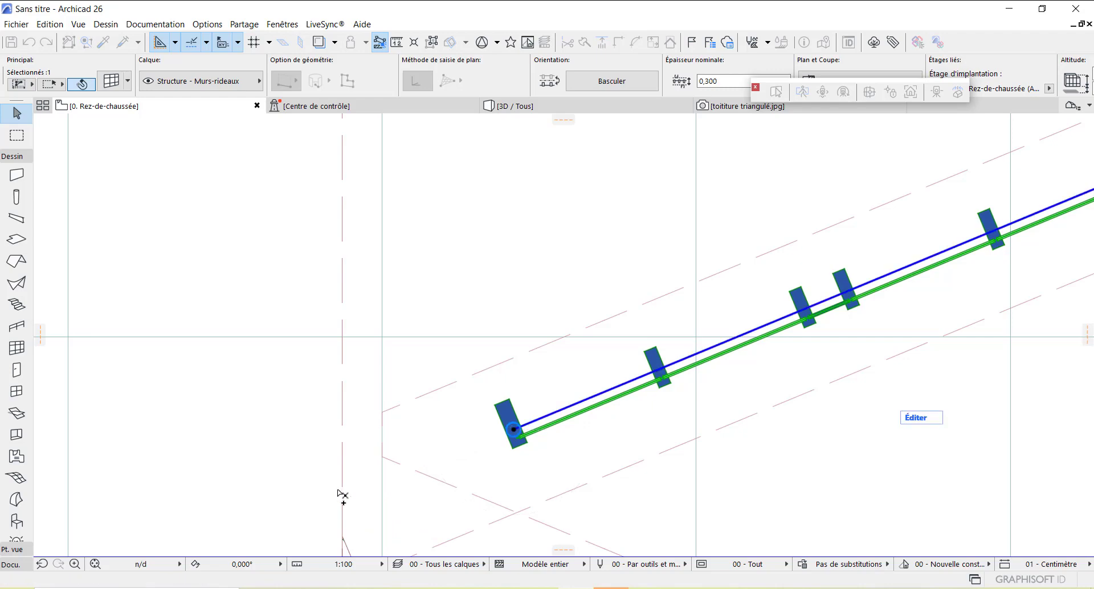
{"action": "left_click", "coordinate": [342, 496]}
{"action": "scroll", "coordinate": [507, 348], "scroll_direction": "down", "scroll_amount": 6}
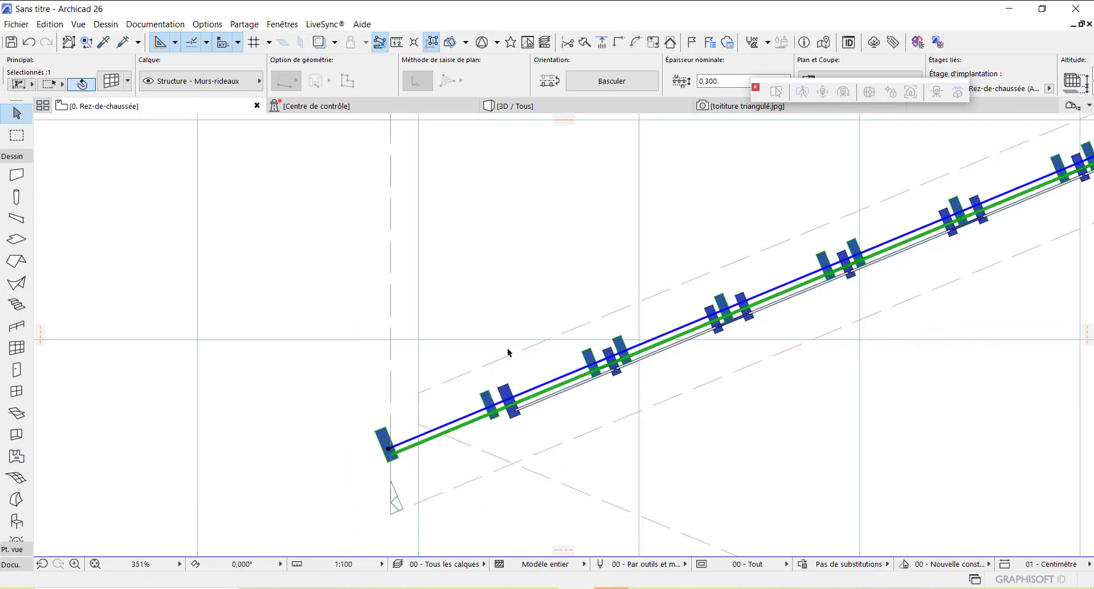
{"action": "scroll", "coordinate": [562, 408], "scroll_direction": "down", "scroll_amount": 5}
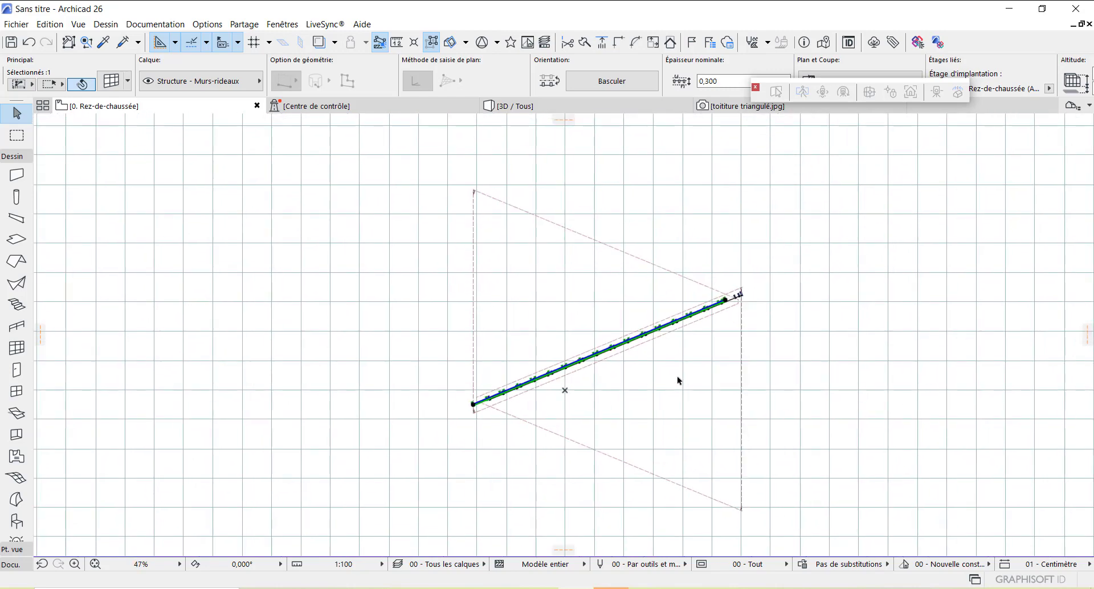
Inspect in 3D from several angles how the two overlapping curtain walls fit between the sail shells
{"action": "left_click", "coordinate": [532, 108]}
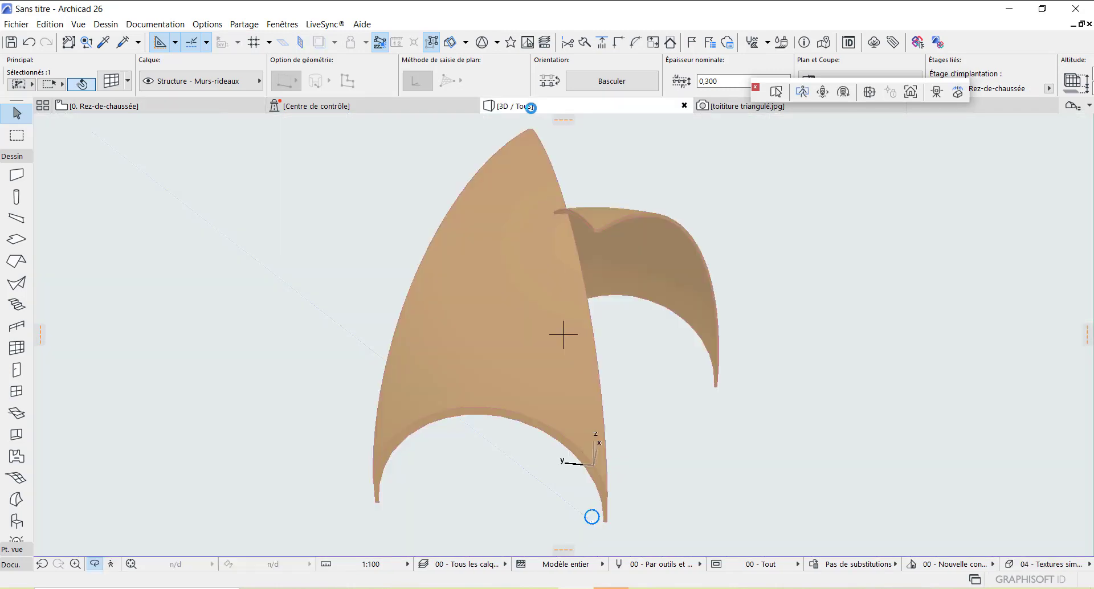
{"action": "left_click", "coordinate": [582, 320]}
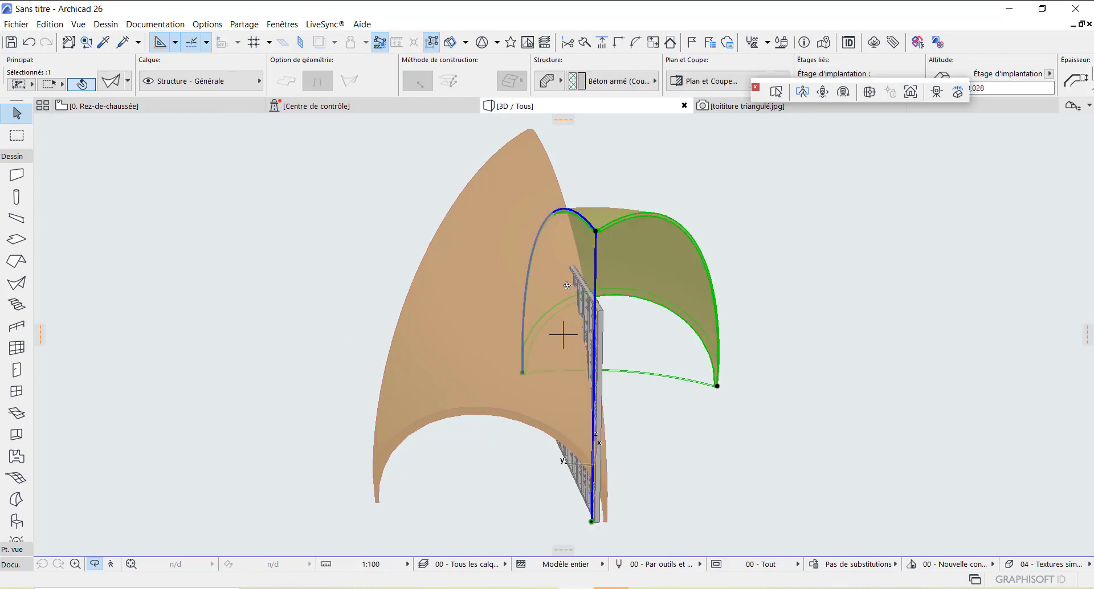
{"action": "middle_click_drag", "start_coordinate": [599, 321], "coordinate": [183, 331], "text": "shift"}
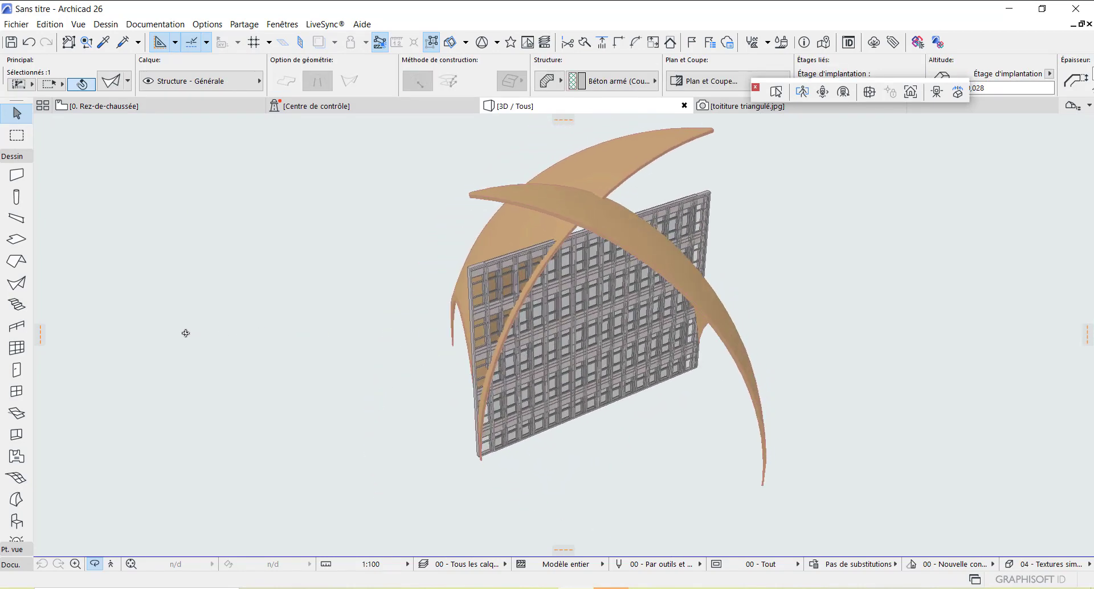
{"action": "middle_click_drag", "start_coordinate": [354, 309], "coordinate": [325, 298], "text": "shift"}
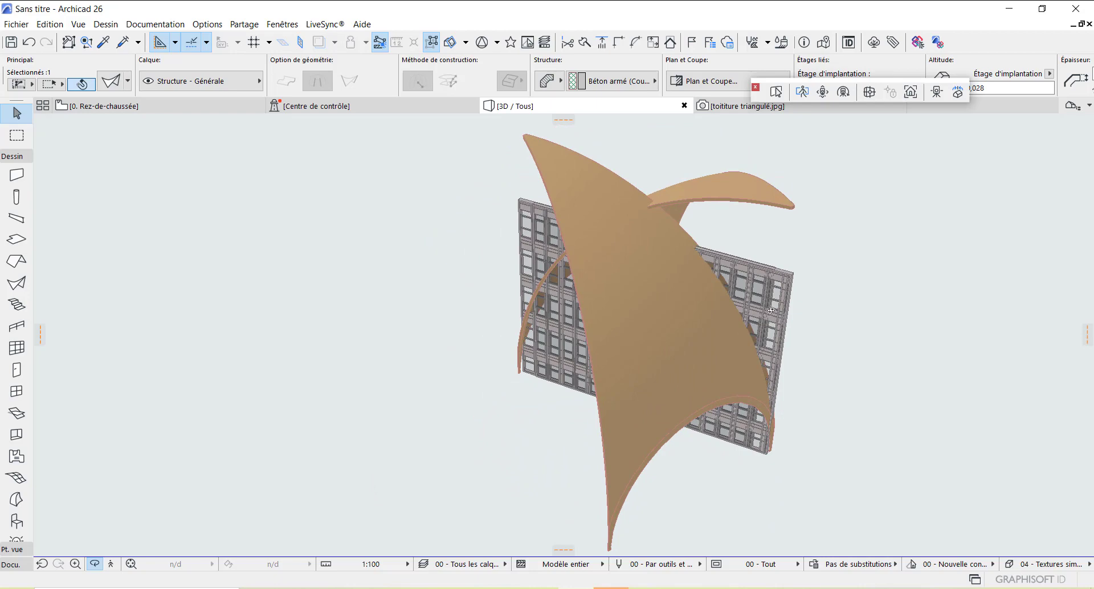
{"action": "middle_click_drag", "start_coordinate": [771, 310], "coordinate": [384, 259], "text": "shift"}
{"action": "middle_click_drag", "start_coordinate": [720, 430], "coordinate": [549, 439], "text": "shift"}
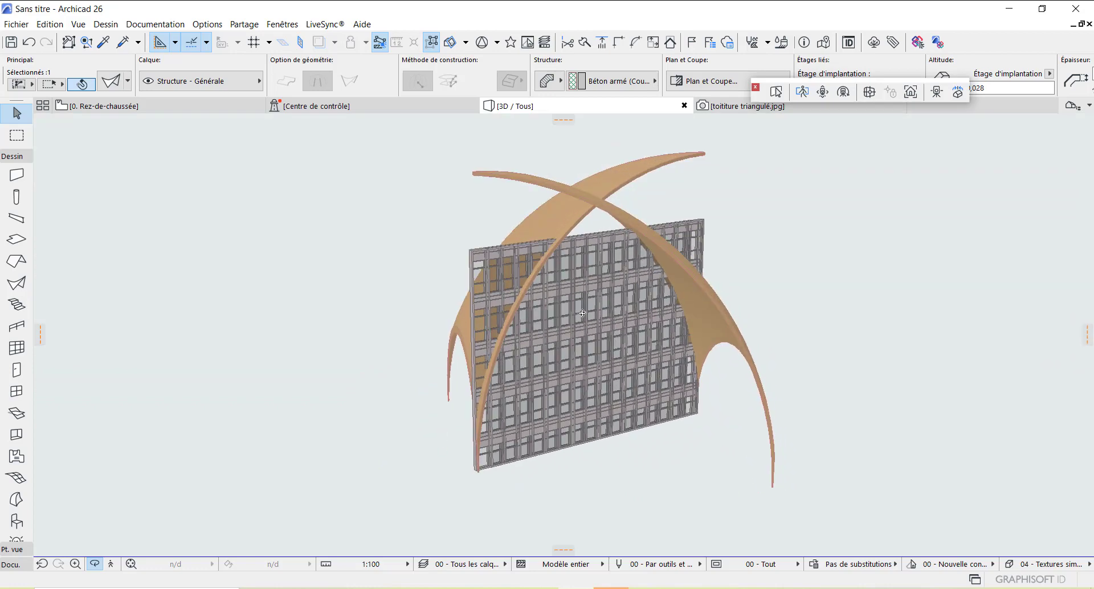
{"action": "left_click_drag", "start_coordinate": [677, 165], "coordinate": [693, 165]}
{"action": "scroll", "coordinate": [519, 249], "scroll_direction": "up", "scroll_amount": 3}
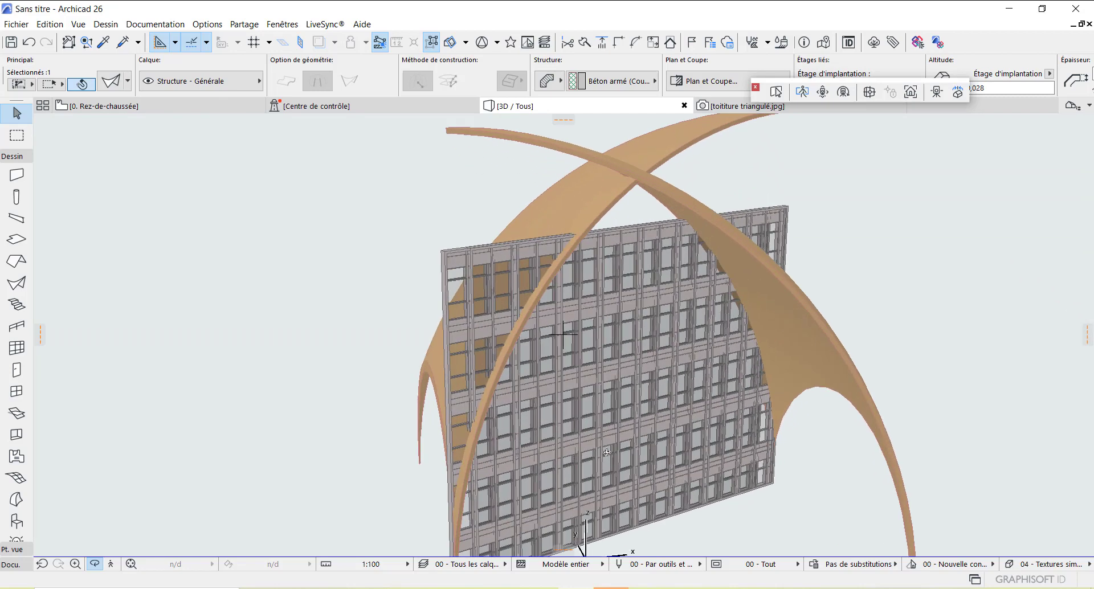
{"action": "left_click_drag", "start_coordinate": [607, 452], "coordinate": [635, 468]}
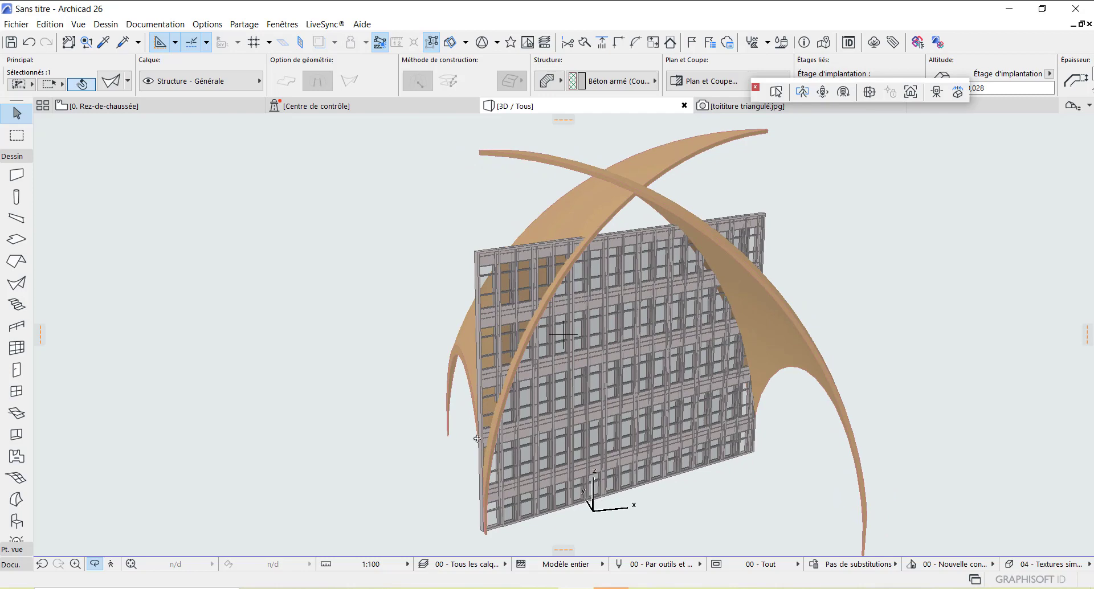
{"action": "left_click_drag", "start_coordinate": [478, 439], "coordinate": [565, 432]}
{"action": "left_click_drag", "start_coordinate": [202, 127], "coordinate": [200, 121]}
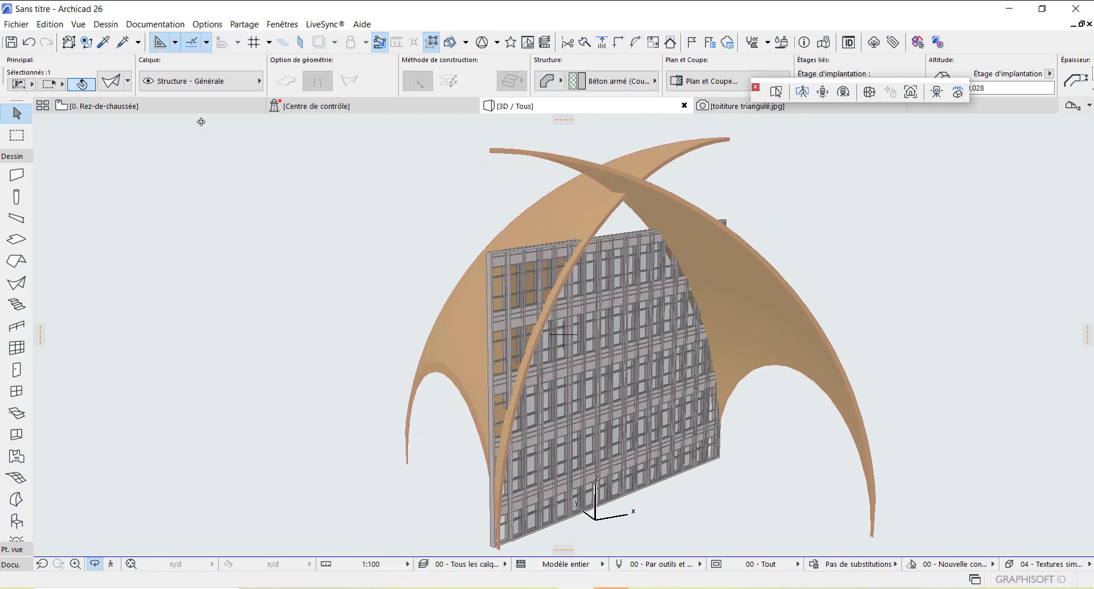
Select both overlapping curtain walls in the ground-floor plan and set their height to 20 m
{"action": "left_click", "coordinate": [143, 104]}
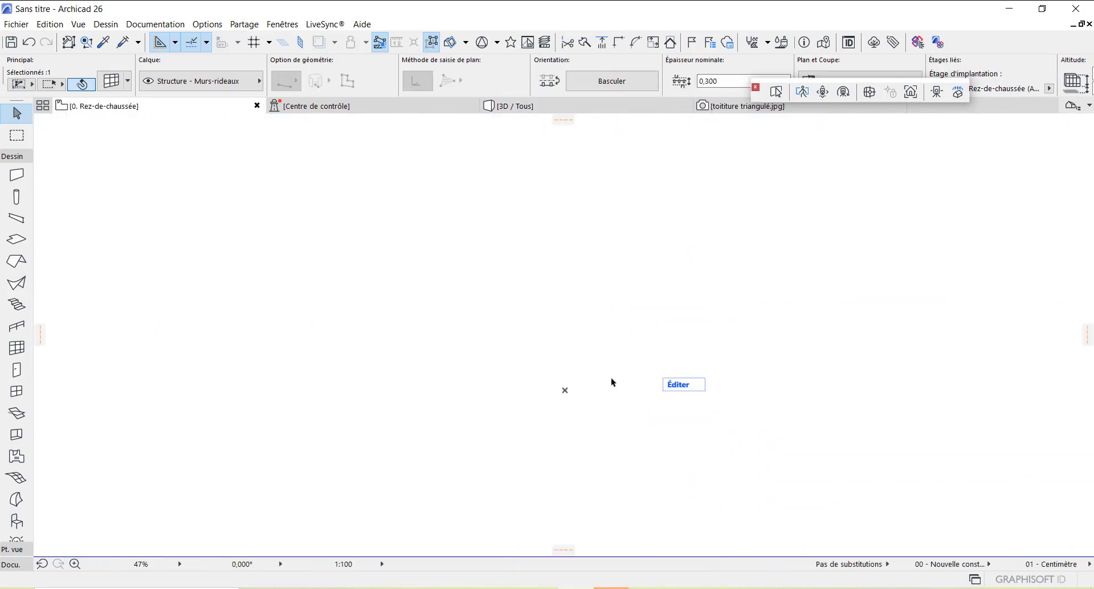
{"action": "scroll", "coordinate": [601, 362], "scroll_direction": "up", "scroll_amount": 5}
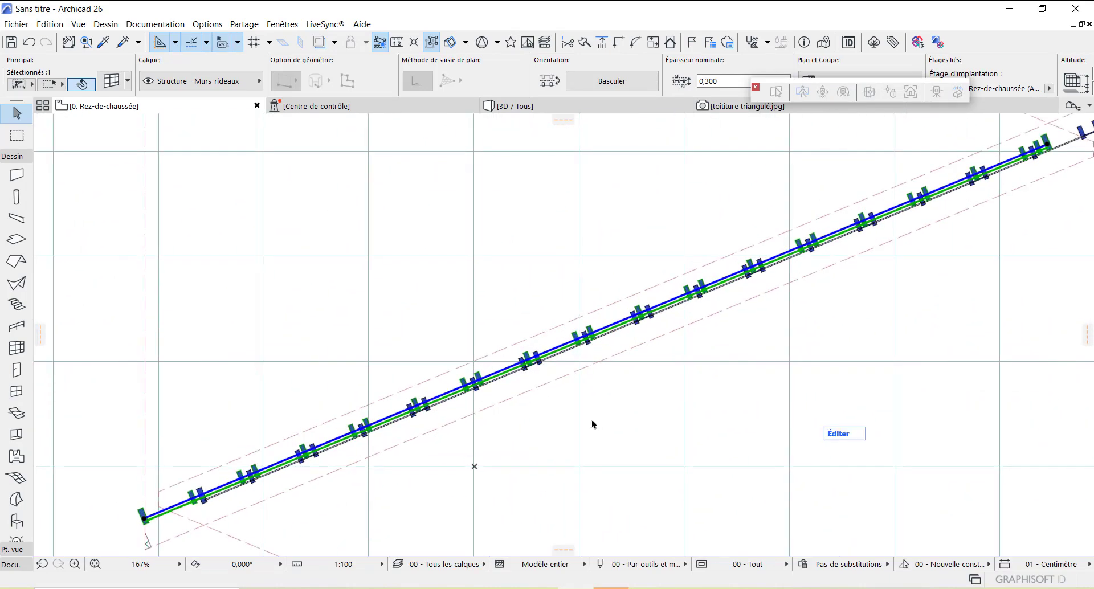
{"action": "scroll", "coordinate": [592, 419], "scroll_direction": "up", "scroll_amount": 1}
{"action": "scroll", "coordinate": [469, 377], "scroll_direction": "up", "scroll_amount": 4}
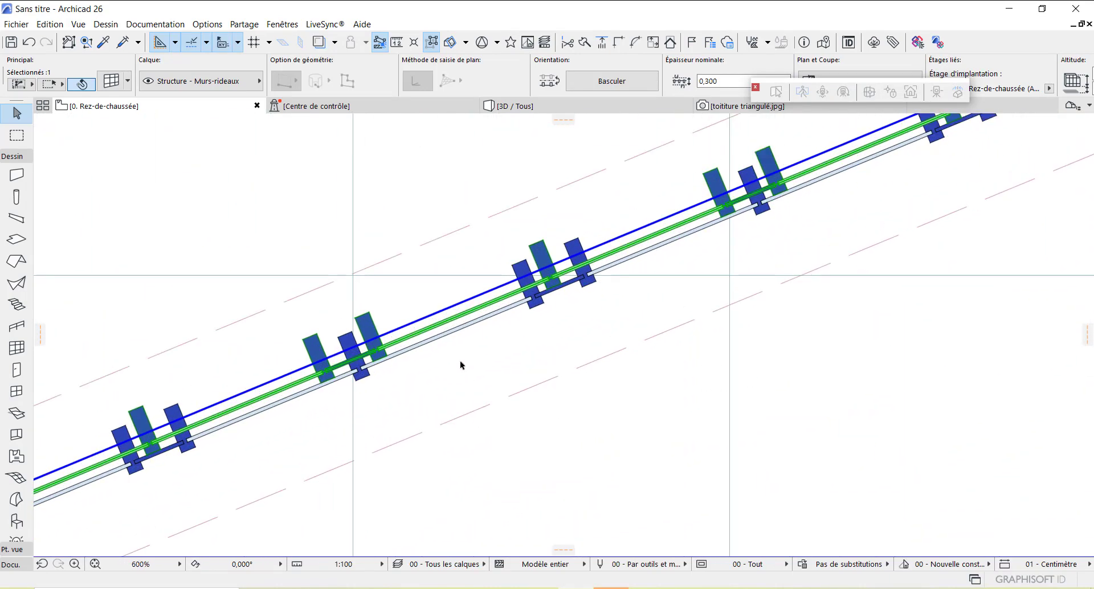
{"action": "left_click", "coordinate": [460, 361]}
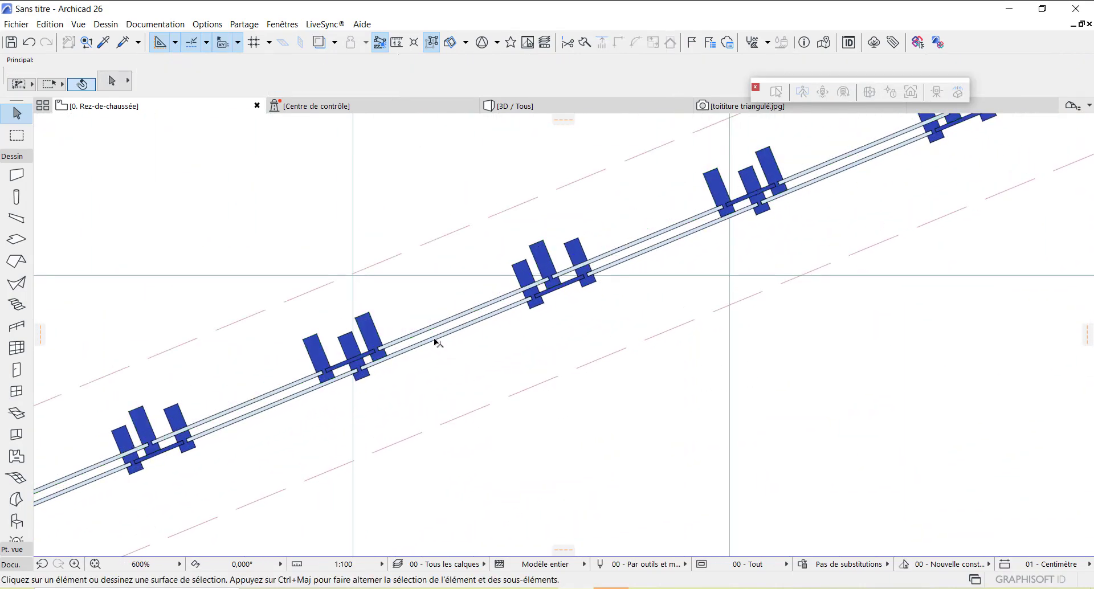
{"action": "left_click", "coordinate": [374, 334]}
{"action": "scroll", "coordinate": [501, 348], "scroll_direction": "down", "scroll_amount": 5}
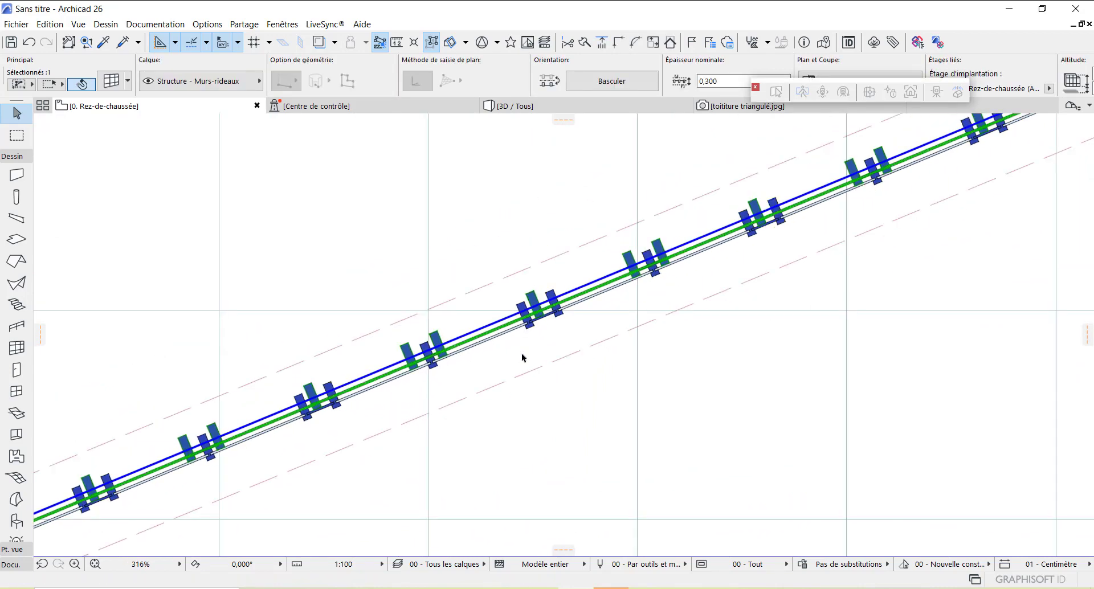
{"action": "scroll", "coordinate": [580, 353], "scroll_direction": "down", "scroll_amount": 1}
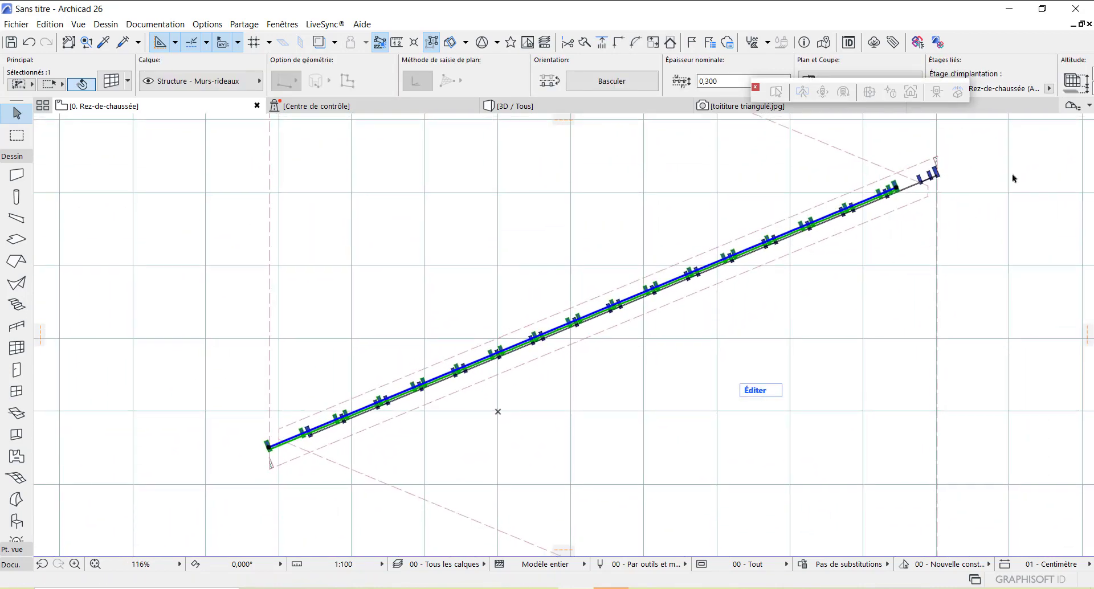
{"action": "scroll", "coordinate": [970, 174], "scroll_direction": "up", "scroll_amount": 6}
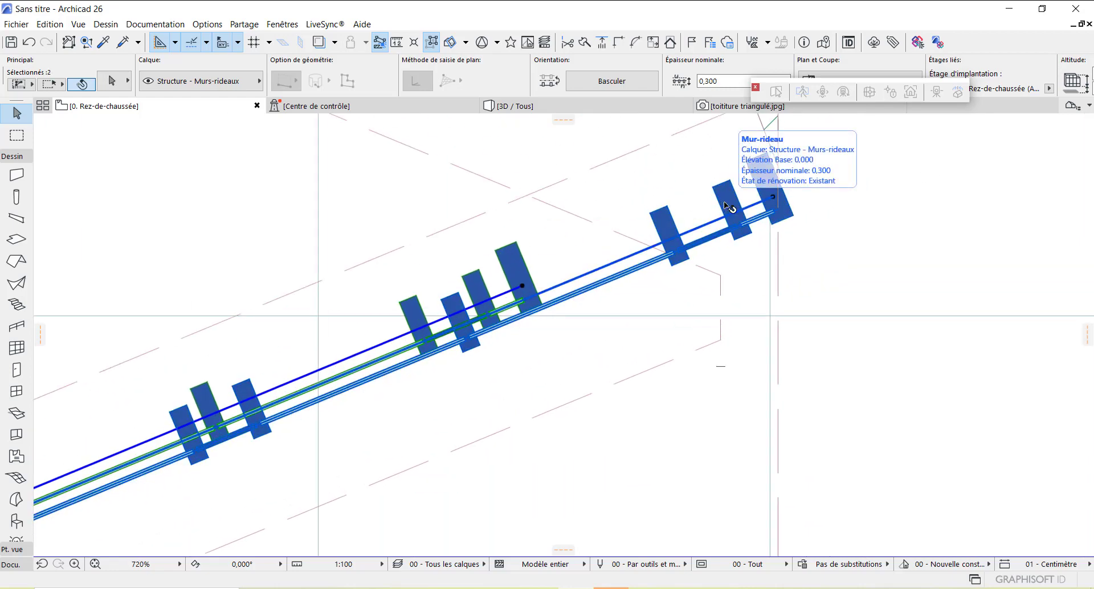
{"action": "left_click", "coordinate": [726, 205], "text": "shift"}
{"action": "scroll", "coordinate": [787, 316], "scroll_direction": "down", "scroll_amount": 4}
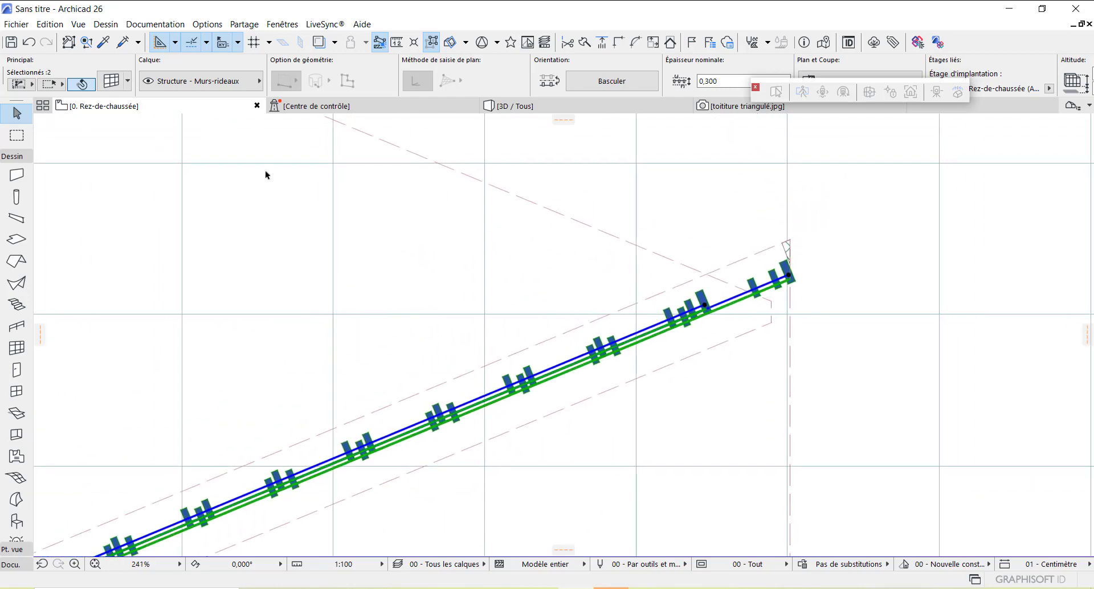
{"action": "left_click", "coordinate": [120, 80]}
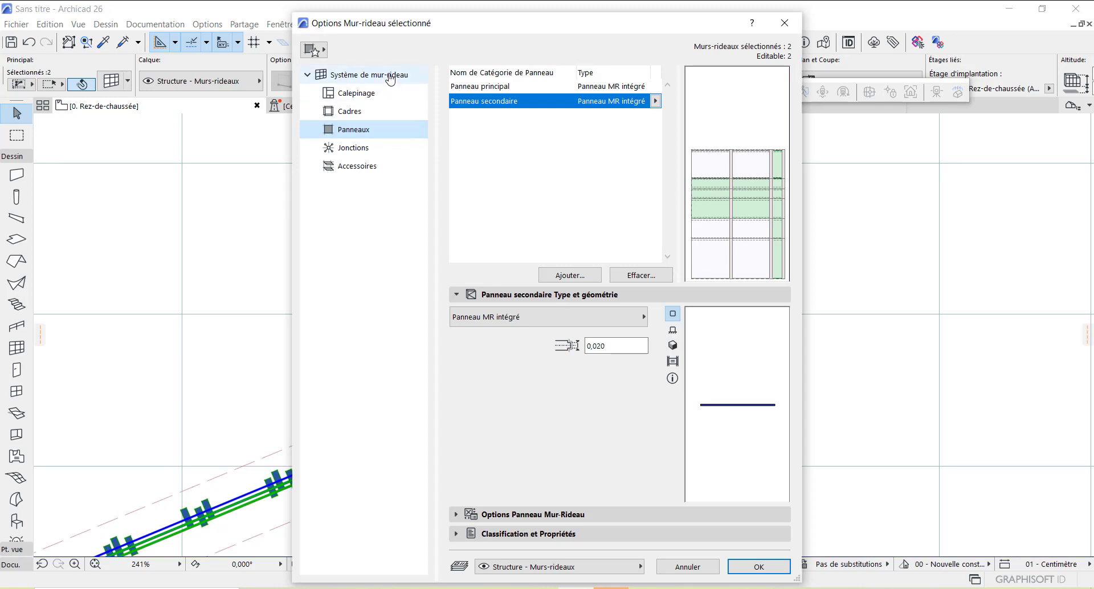
{"action": "left_click", "coordinate": [390, 77]}
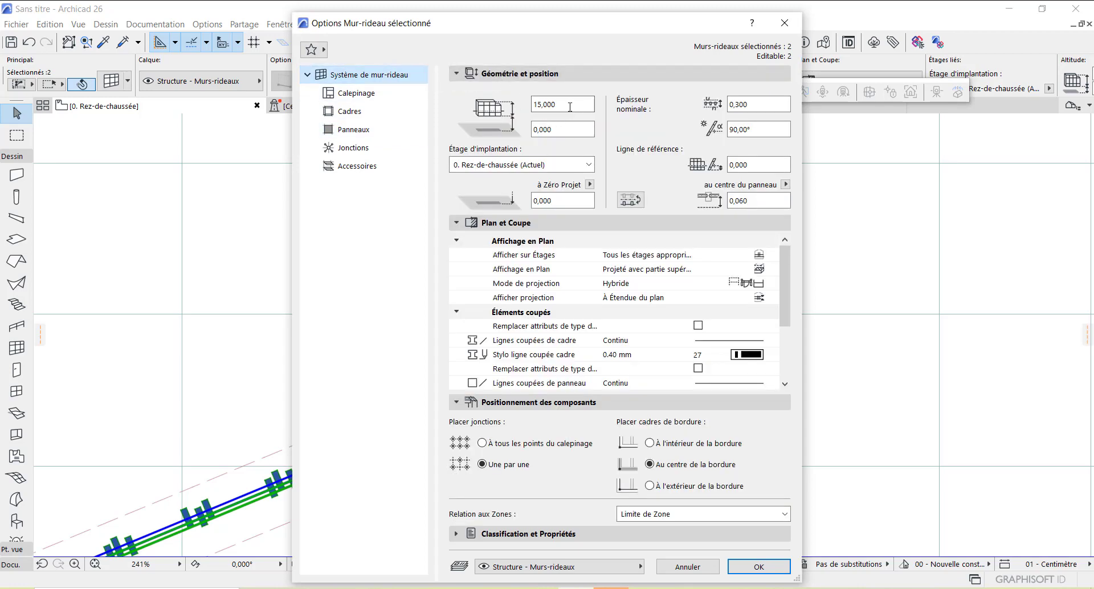
{"action": "key", "text": "Tab"}
{"action": "type", "text": "2"}
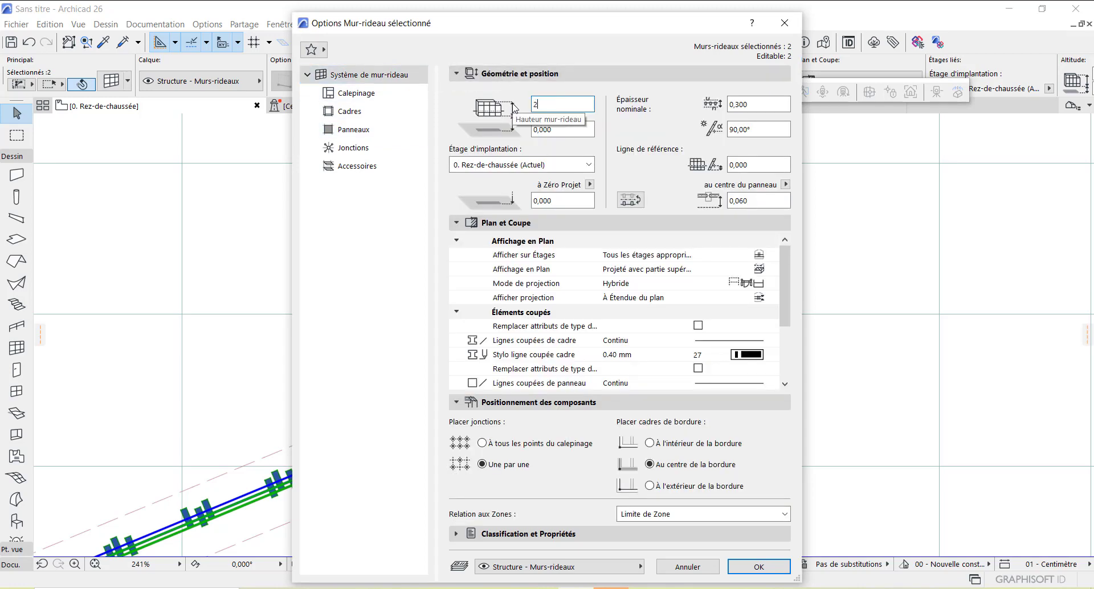
{"action": "type", "text": "0"}
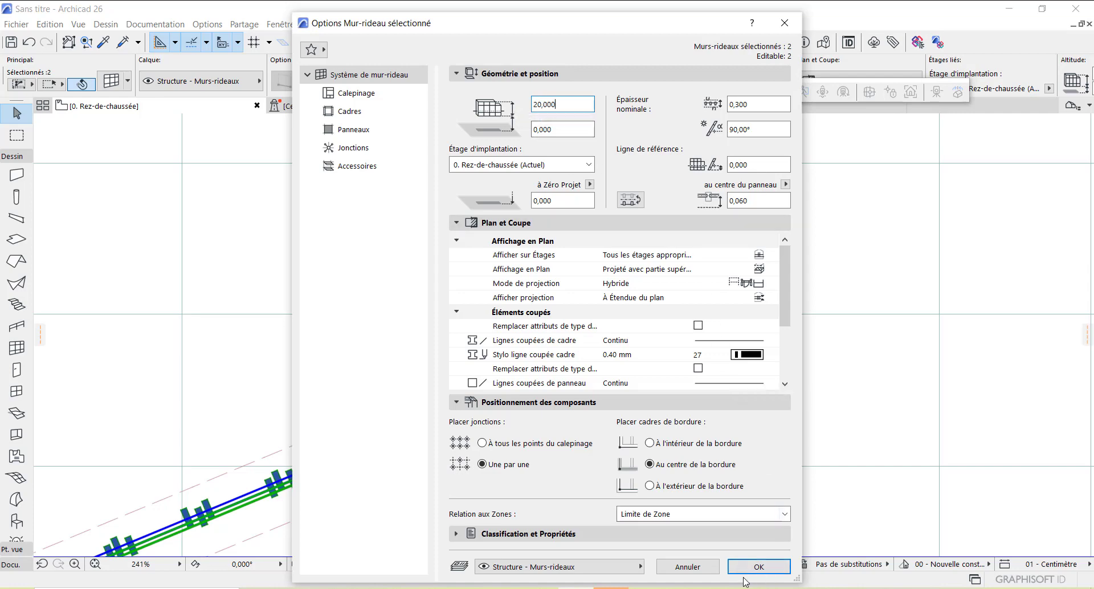
{"action": "left_click", "coordinate": [759, 567]}
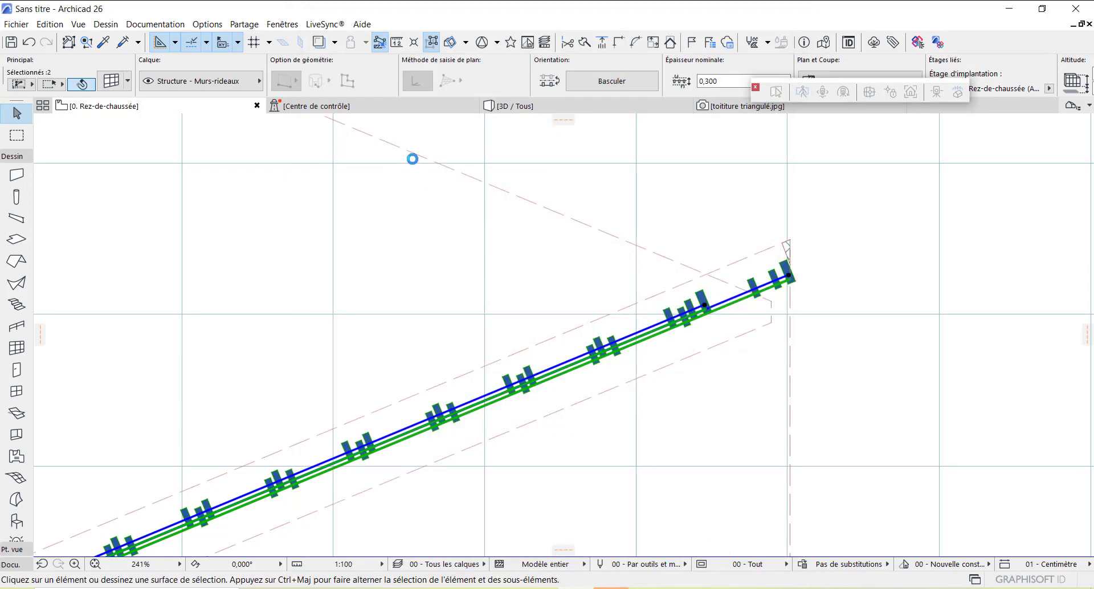
Inspect in 3D from several angles how the heightened curtain walls cross the two sail shells
{"action": "left_click", "coordinate": [540, 106]}
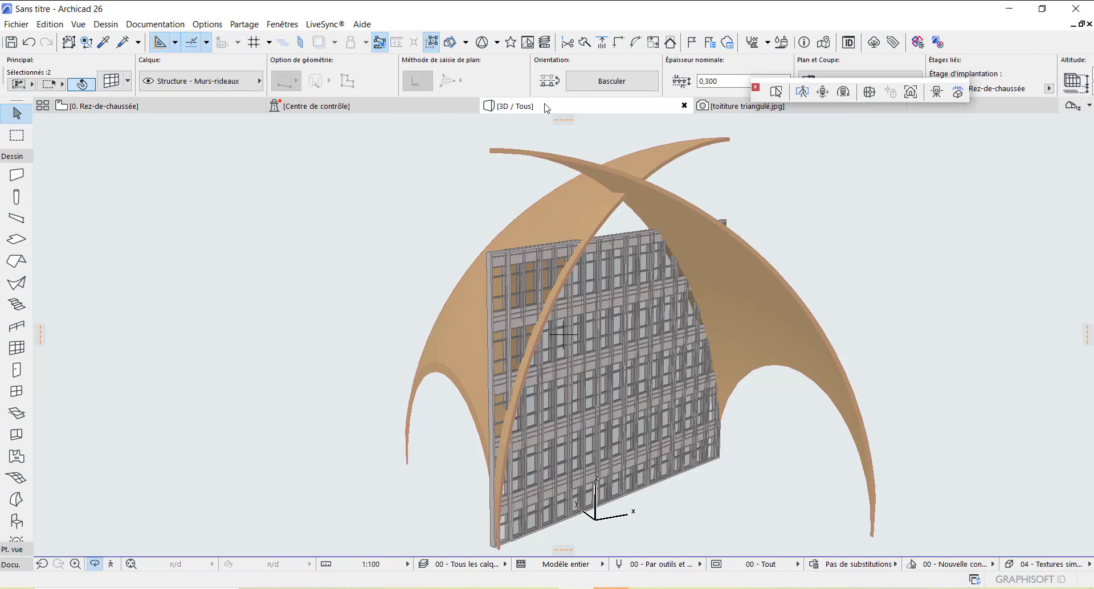
{"action": "left_click", "coordinate": [641, 332]}
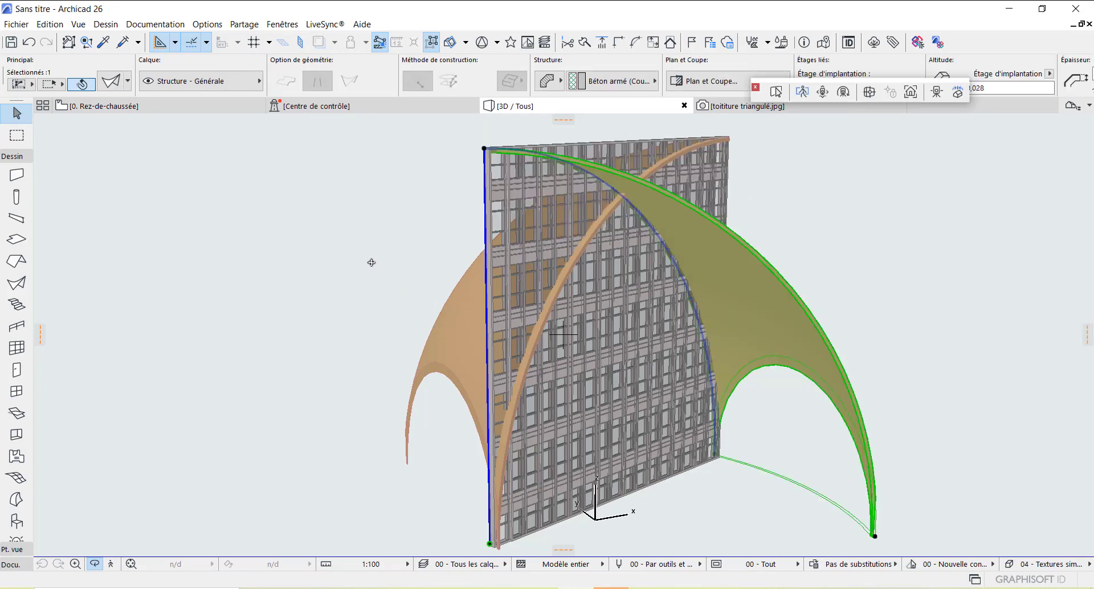
{"action": "left_click_drag", "start_coordinate": [371, 263], "coordinate": [276, 272]}
{"action": "left_click_drag", "start_coordinate": [586, 506], "coordinate": [388, 312]}
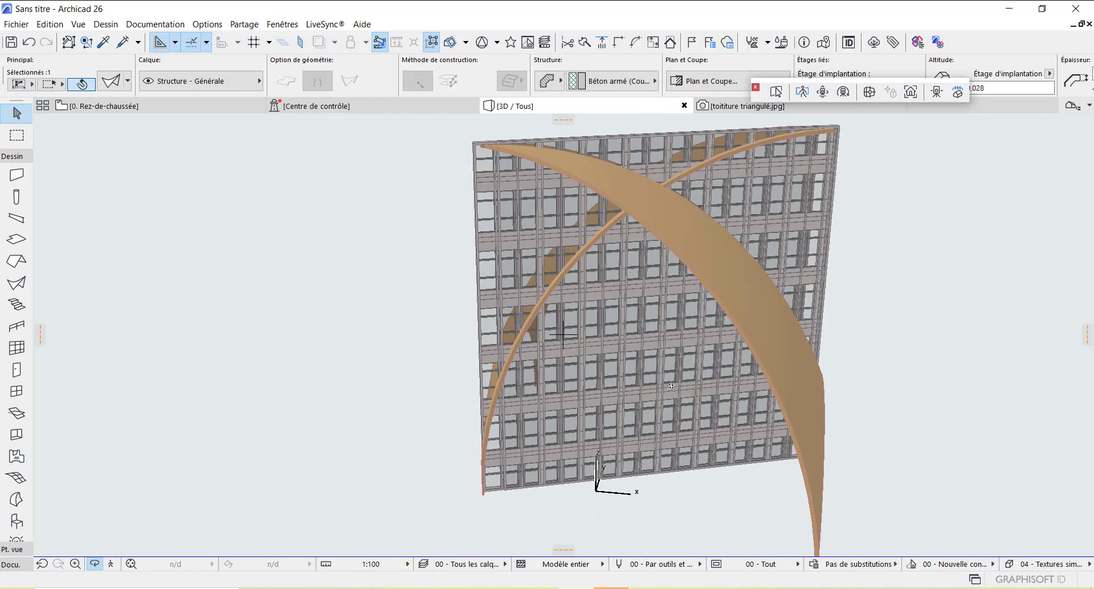
{"action": "left_click_drag", "start_coordinate": [671, 386], "coordinate": [627, 395]}
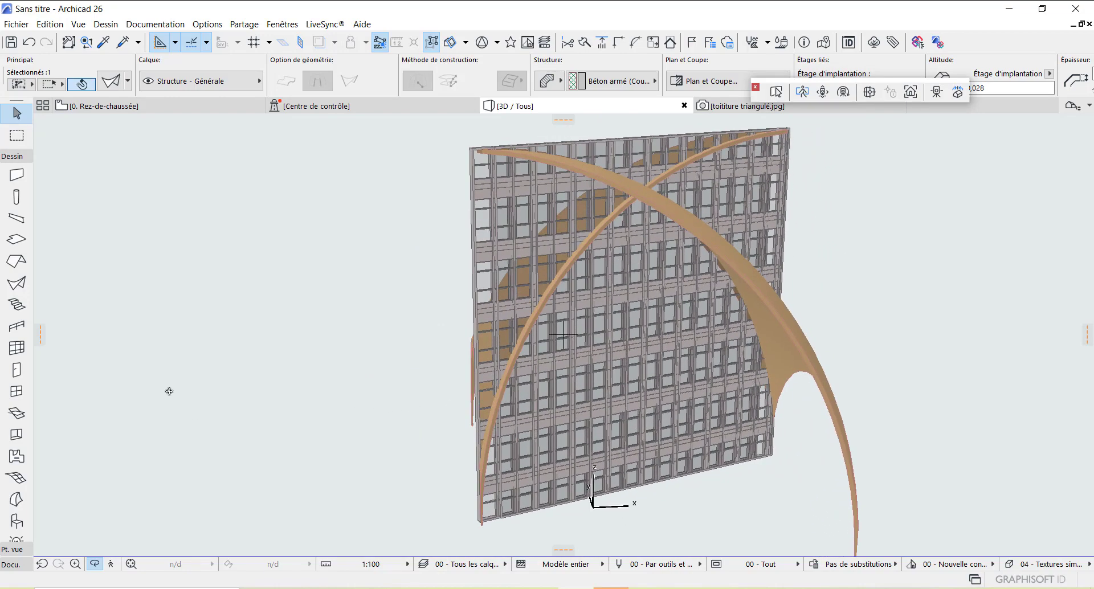
{"action": "left_click_drag", "start_coordinate": [669, 356], "coordinate": [657, 377]}
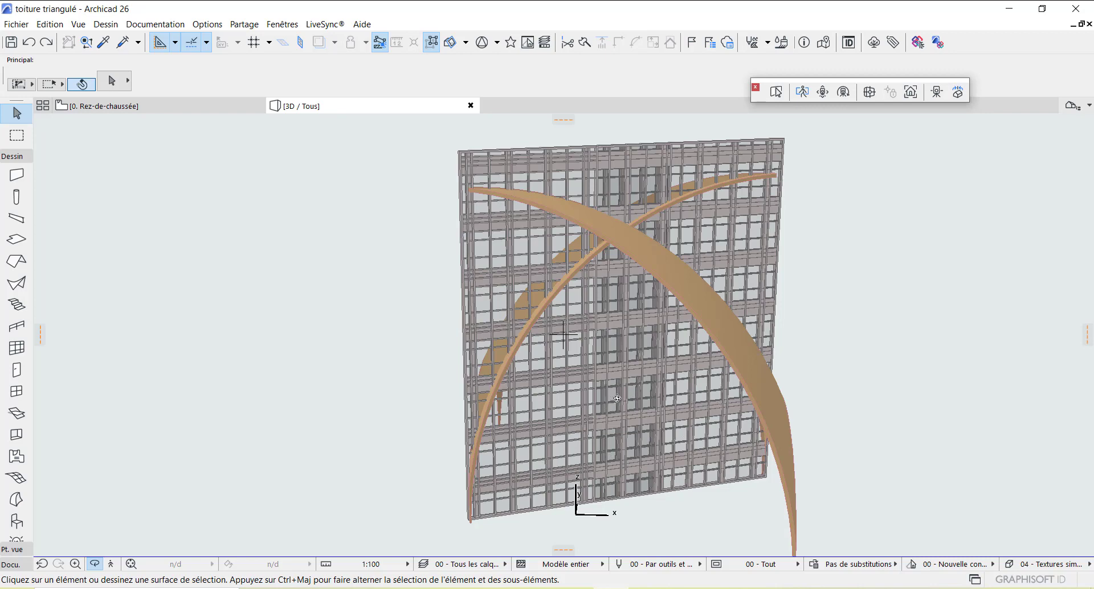
{"action": "key", "text": "Escape"}
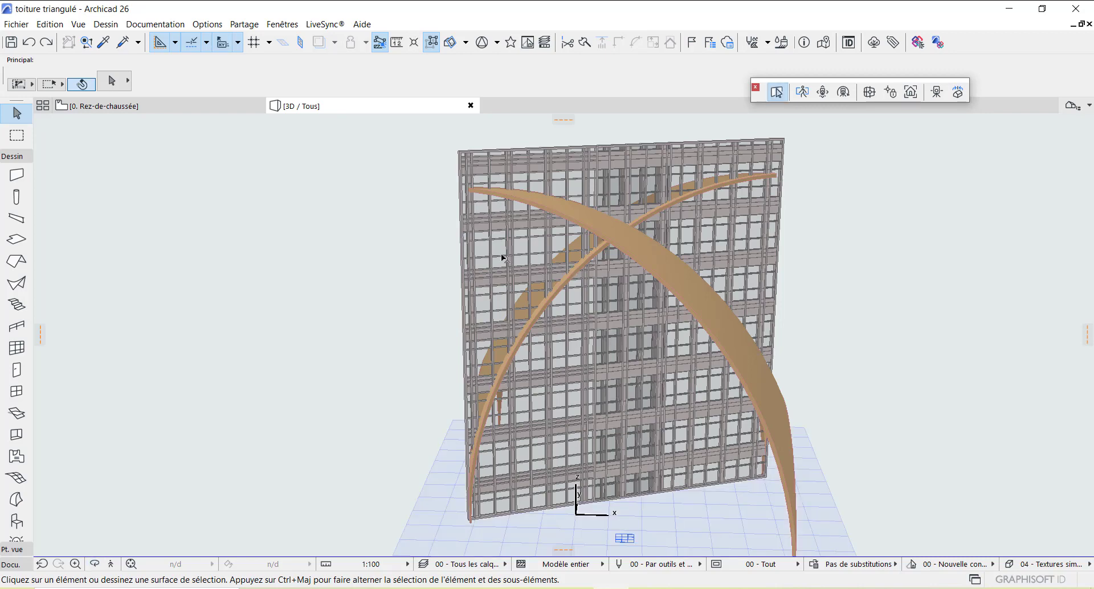
{"action": "left_click", "coordinate": [608, 368]}
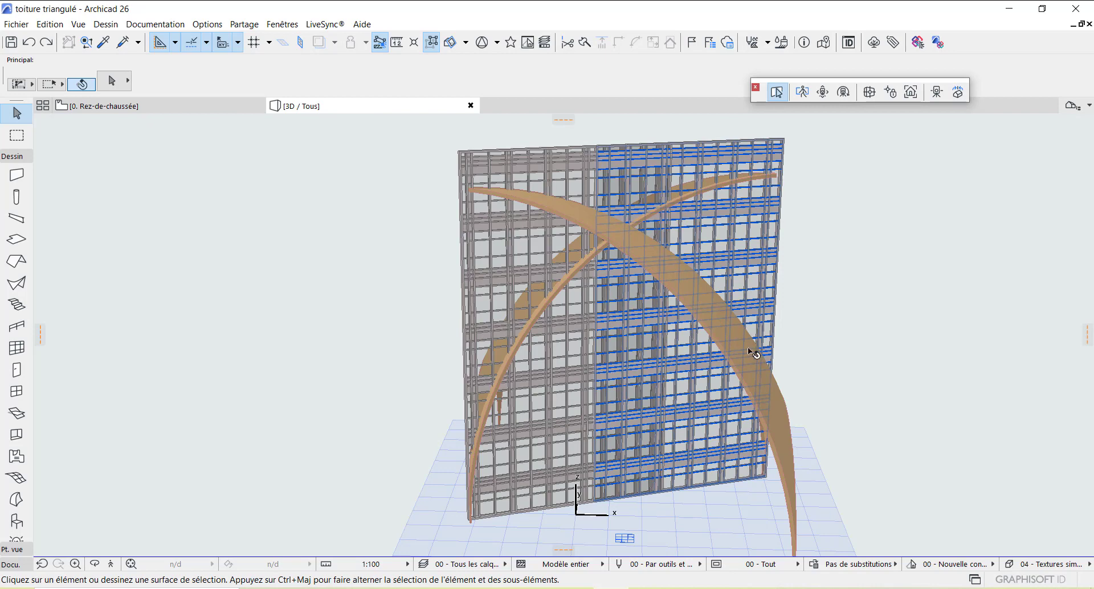
{"action": "key", "text": "Escape"}
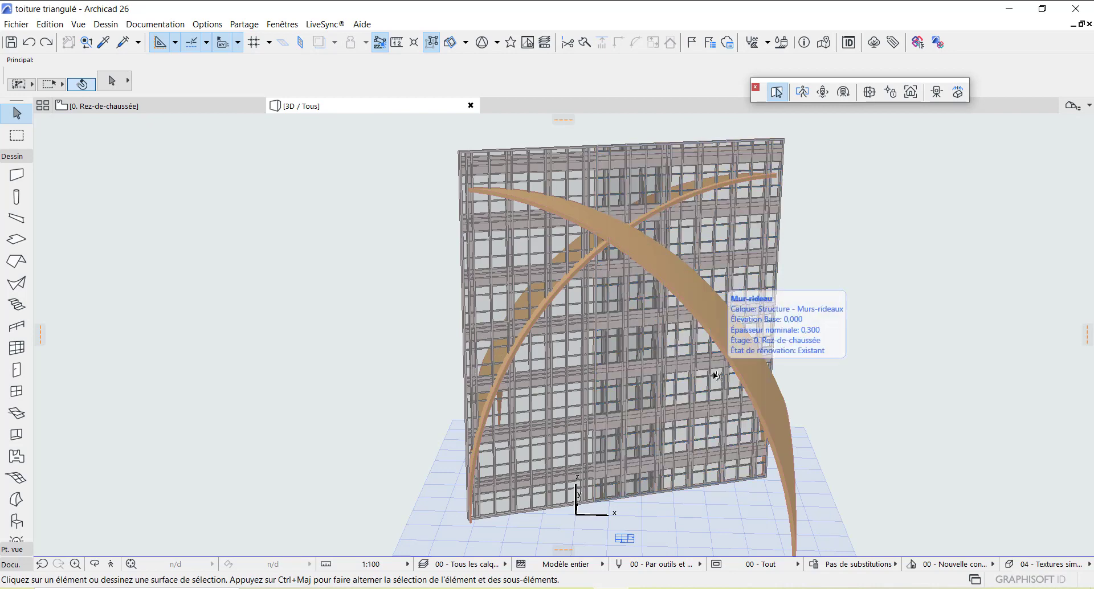
{"action": "left_click", "coordinate": [716, 376]}
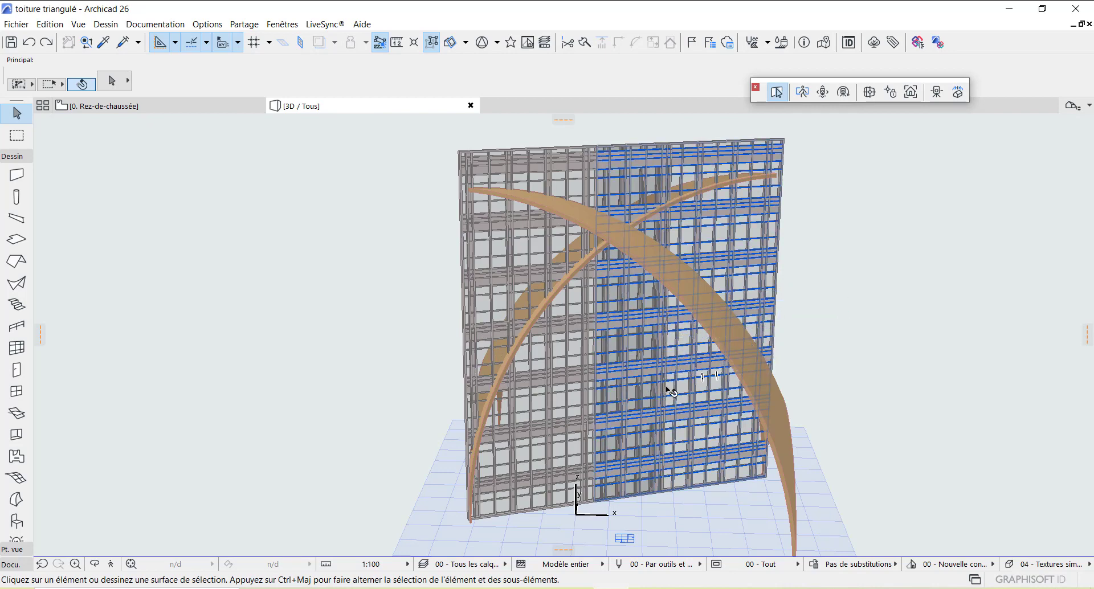
{"action": "key", "text": "Escape"}
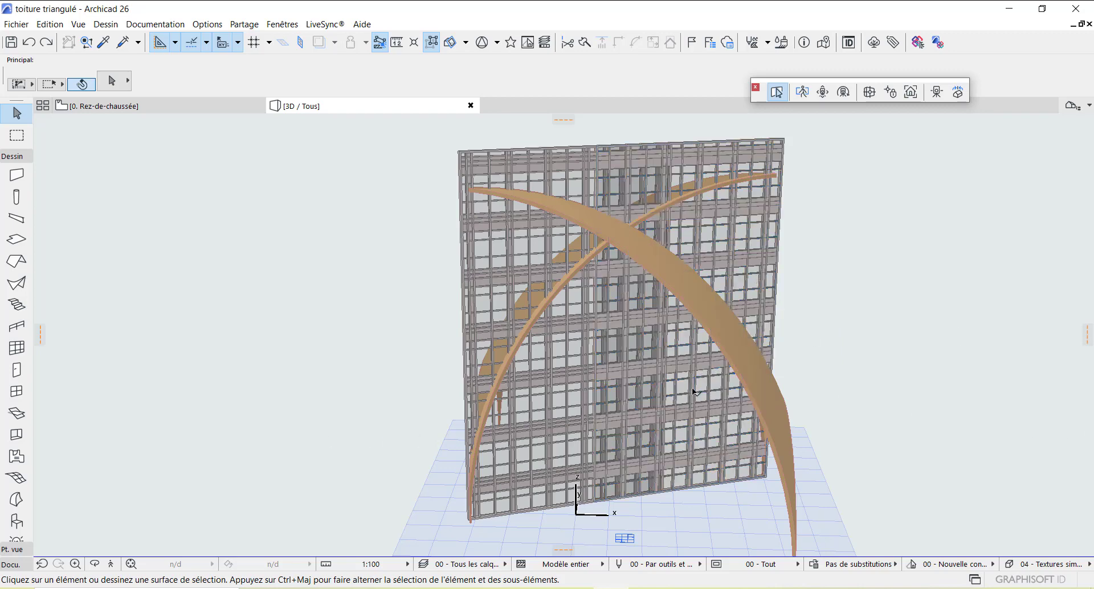
{"action": "left_click", "coordinate": [687, 372]}
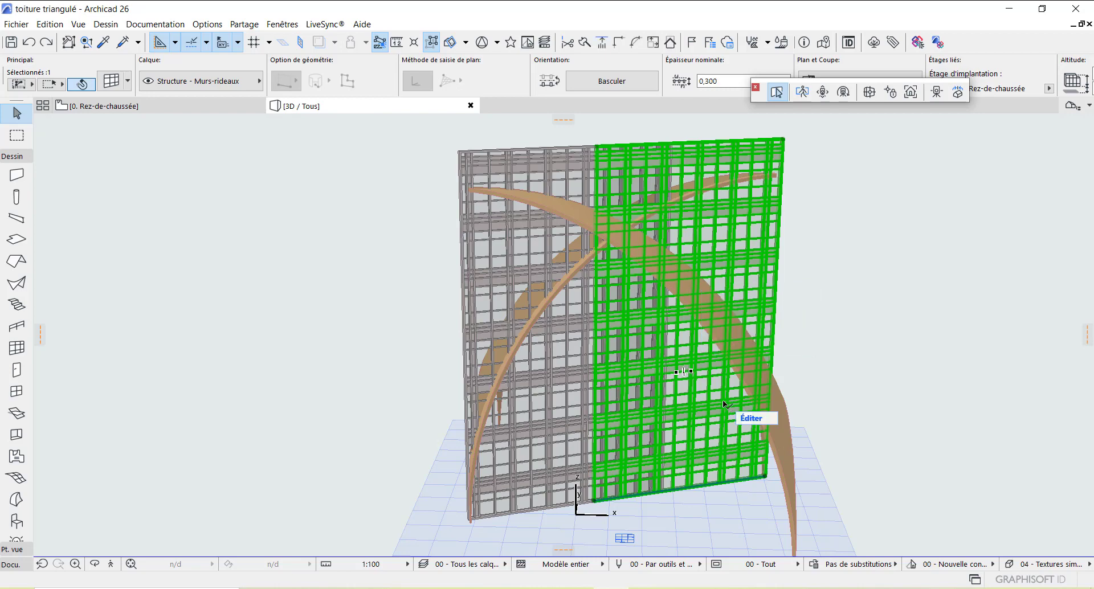
{"action": "right_click", "coordinate": [670, 368]}
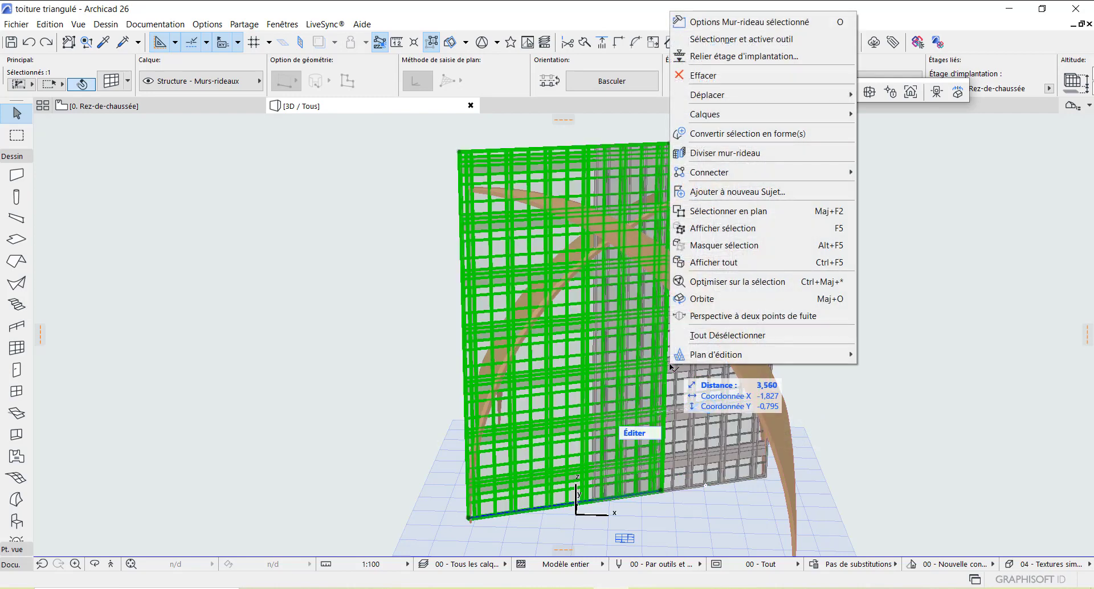
{"action": "key", "text": "Escape"}
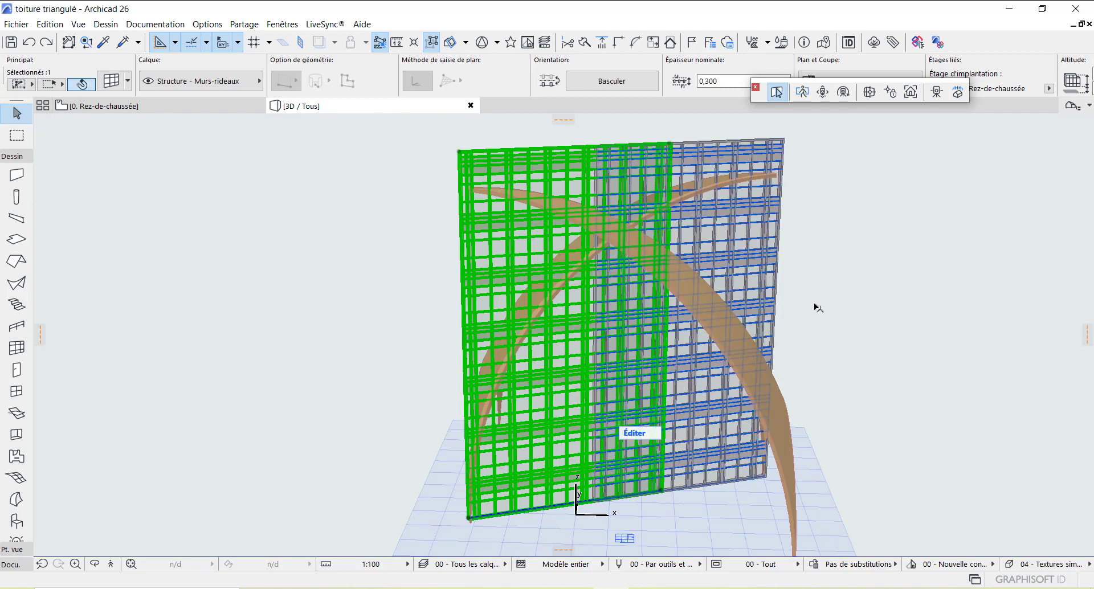
{"action": "left_click", "coordinate": [840, 282]}
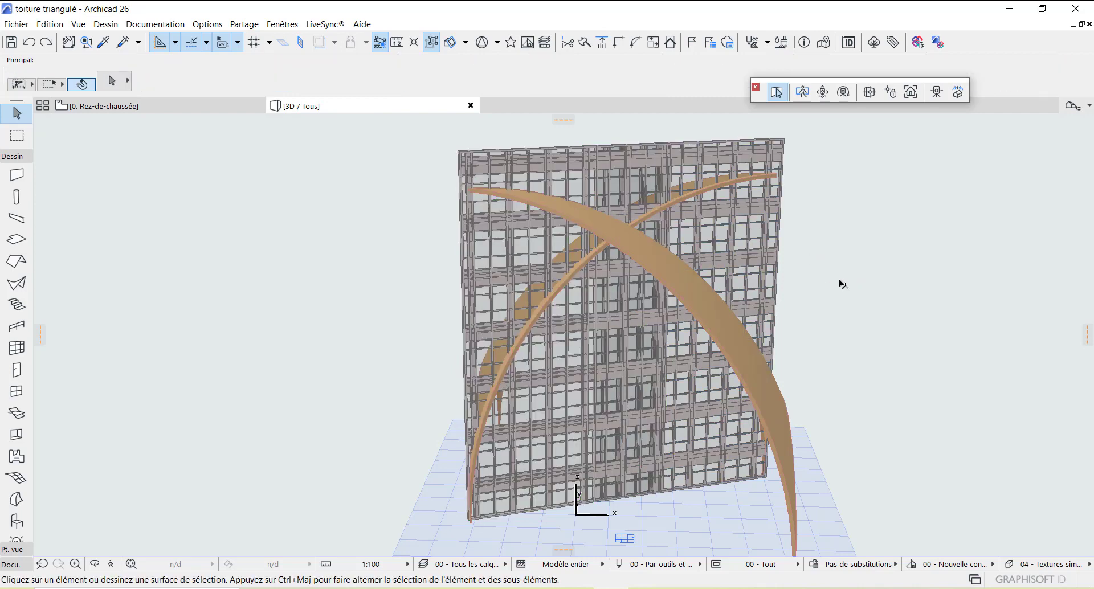
Trim the right-hand curtain wall to the front shell with the roof/shell trim command, keeping the part above the shell, and check the cut in 3D
{"action": "left_click", "coordinate": [755, 252]}
{"action": "right_click", "coordinate": [755, 252]}
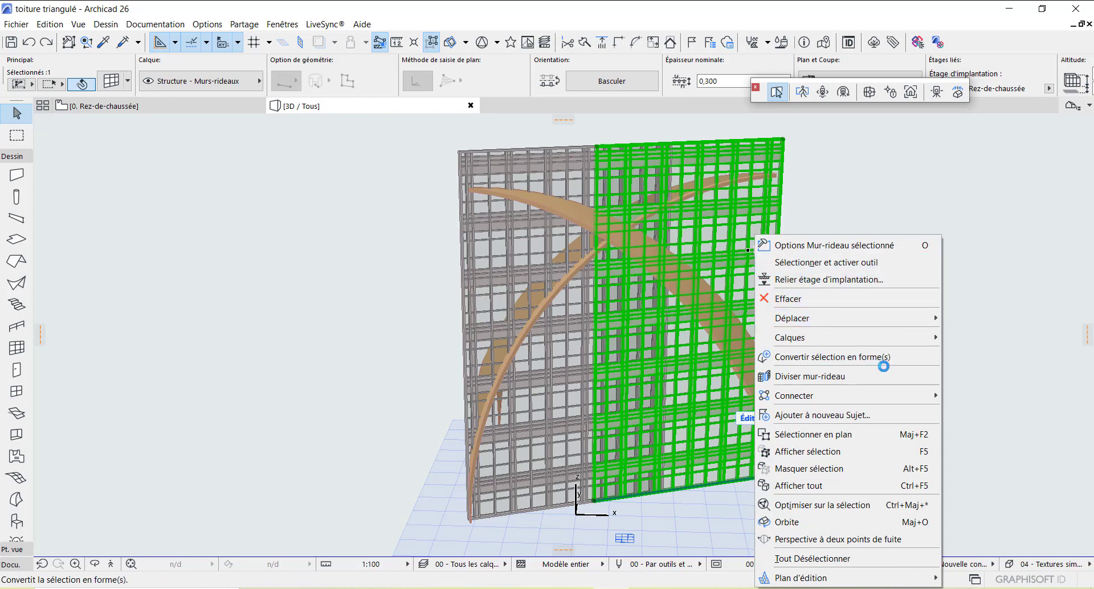
{"action": "mouse_move", "coordinate": [871, 395]}
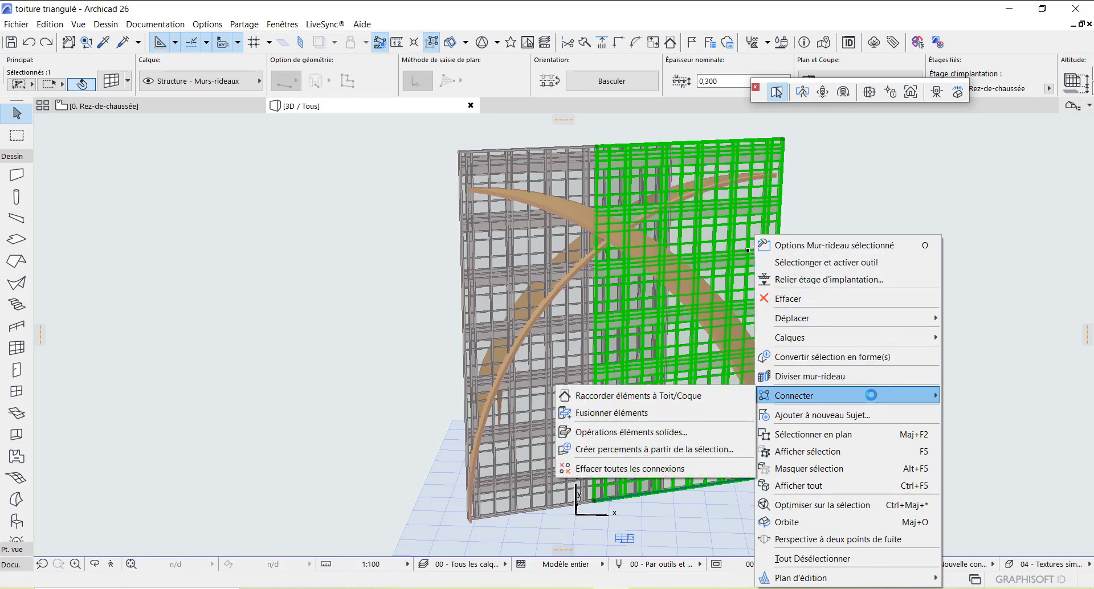
{"action": "left_click", "coordinate": [707, 400]}
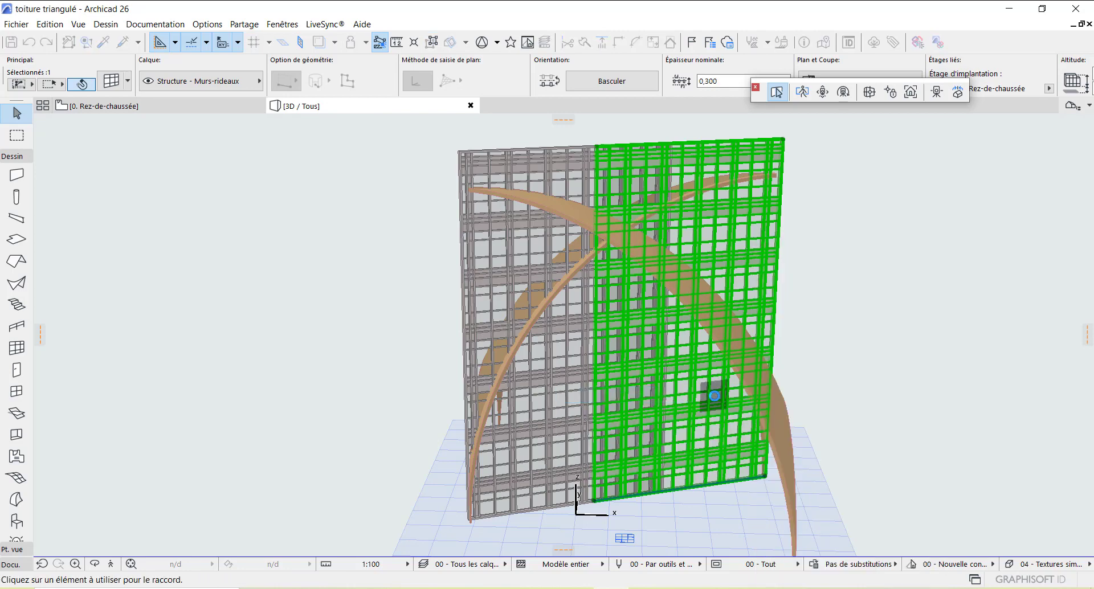
{"action": "left_click", "coordinate": [787, 458]}
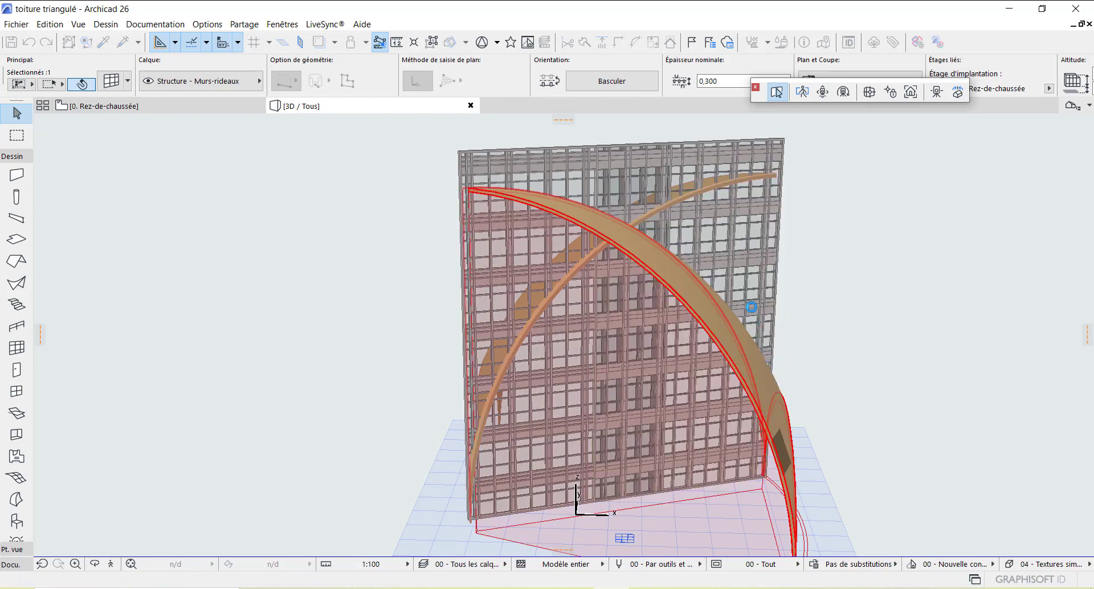
{"action": "left_click", "coordinate": [732, 264]}
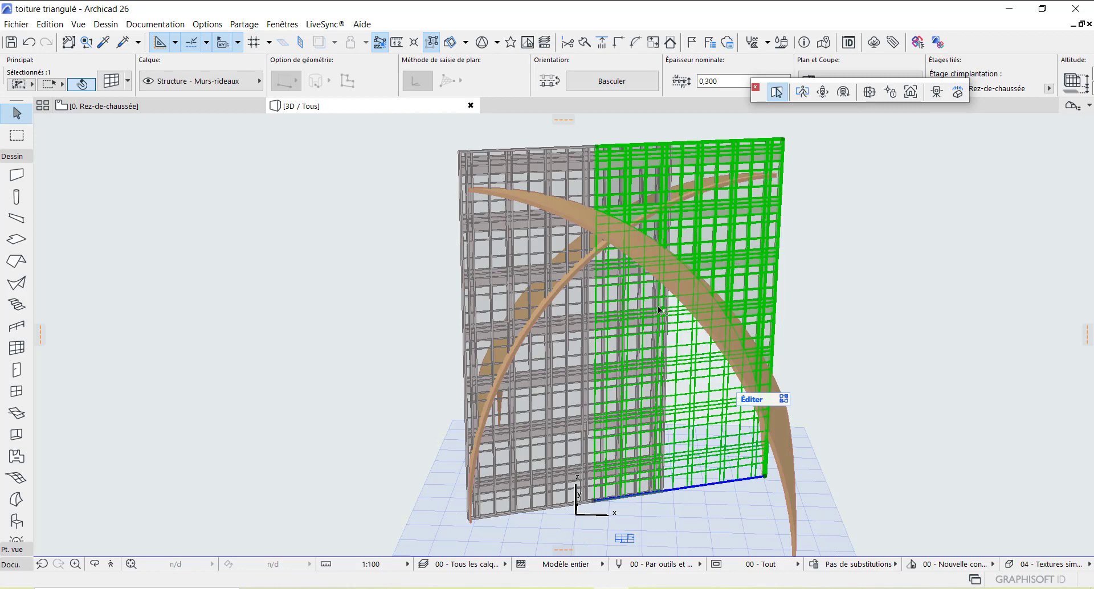
{"action": "left_click", "coordinate": [95, 564]}
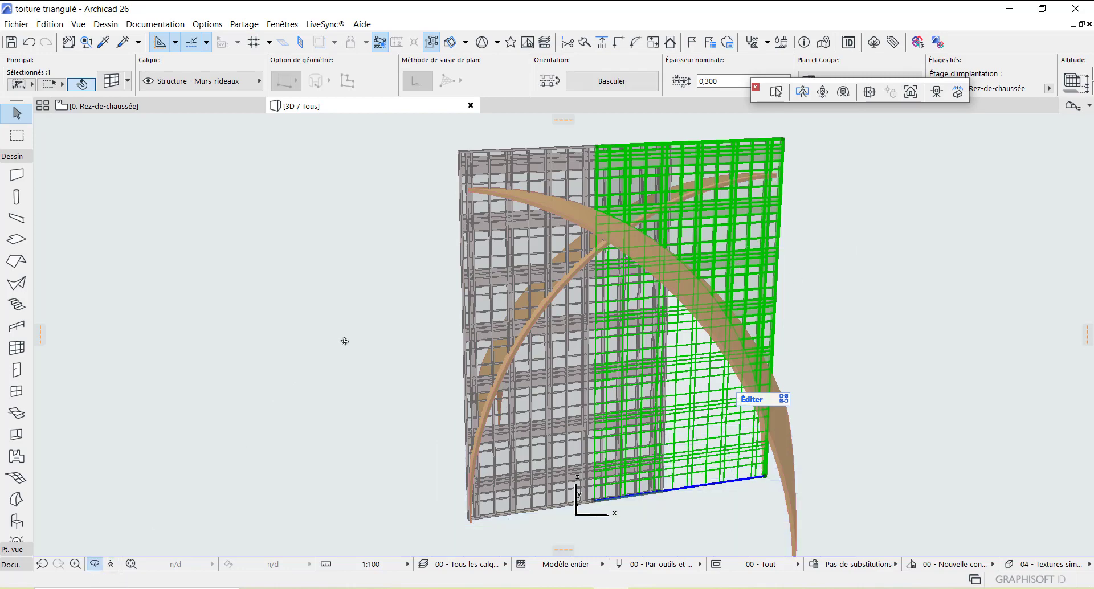
{"action": "left_click_drag", "start_coordinate": [344, 341], "coordinate": [349, 386]}
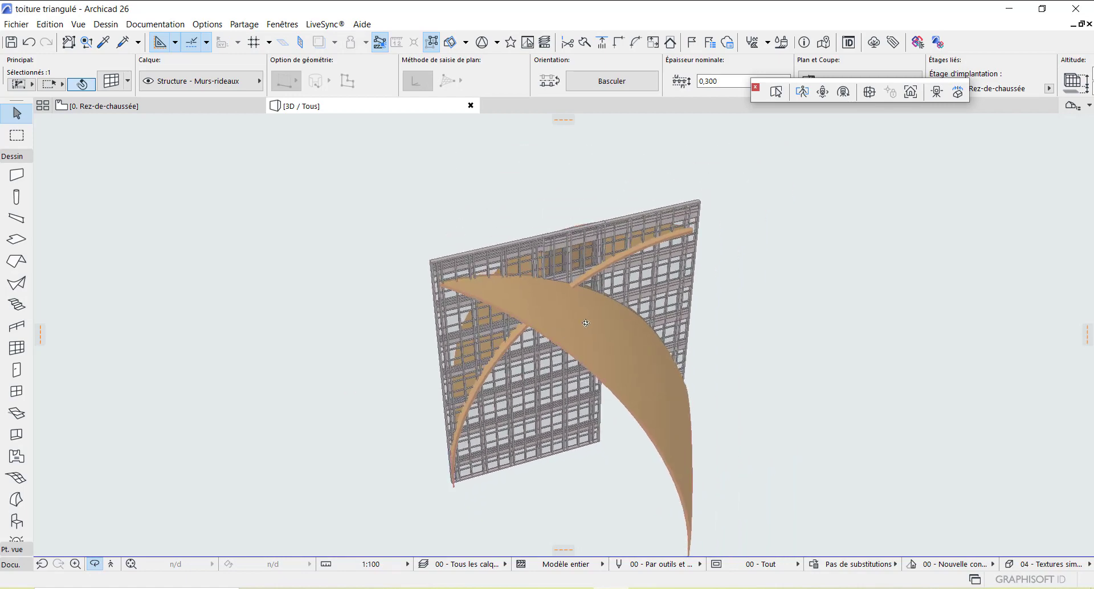
{"action": "left_click_drag", "start_coordinate": [585, 324], "coordinate": [442, 373]}
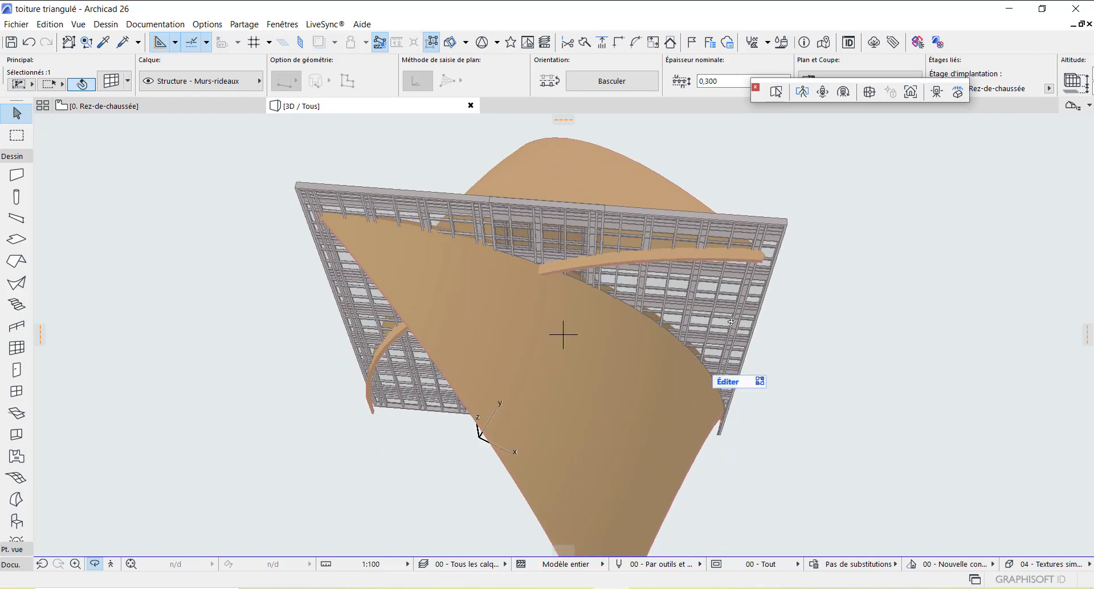
Trim the right-hand curtain wall to the rear shell, keeping the part below the shell, and check the cut in 3D
{"action": "key", "text": "Escape"}
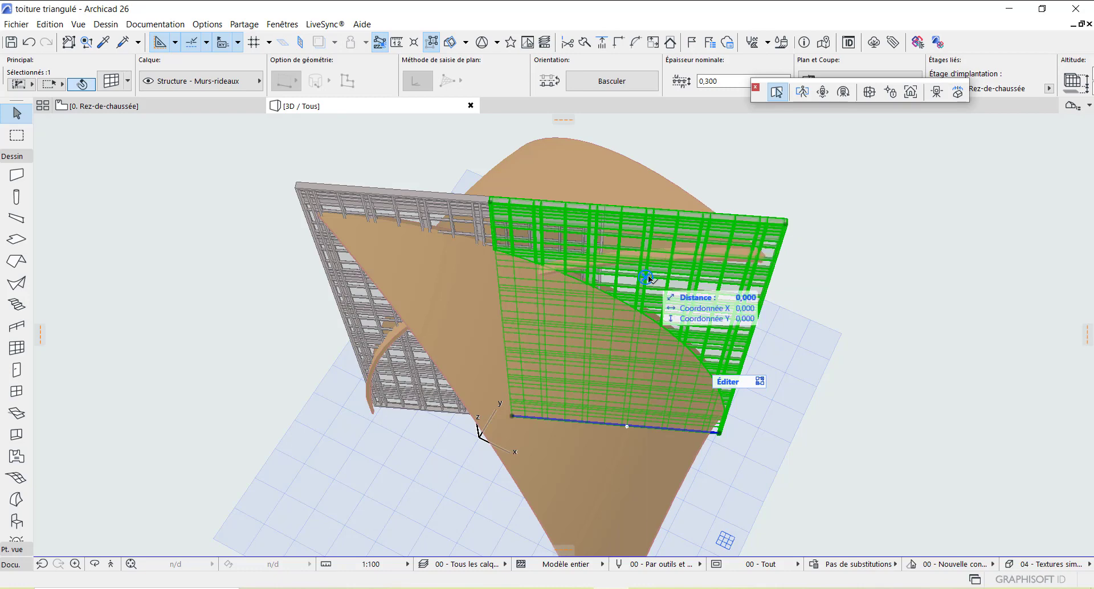
{"action": "right_click", "coordinate": [648, 278]}
{"action": "mouse_move", "coordinate": [783, 399]}
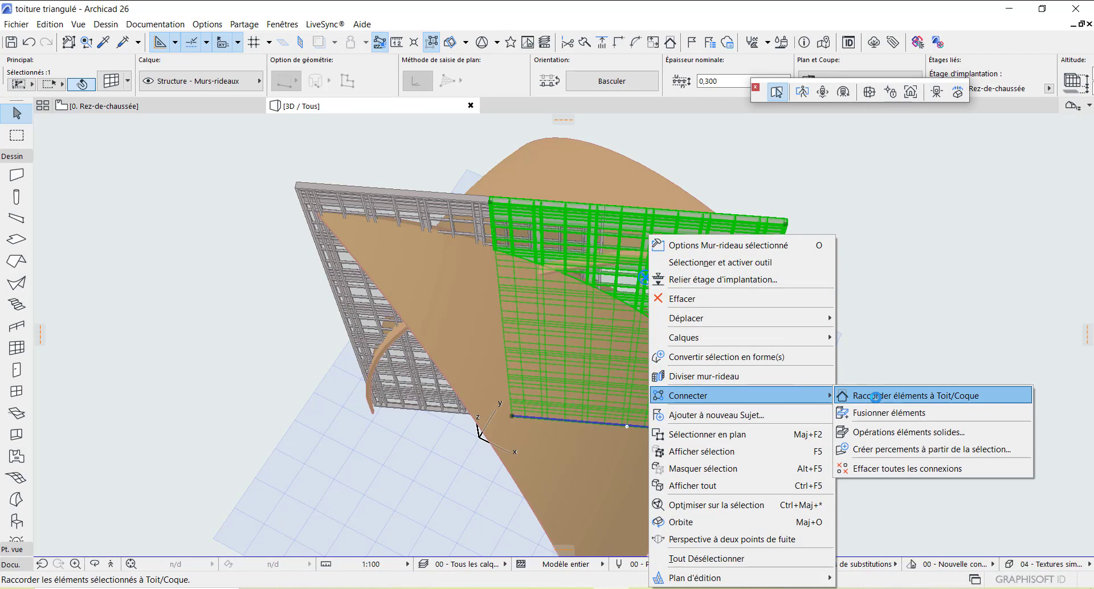
{"action": "left_click", "coordinate": [875, 397]}
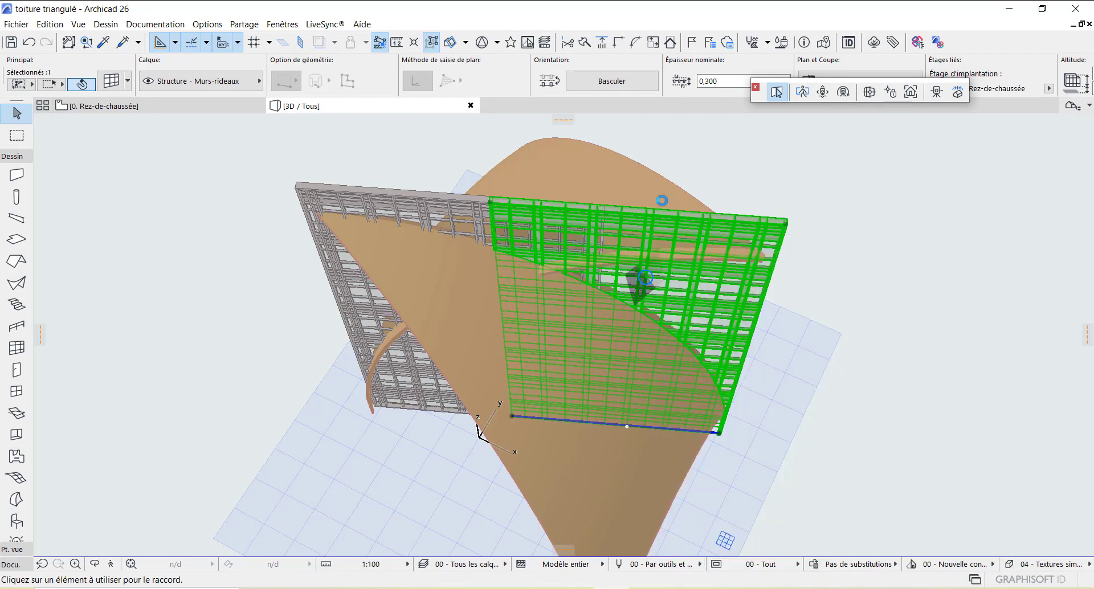
{"action": "left_click", "coordinate": [630, 195]}
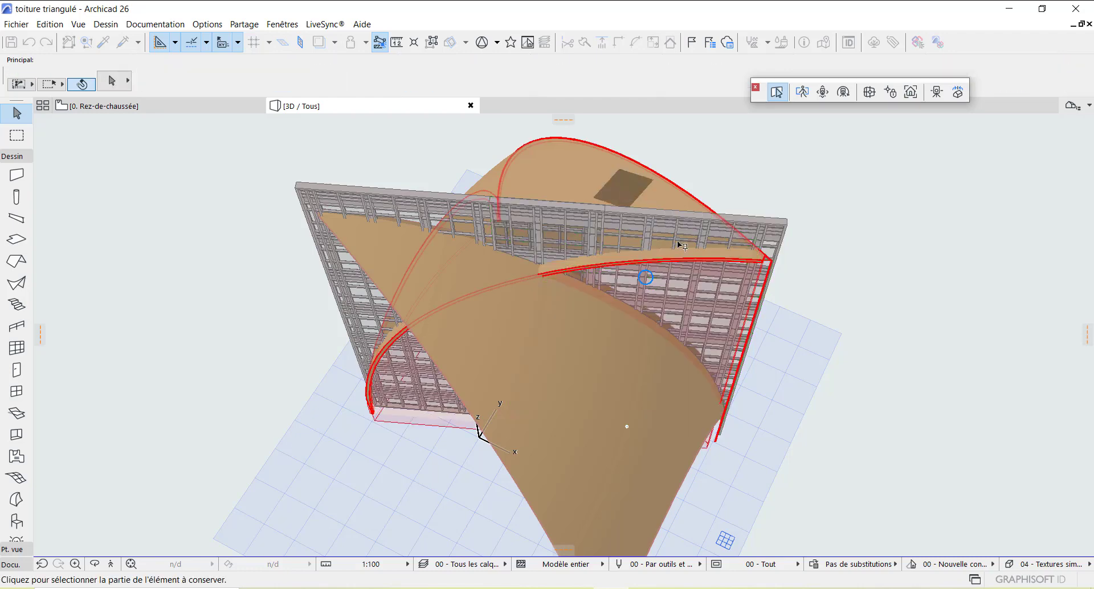
{"action": "left_click", "coordinate": [717, 316]}
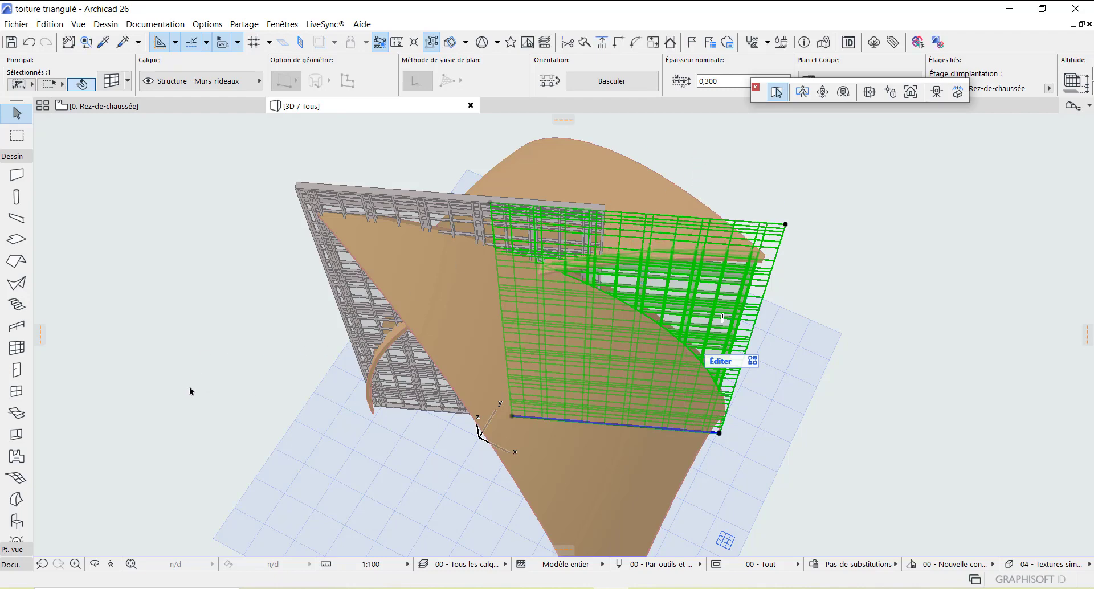
{"action": "left_click", "coordinate": [172, 382]}
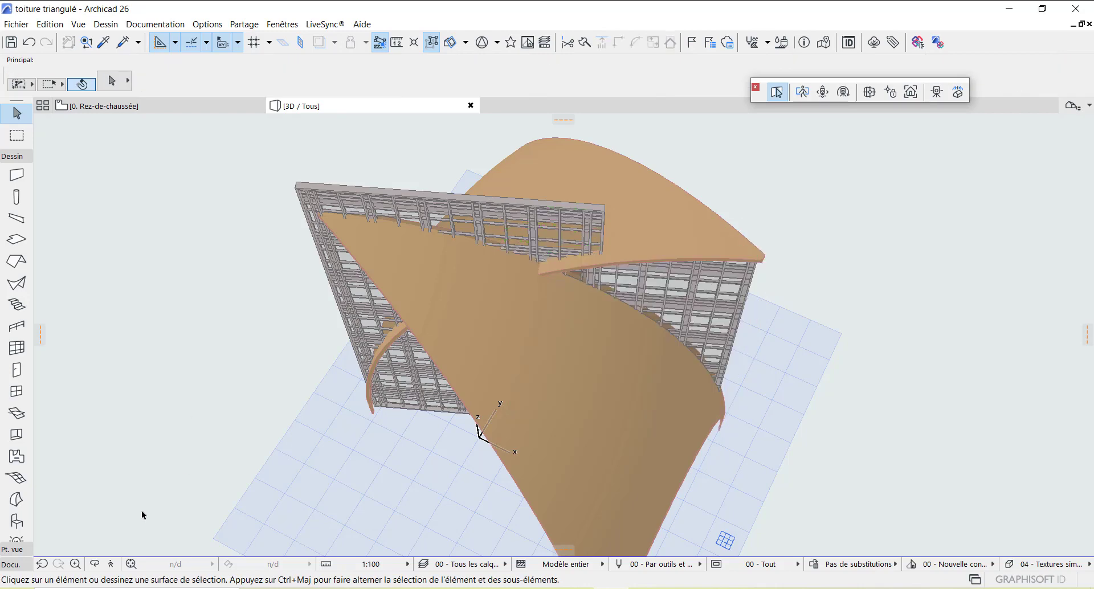
{"action": "left_click", "coordinate": [95, 564]}
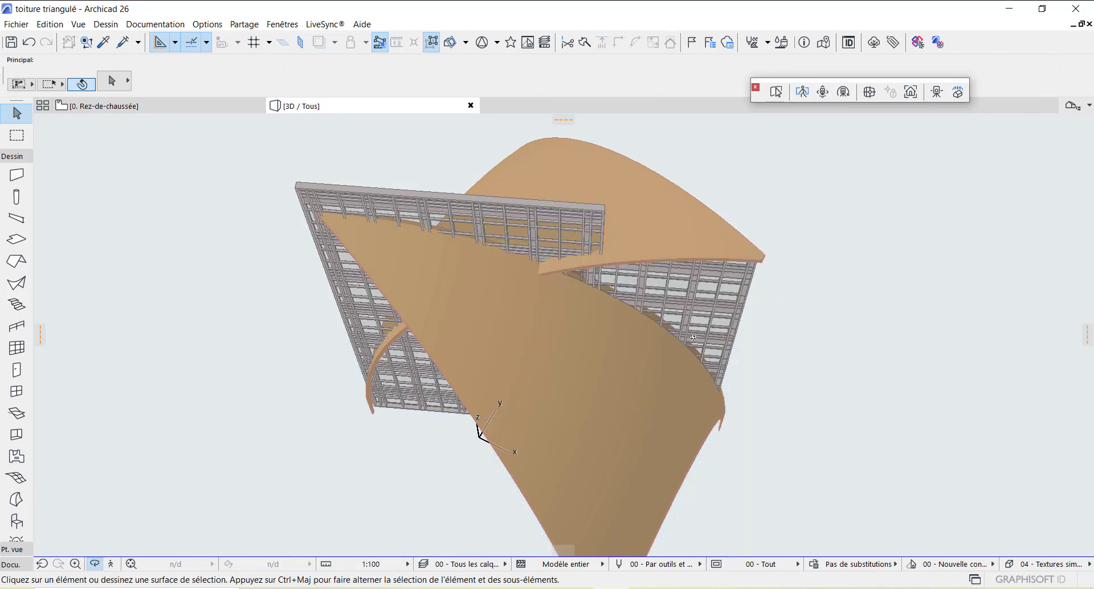
{"action": "left_click_drag", "start_coordinate": [693, 337], "coordinate": [701, 309]}
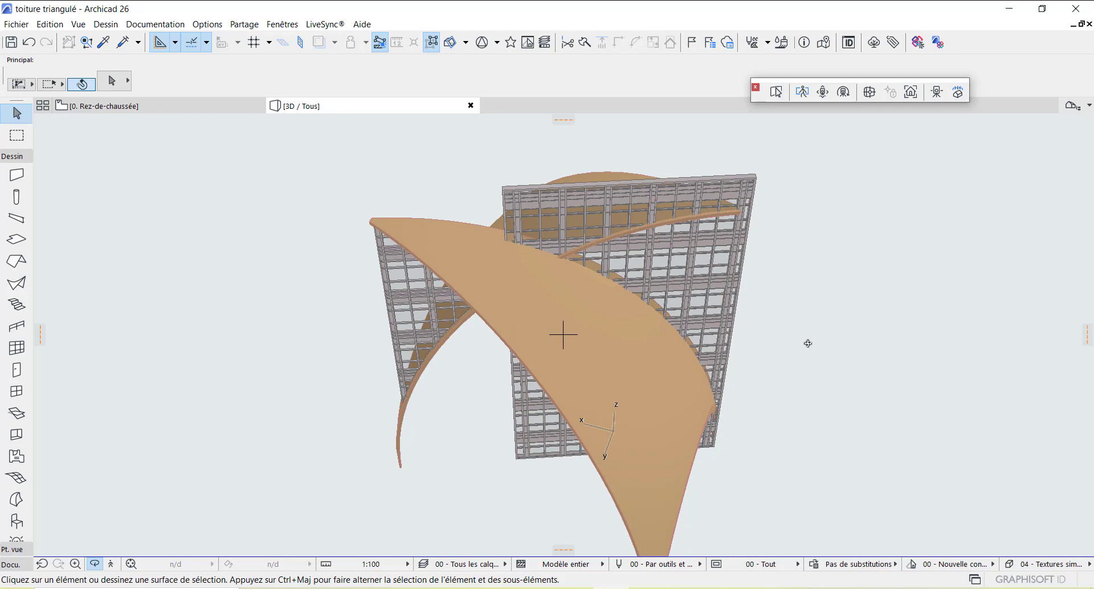
{"action": "key", "text": "Escape"}
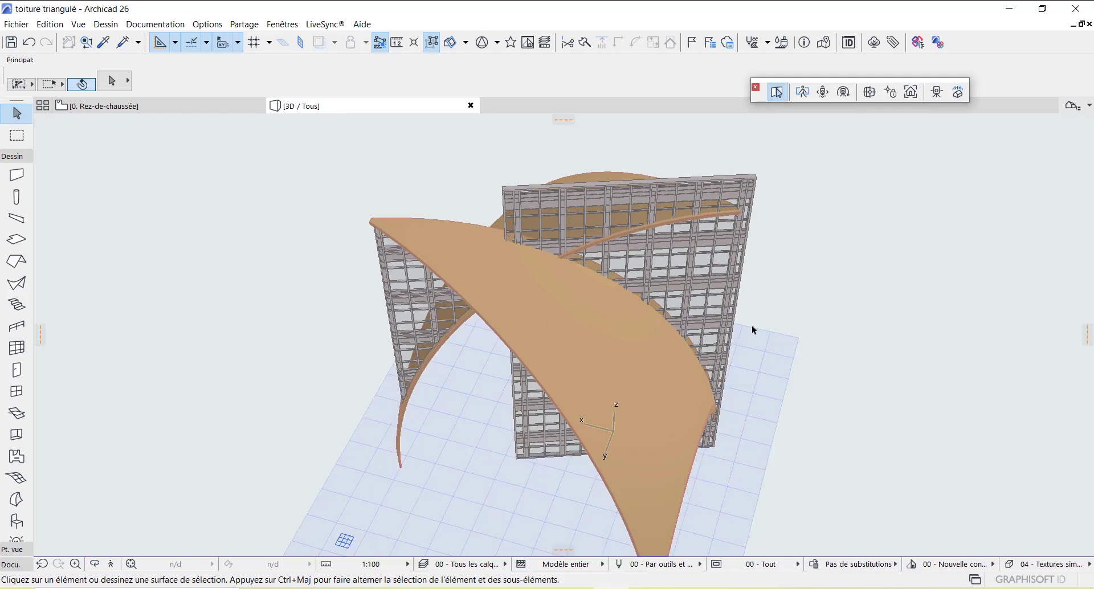
Trim the other, still uncut curtain wall to the nearer sail shell, keeping the part above the shell
{"action": "left_click", "coordinate": [682, 272]}
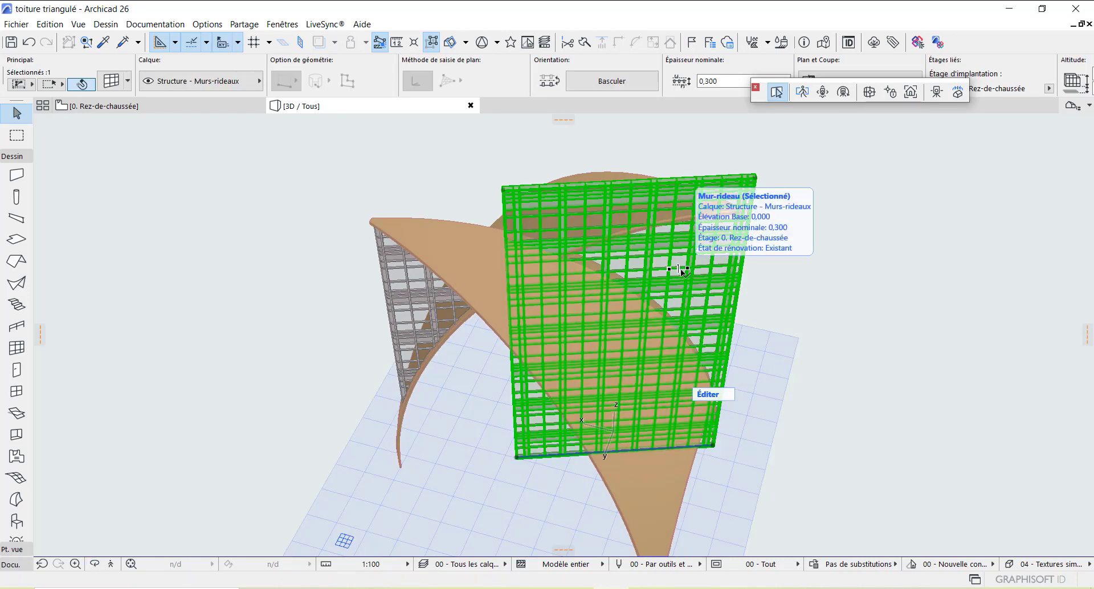
{"action": "right_click", "coordinate": [682, 273]}
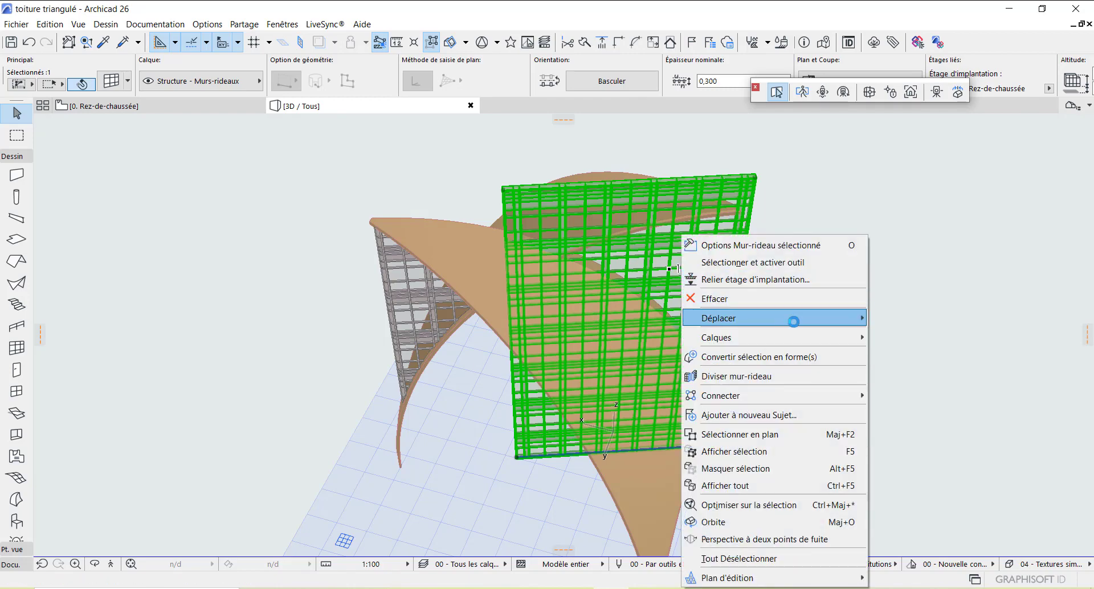
{"action": "mouse_move", "coordinate": [803, 391]}
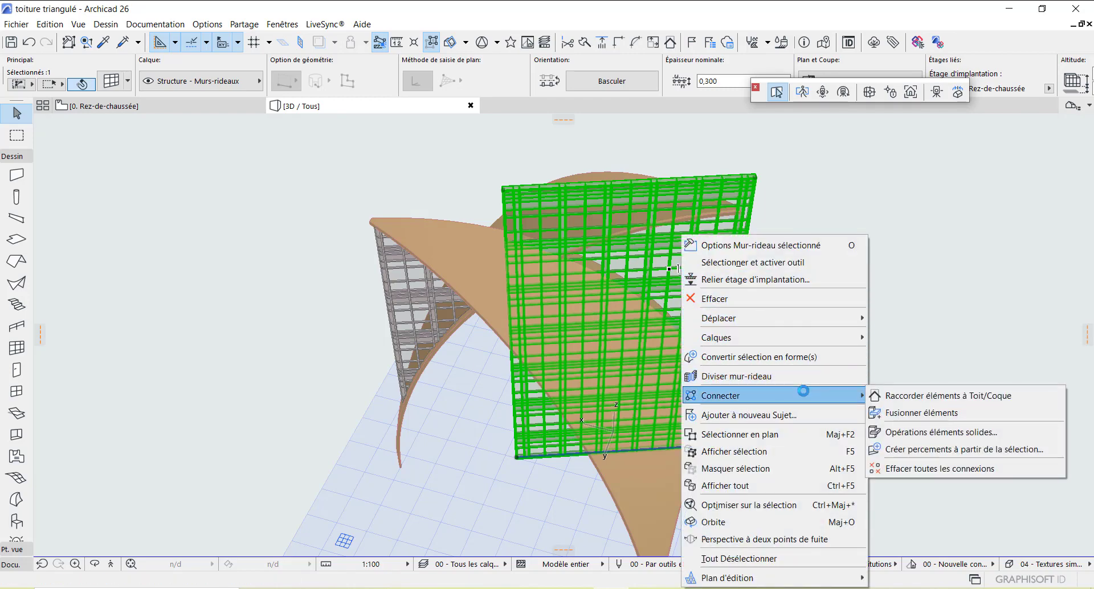
{"action": "left_click", "coordinate": [926, 395]}
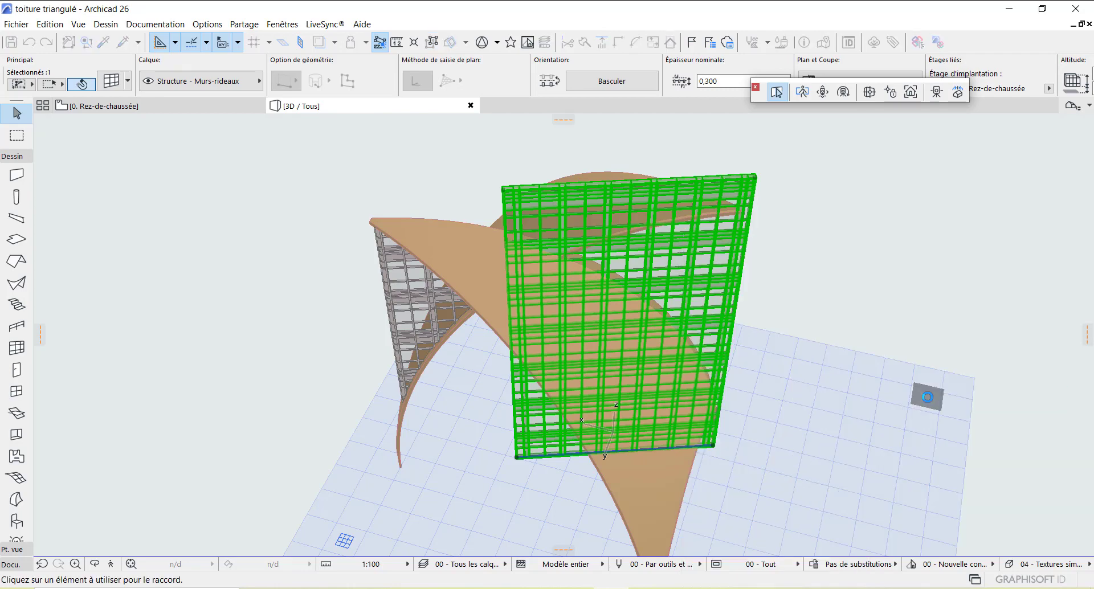
{"action": "left_click", "coordinate": [639, 510]}
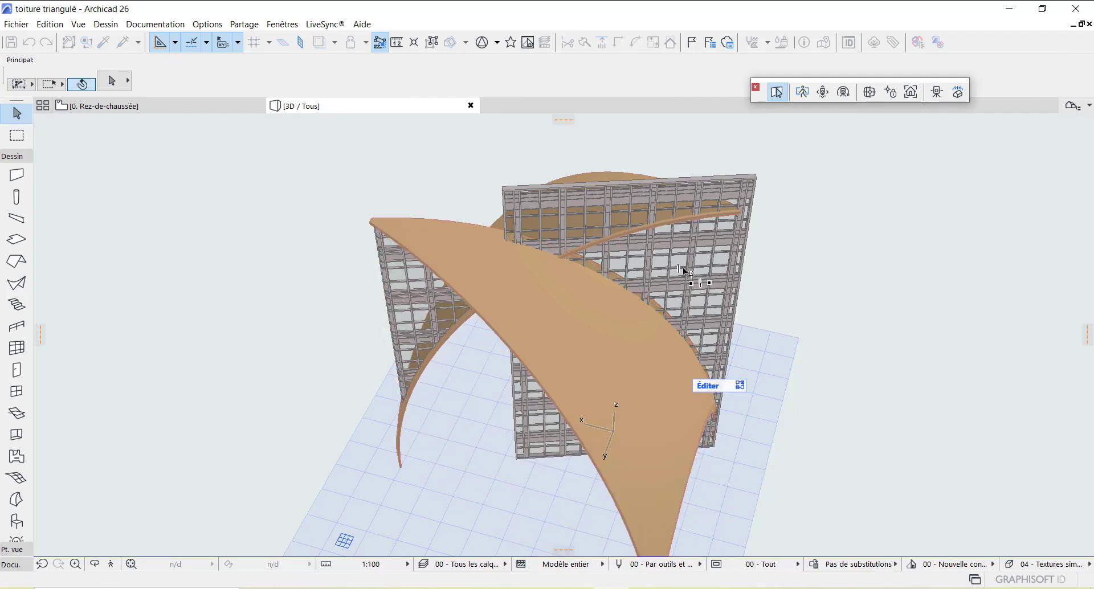
{"action": "left_click", "coordinate": [686, 272]}
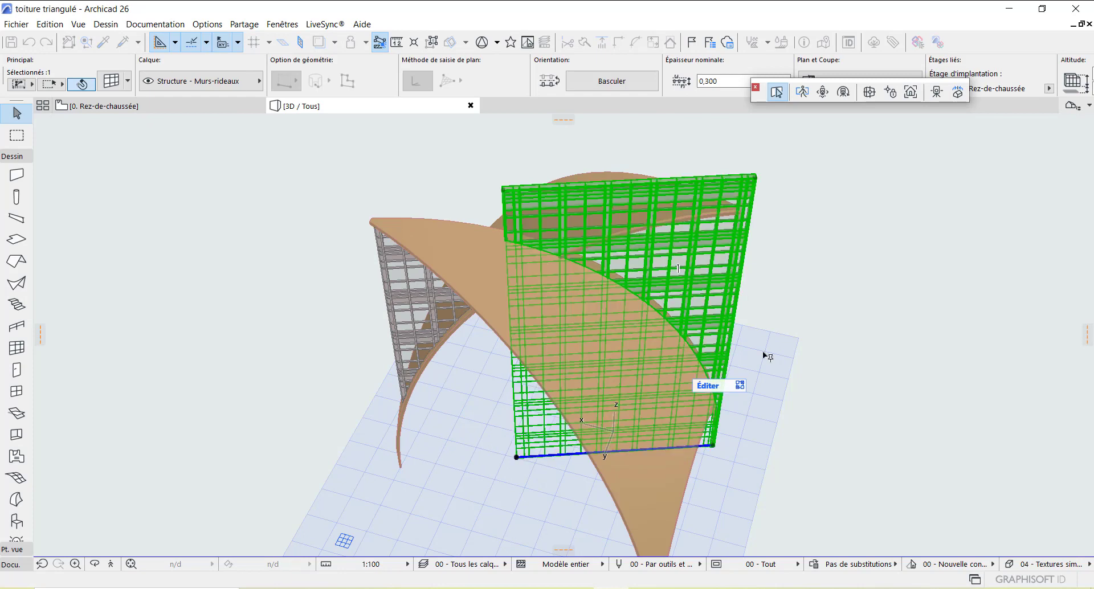
Trim the same curtain wall to the farther sail shell, keeping the part below that shell
{"action": "right_click", "coordinate": [687, 290]}
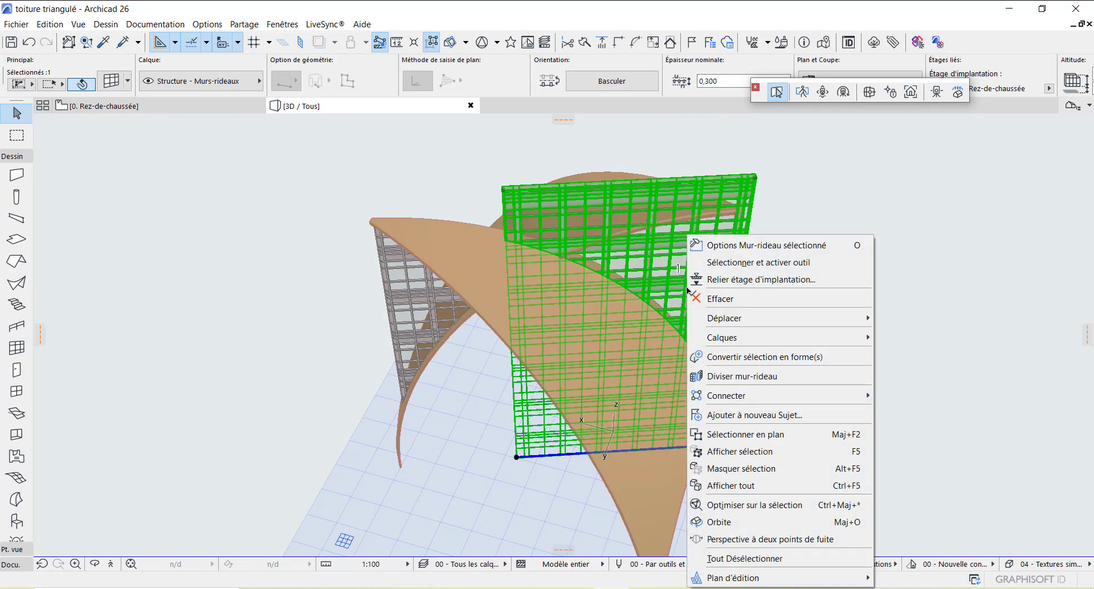
{"action": "mouse_move", "coordinate": [790, 402]}
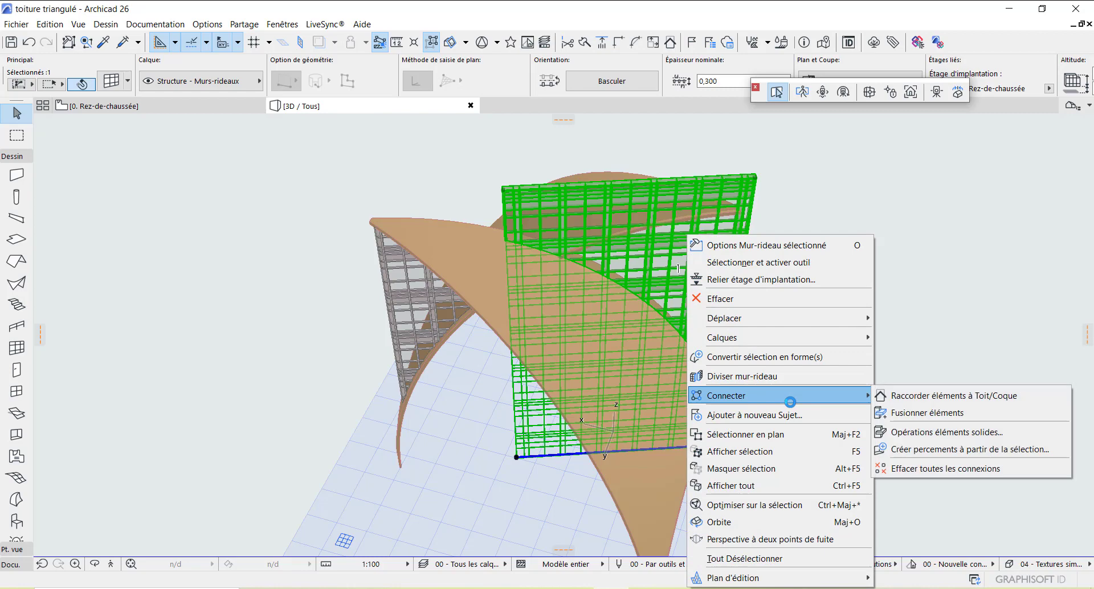
{"action": "left_click", "coordinate": [924, 400]}
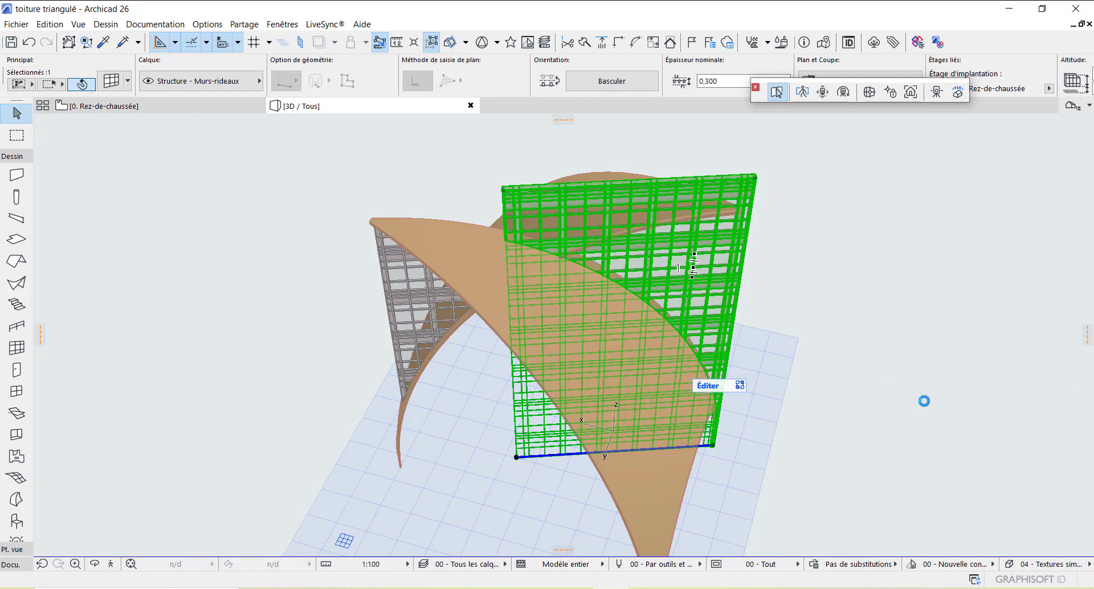
{"action": "left_click", "coordinate": [602, 182]}
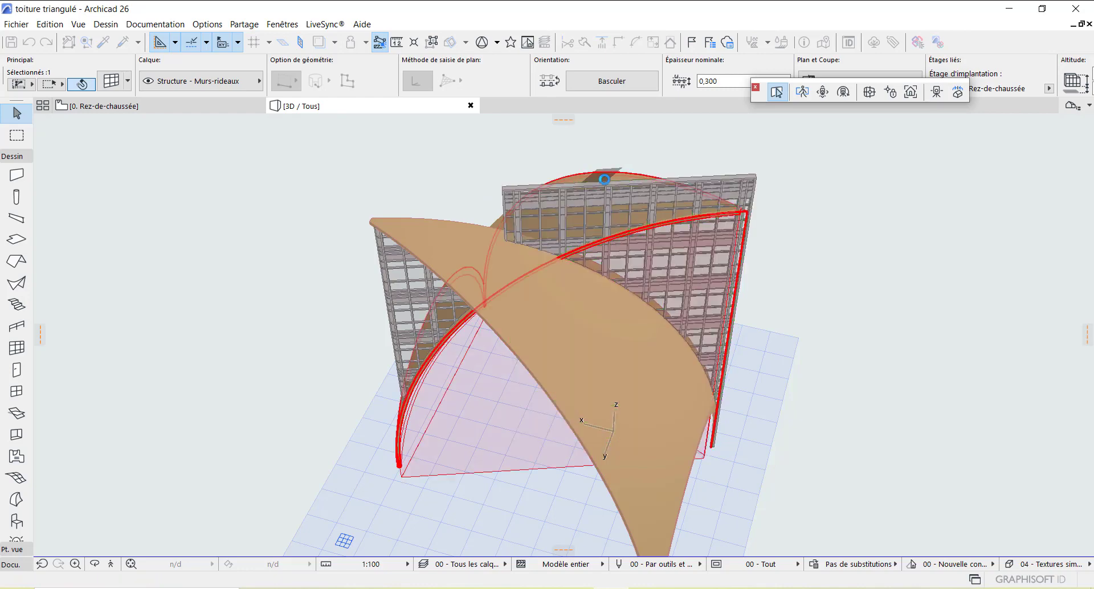
{"action": "left_click", "coordinate": [683, 275]}
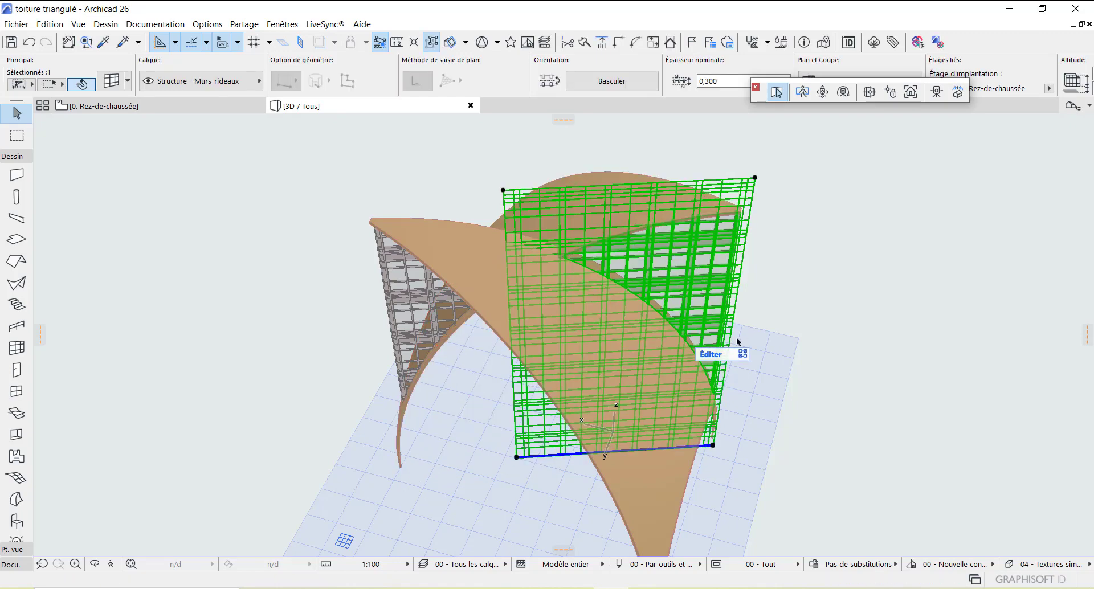
{"action": "key", "text": "Escape"}
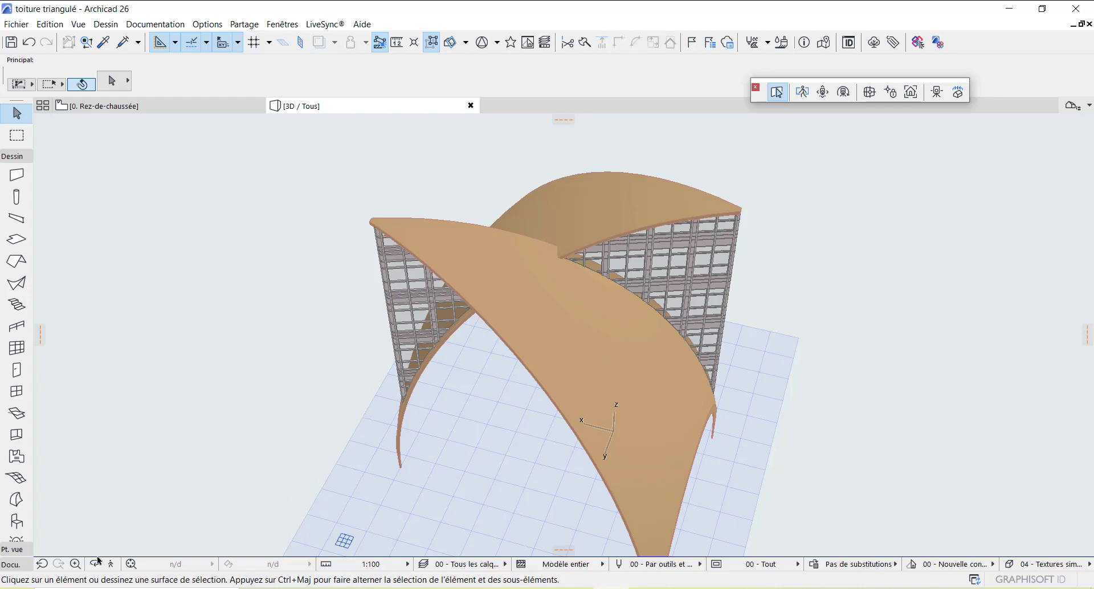
Inspect in 3D from several angles how both trimmed curtain walls close the gaps between the two sail shells
{"action": "left_click", "coordinate": [95, 564]}
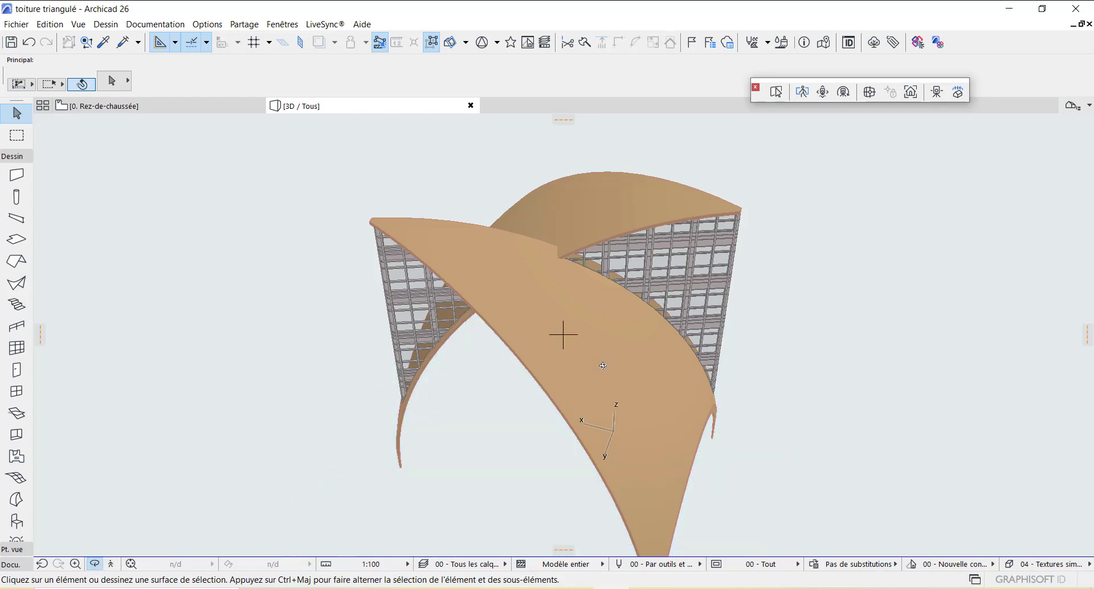
{"action": "left_click_drag", "start_coordinate": [616, 343], "coordinate": [754, 325]}
{"action": "left_click_drag", "start_coordinate": [496, 363], "coordinate": [556, 378]}
{"action": "left_click_drag", "start_coordinate": [556, 378], "coordinate": [713, 381]}
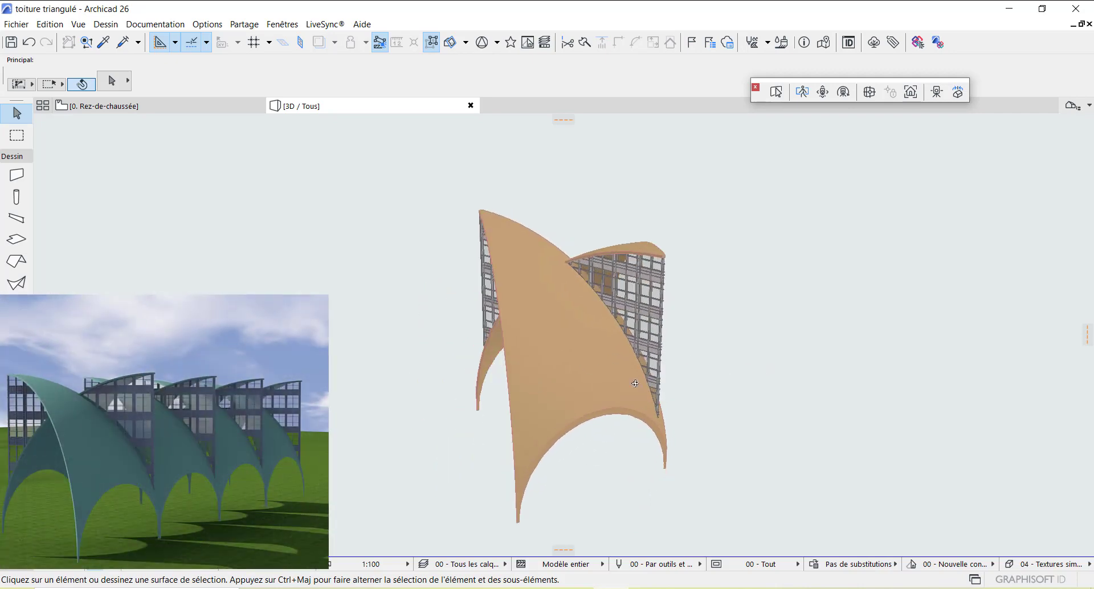
{"action": "left_click_drag", "start_coordinate": [563, 335], "coordinate": [473, 335]}
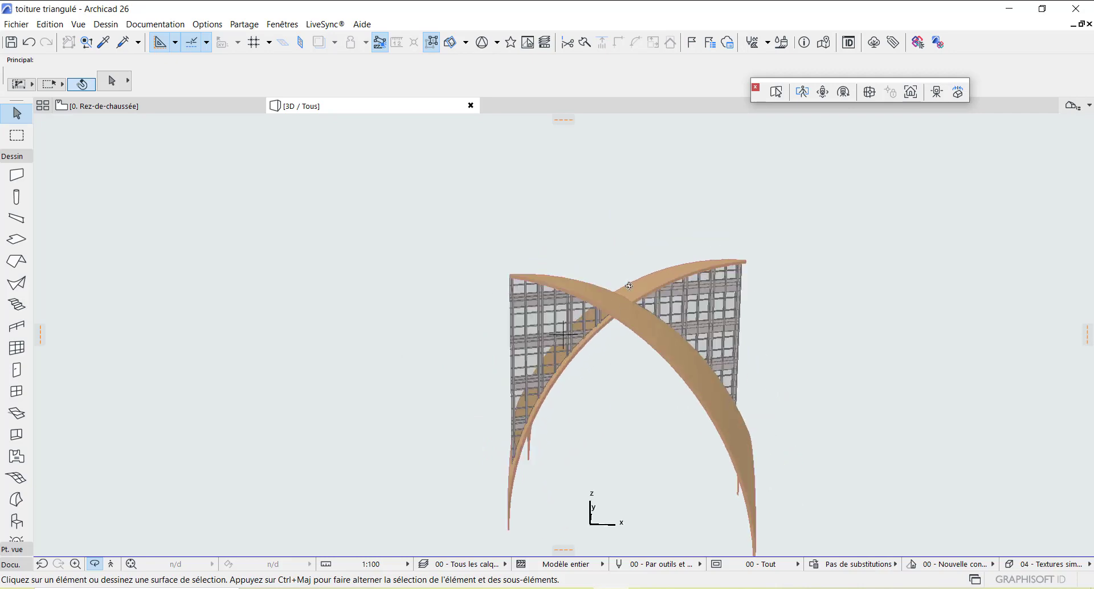
{"action": "mouse_move", "coordinate": [633, 282]}
{"action": "left_mouse_down"}
{"action": "mouse_move", "coordinate": [669, 378]}
{"action": "mouse_move", "coordinate": [621, 364]}
{"action": "mouse_move", "coordinate": [633, 359]}
{"action": "left_mouse_up"}
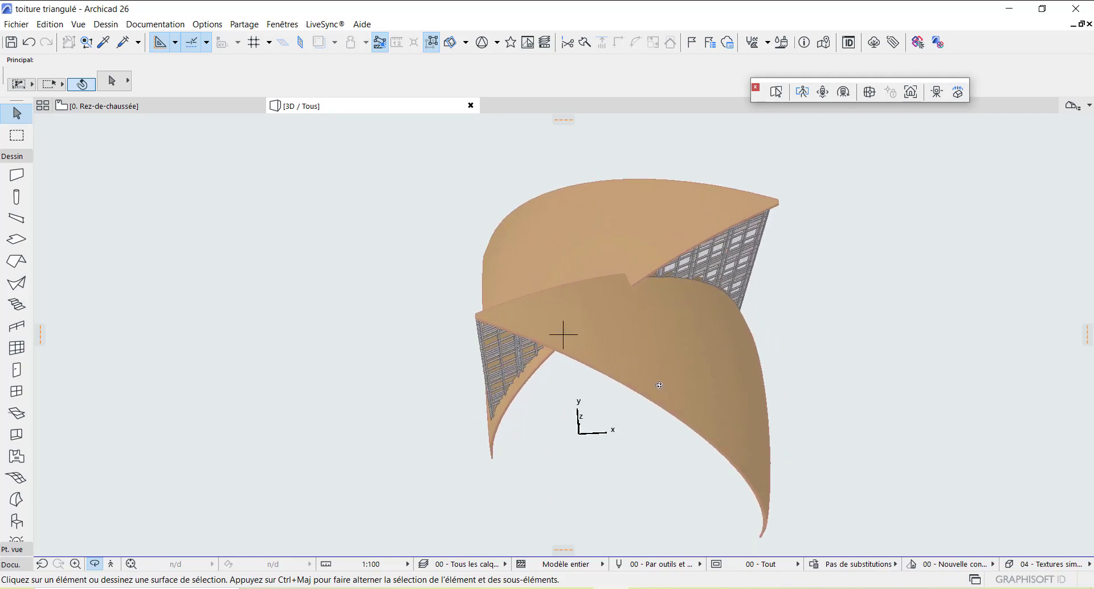
{"action": "mouse_move", "coordinate": [662, 399]}
{"action": "left_mouse_down"}
{"action": "mouse_move", "coordinate": [608, 311]}
{"action": "mouse_move", "coordinate": [727, 414]}
{"action": "mouse_move", "coordinate": [513, 409]}
{"action": "mouse_move", "coordinate": [776, 409]}
{"action": "mouse_move", "coordinate": [771, 418]}
{"action": "left_mouse_up"}
{"action": "scroll", "coordinate": [707, 433], "scroll_direction": "up", "scroll_amount": 4}
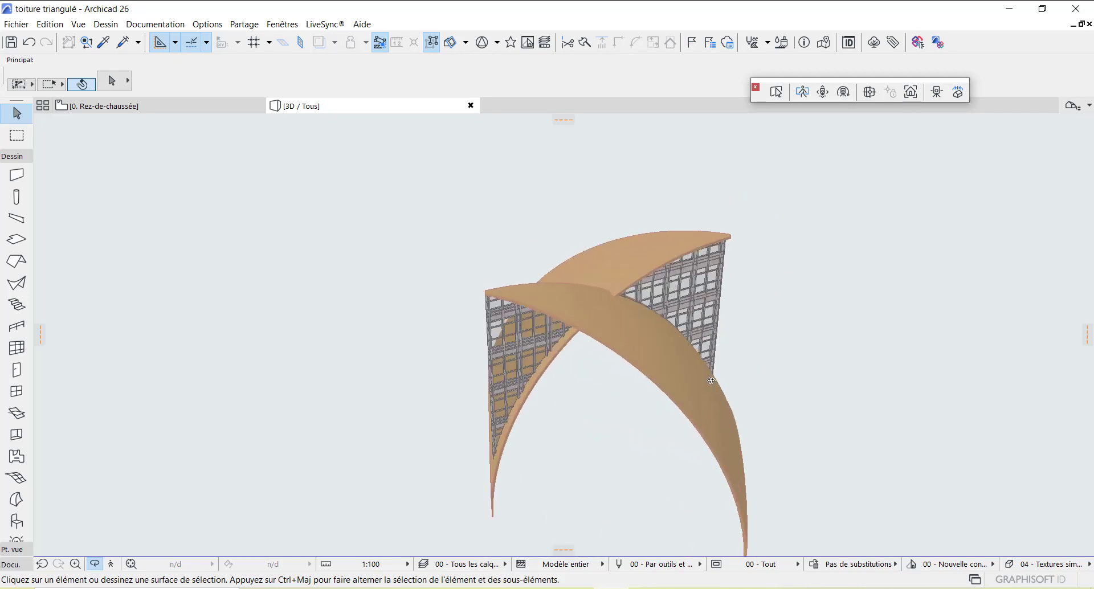
{"action": "left_click_drag", "start_coordinate": [703, 437], "coordinate": [654, 428]}
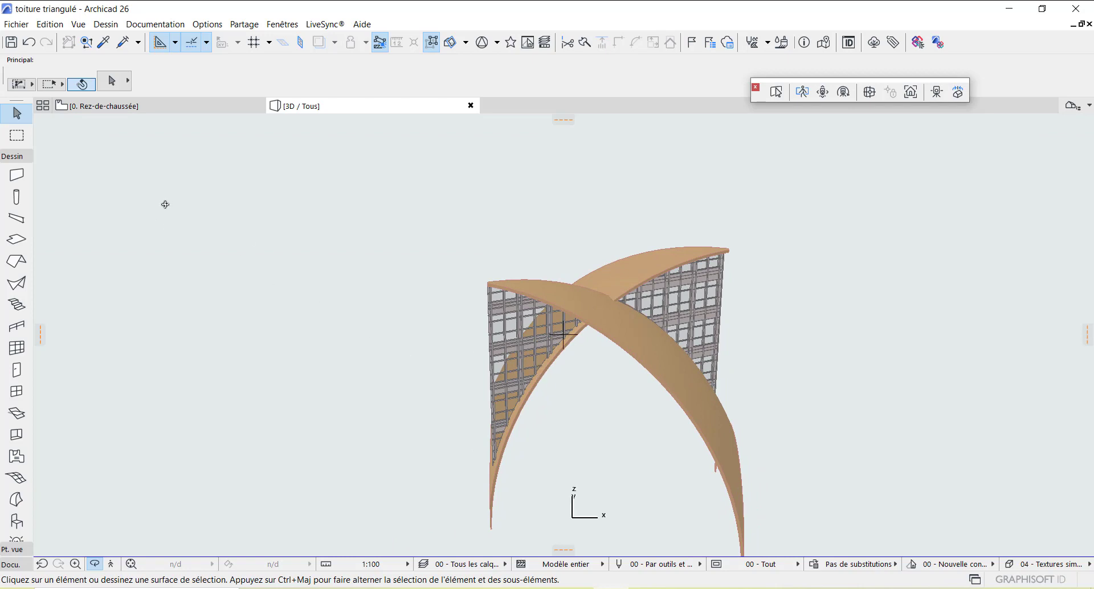
{"action": "left_click_drag", "start_coordinate": [668, 359], "coordinate": [503, 363]}
{"action": "left_click_drag", "start_coordinate": [589, 247], "coordinate": [665, 383]}
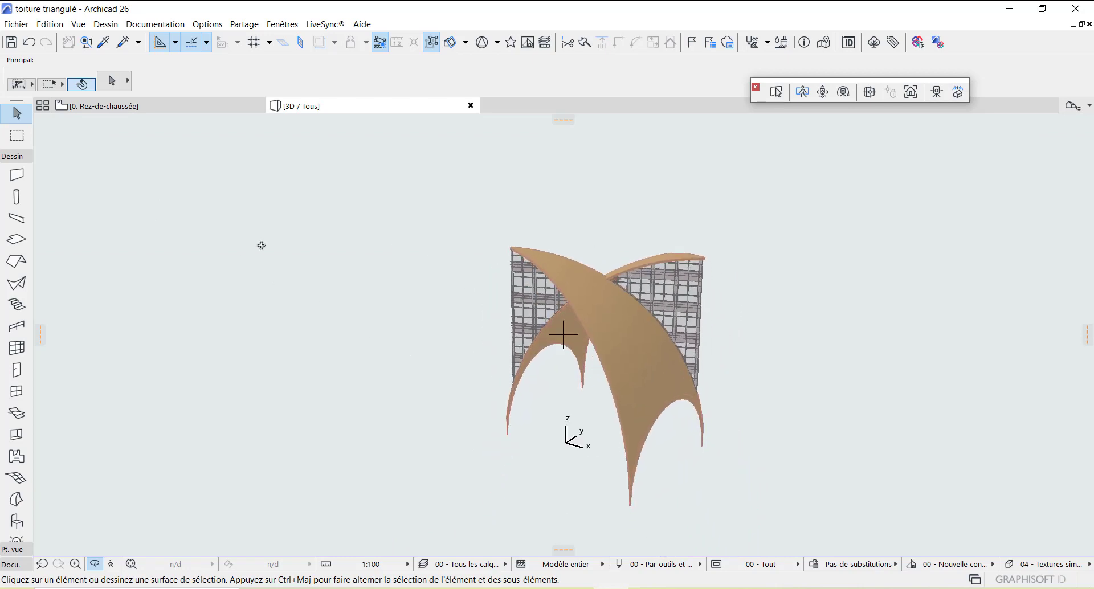
On the ground-floor plan, select the whole roof module and set up its duplication as a translation by increment with three copies
{"action": "left_click", "coordinate": [134, 108]}
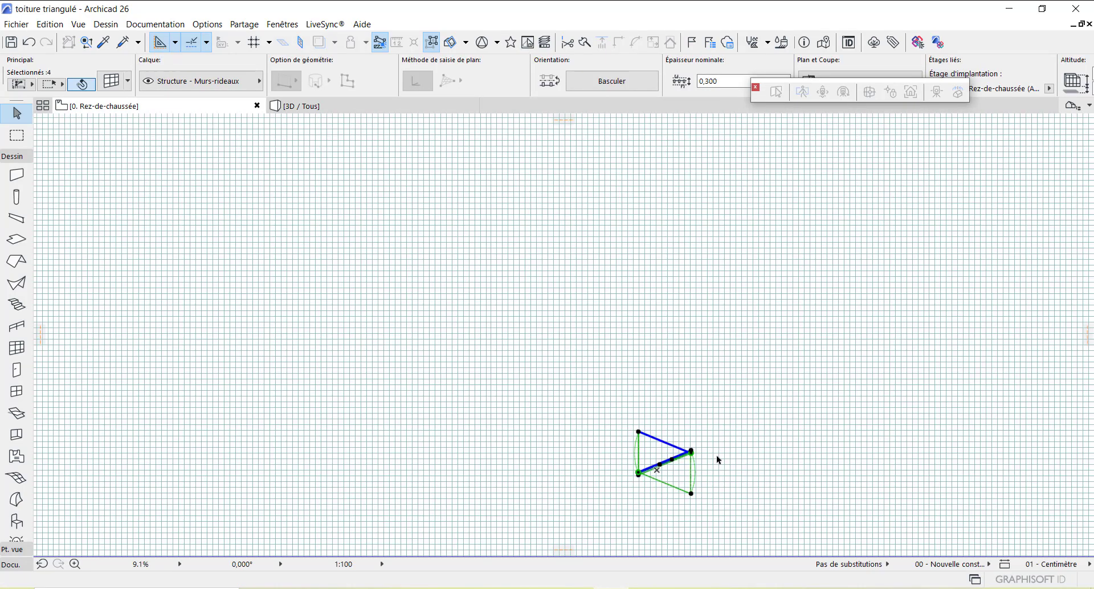
{"action": "scroll", "coordinate": [672, 532], "scroll_direction": "up", "scroll_amount": 5}
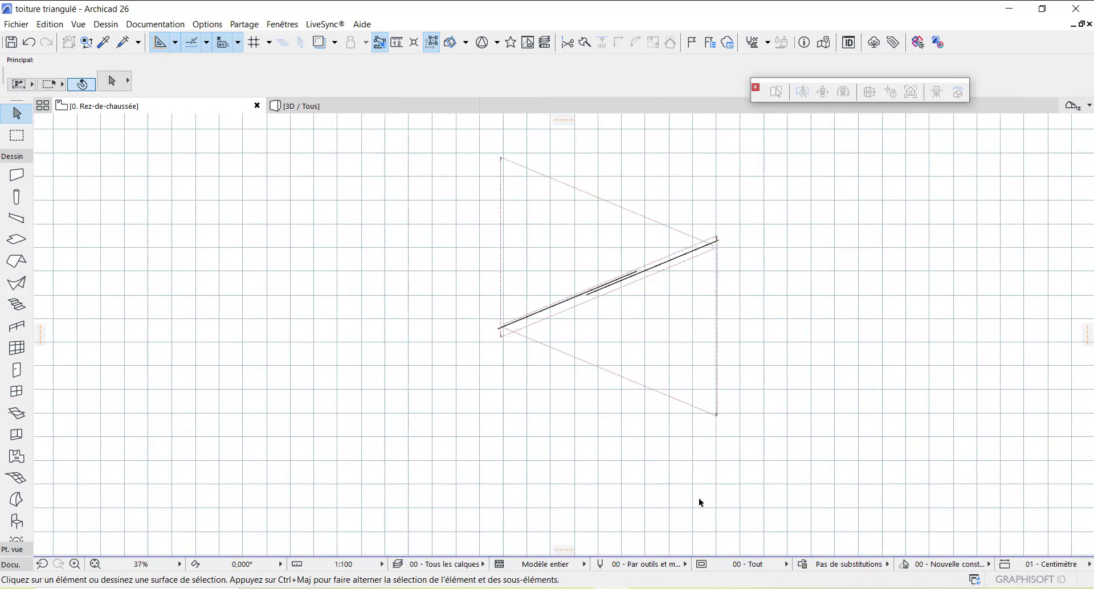
{"action": "scroll", "coordinate": [702, 494], "scroll_direction": "down", "scroll_amount": 1}
{"action": "scroll", "coordinate": [735, 447], "scroll_direction": "up", "scroll_amount": 2}
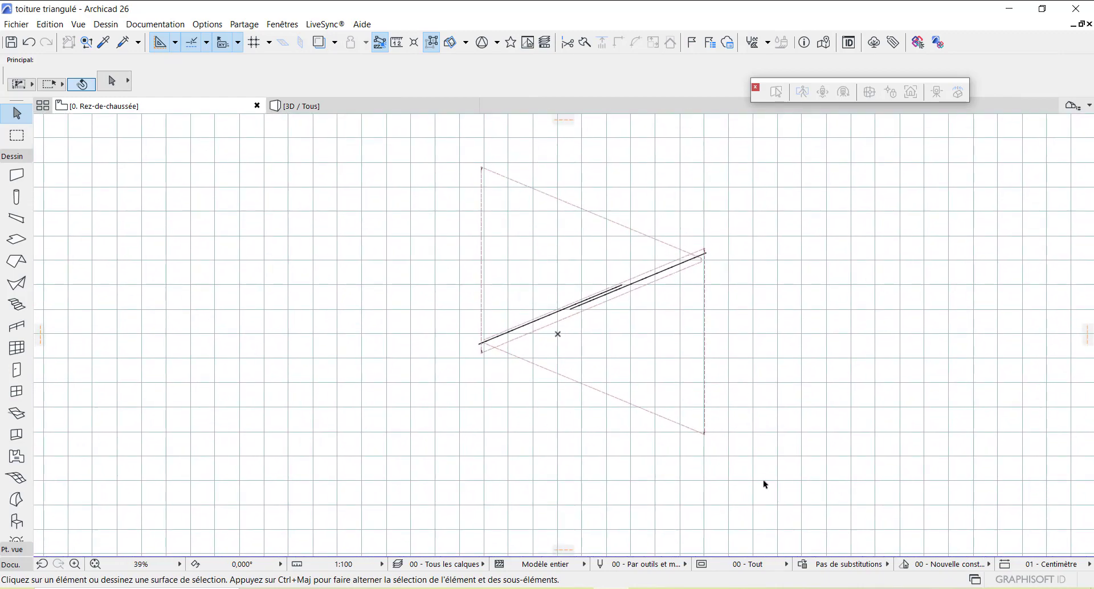
{"action": "scroll", "coordinate": [769, 484], "scroll_direction": "down", "scroll_amount": 2}
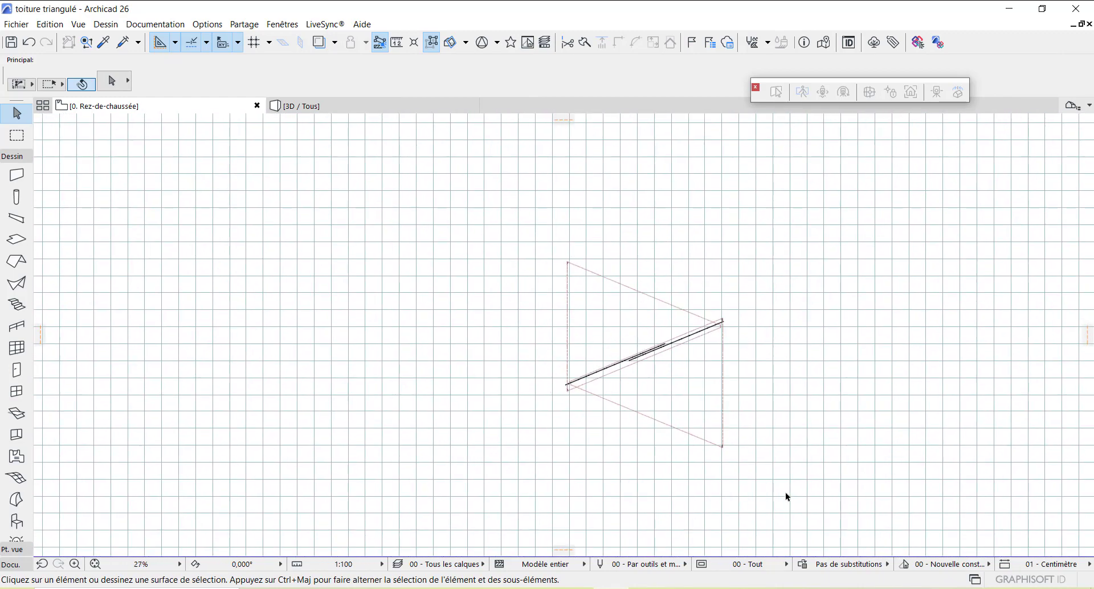
{"action": "left_click", "coordinate": [850, 510]}
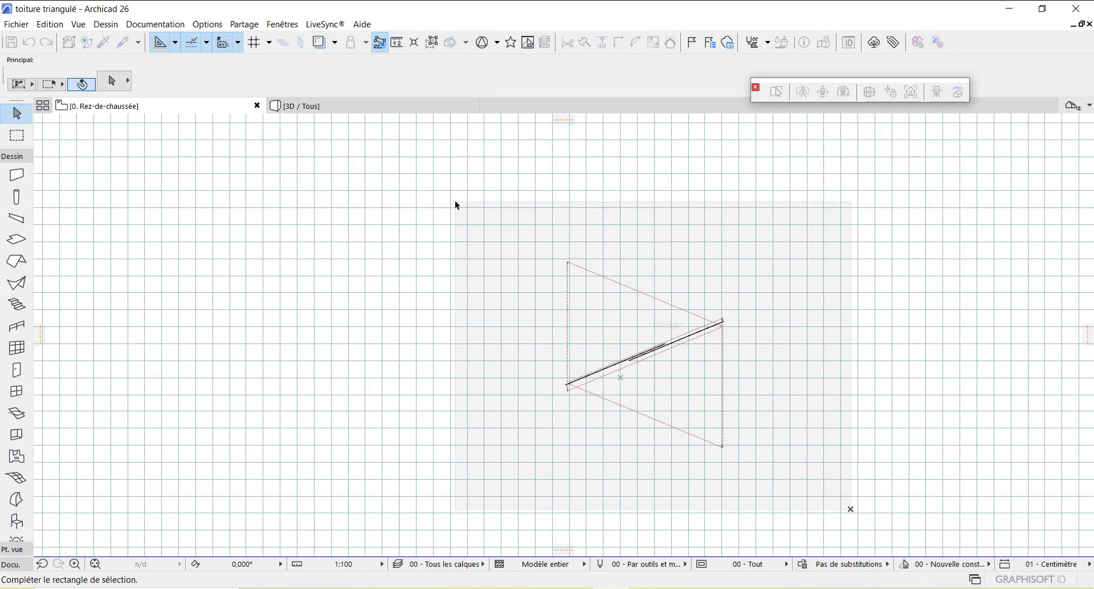
{"action": "left_click", "coordinate": [455, 202]}
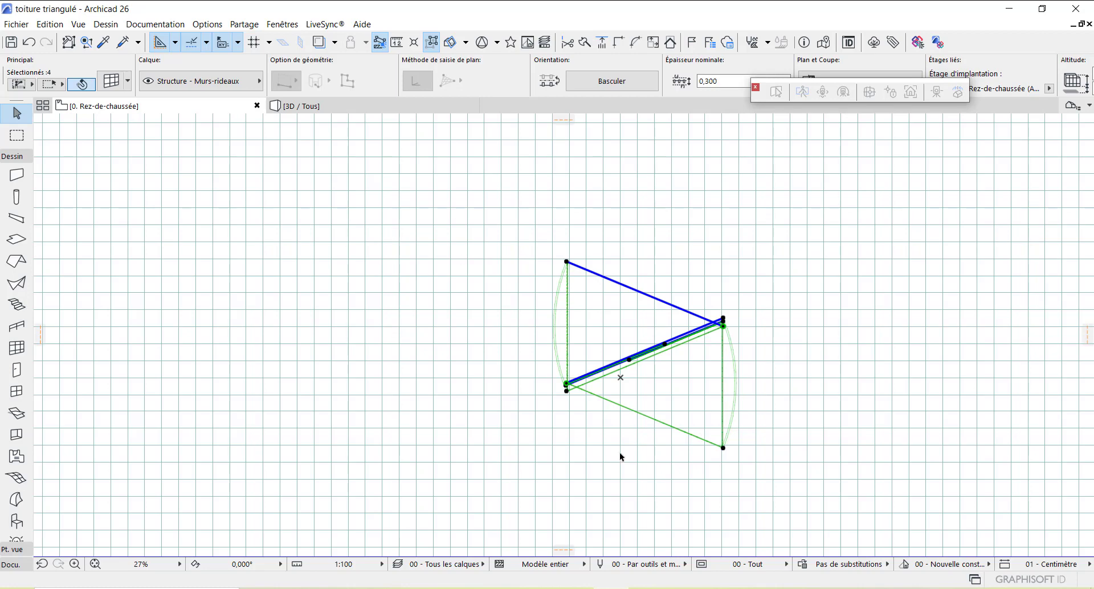
{"action": "right_click", "coordinate": [723, 450]}
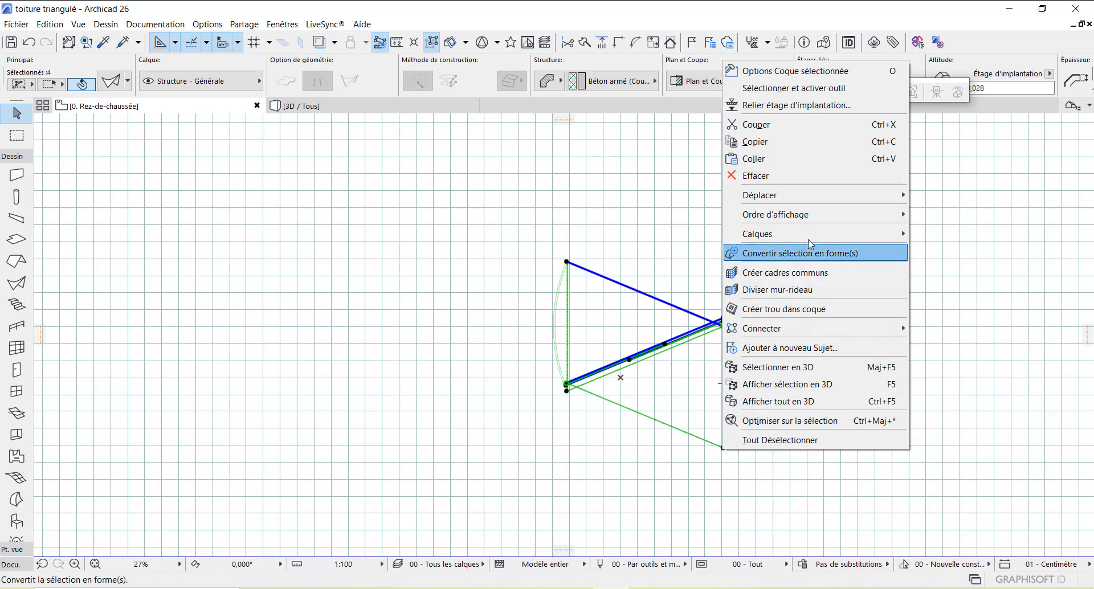
{"action": "mouse_move", "coordinate": [792, 198]}
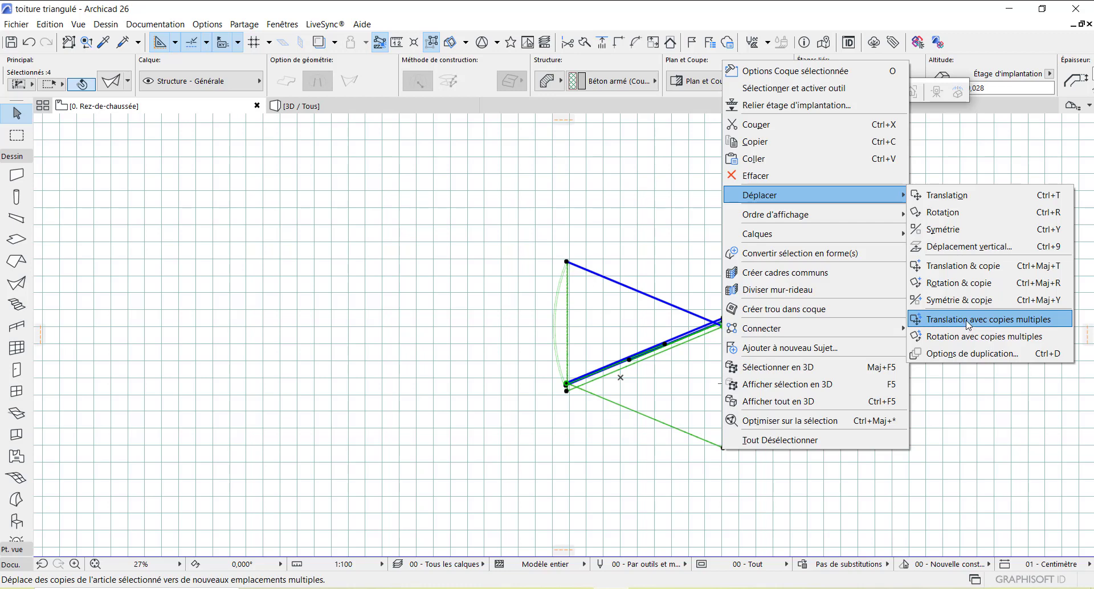
{"action": "left_click", "coordinate": [958, 354]}
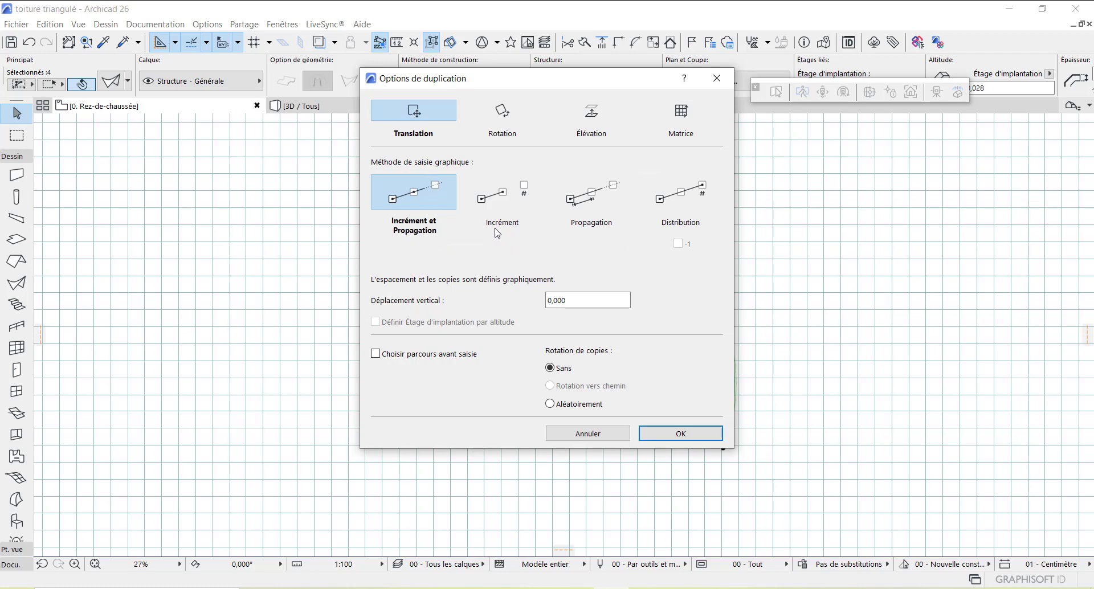
{"action": "left_click", "coordinate": [525, 192]}
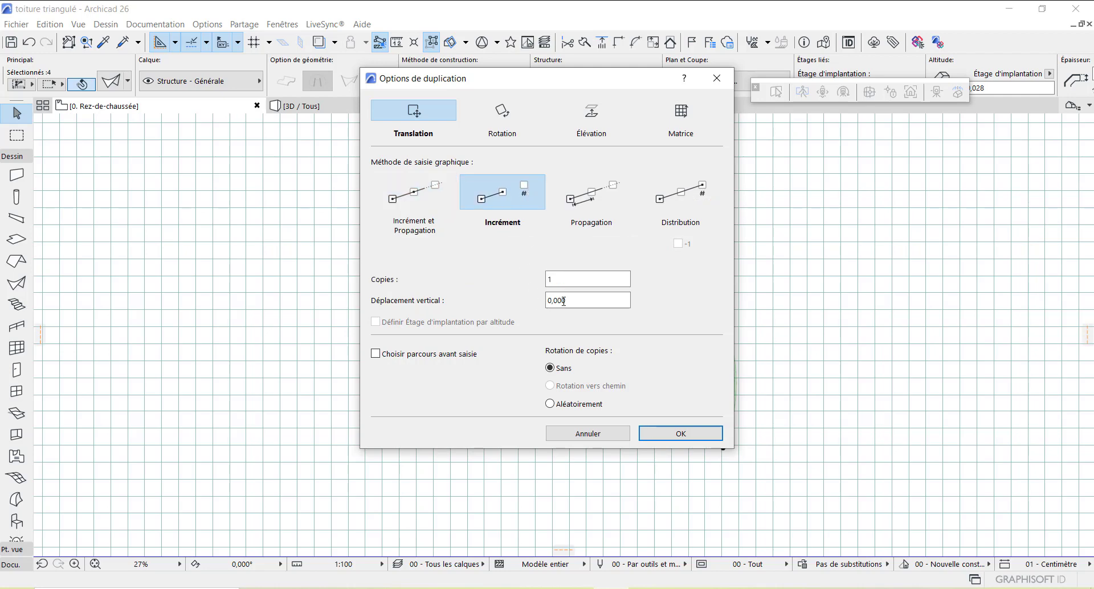
{"action": "left_click", "coordinate": [558, 279]}
{"action": "left_click", "coordinate": [675, 435]}
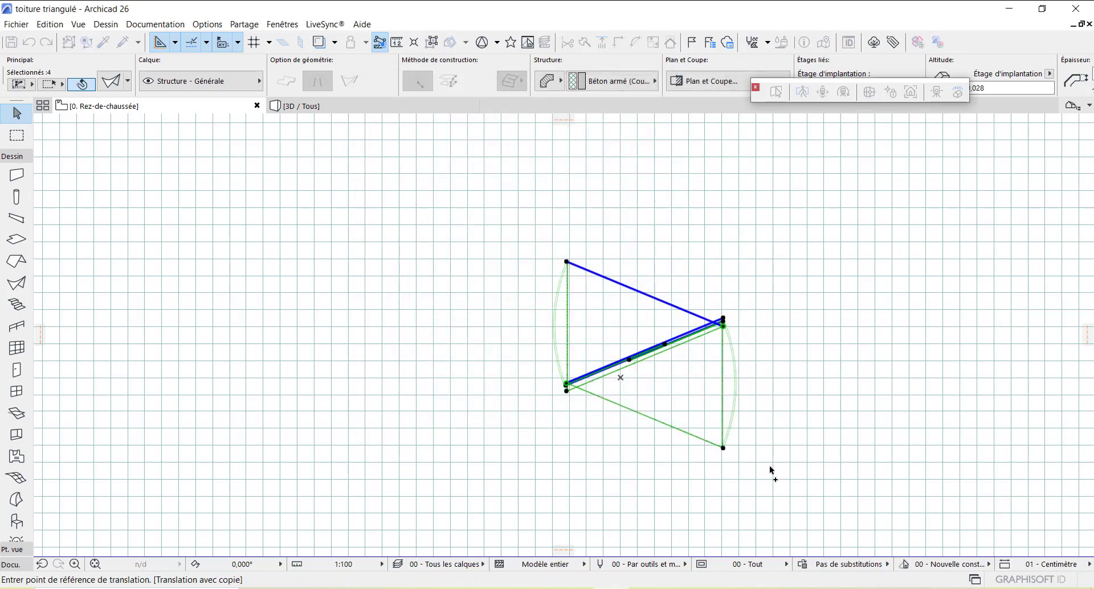
Place the copies end to end from the module's lower-right corner to the shell corner directly above it, and check the row in 3D
{"action": "scroll", "coordinate": [750, 447], "scroll_direction": "up", "scroll_amount": 1}
{"action": "scroll", "coordinate": [749, 447], "scroll_direction": "up", "scroll_amount": 1}
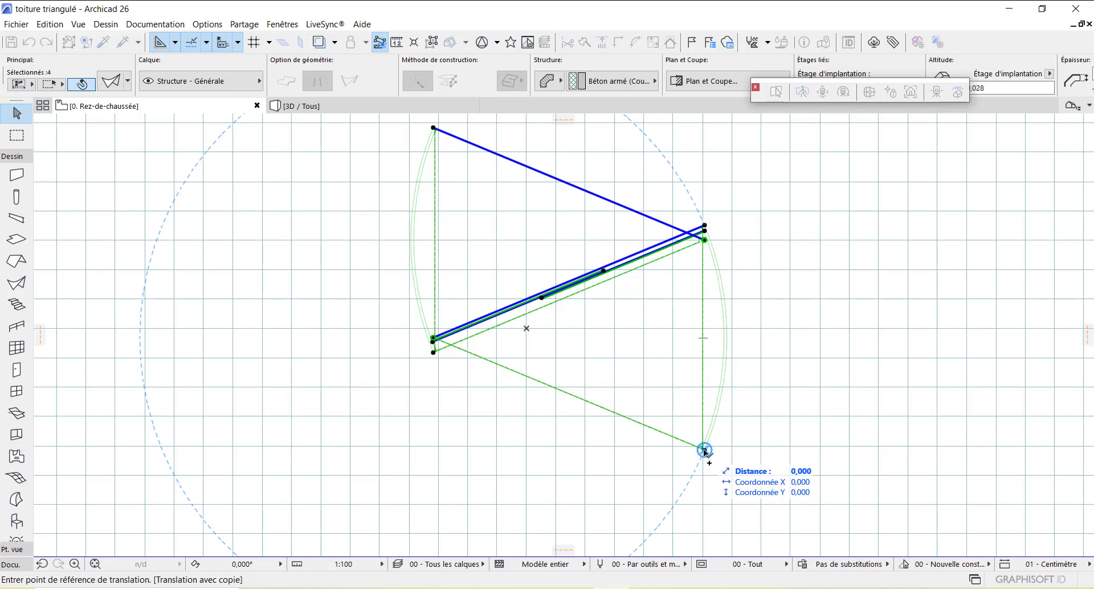
{"action": "left_click", "coordinate": [705, 450]}
{"action": "scroll", "coordinate": [727, 228], "scroll_direction": "up", "scroll_amount": 4}
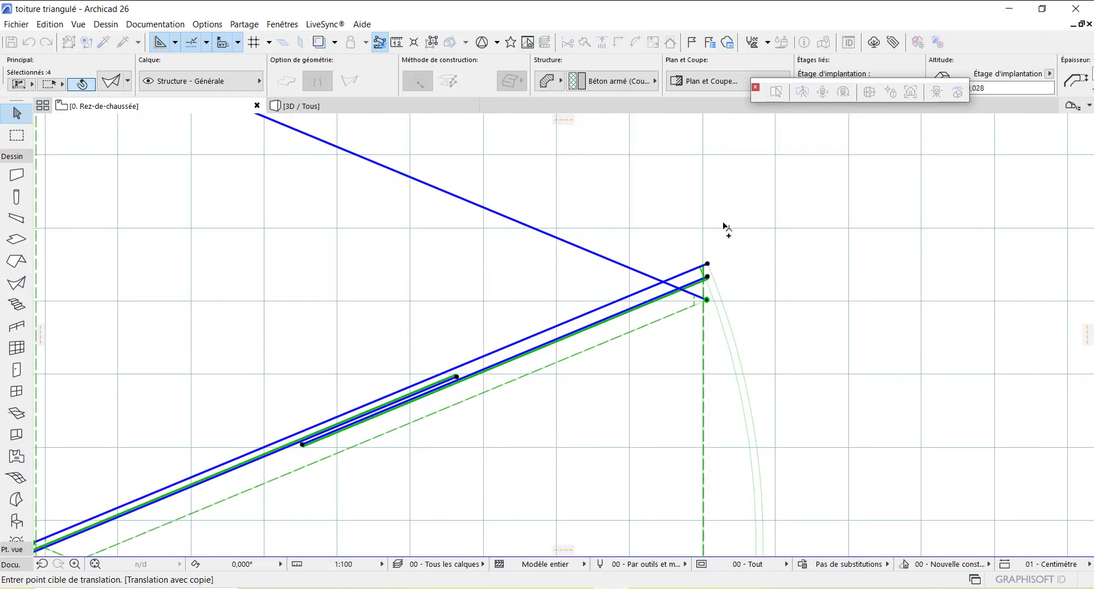
{"action": "scroll", "coordinate": [707, 285], "scroll_direction": "up", "scroll_amount": 4}
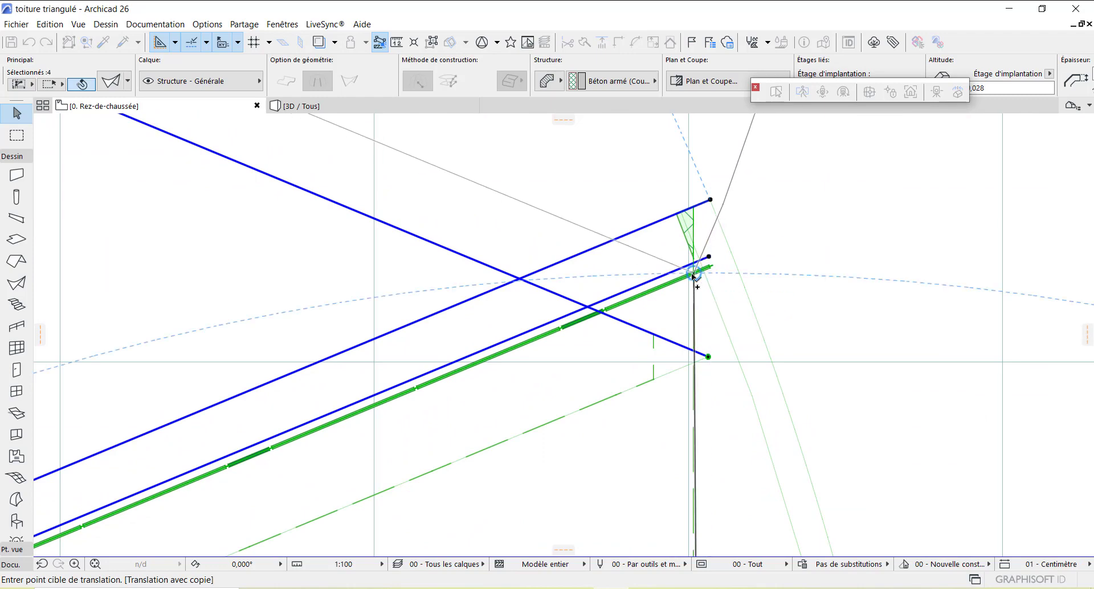
{"action": "left_click", "coordinate": [694, 276]}
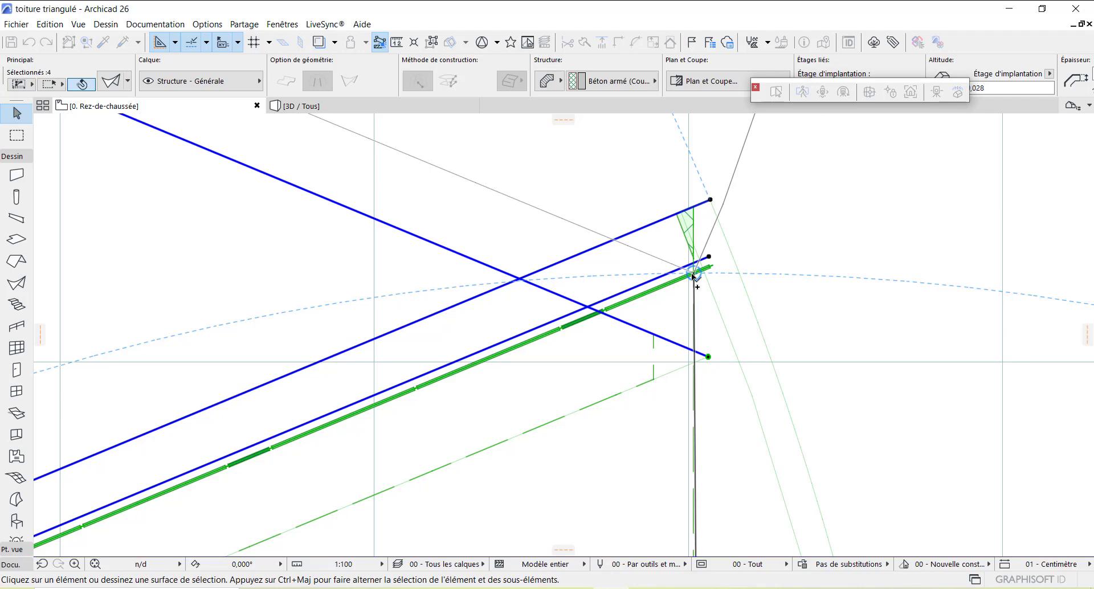
{"action": "left_click", "coordinate": [693, 276]}
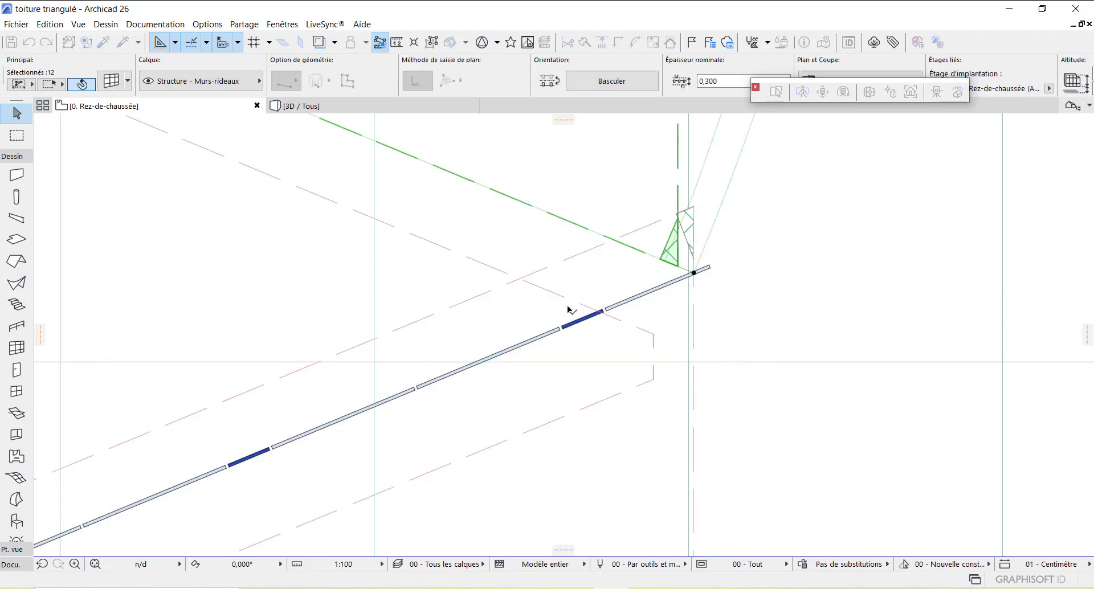
{"action": "scroll", "coordinate": [568, 309], "scroll_direction": "down", "scroll_amount": 10}
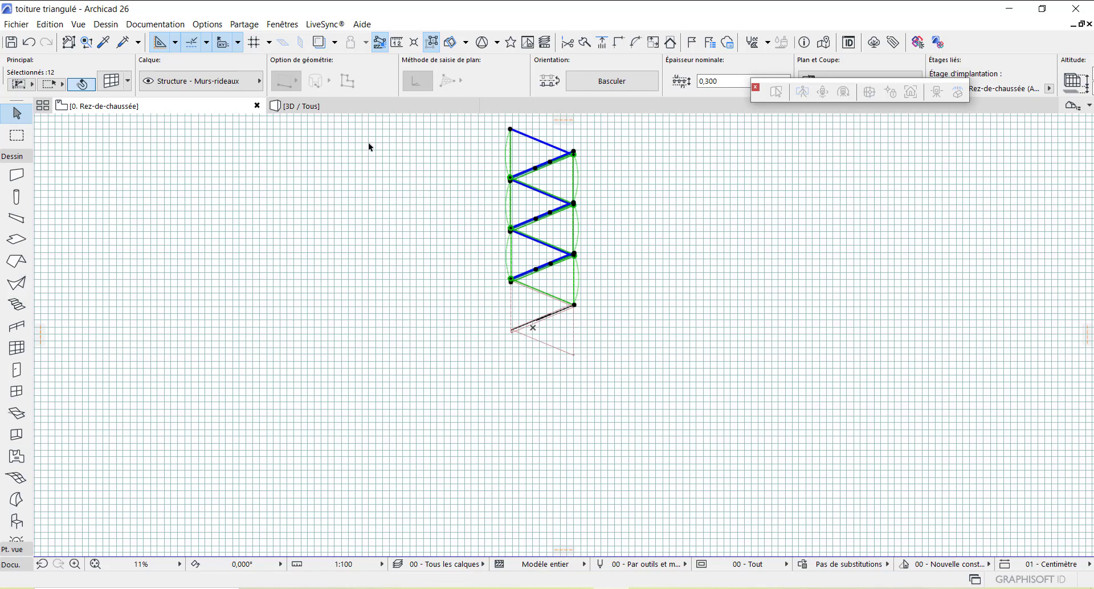
{"action": "left_click", "coordinate": [357, 109]}
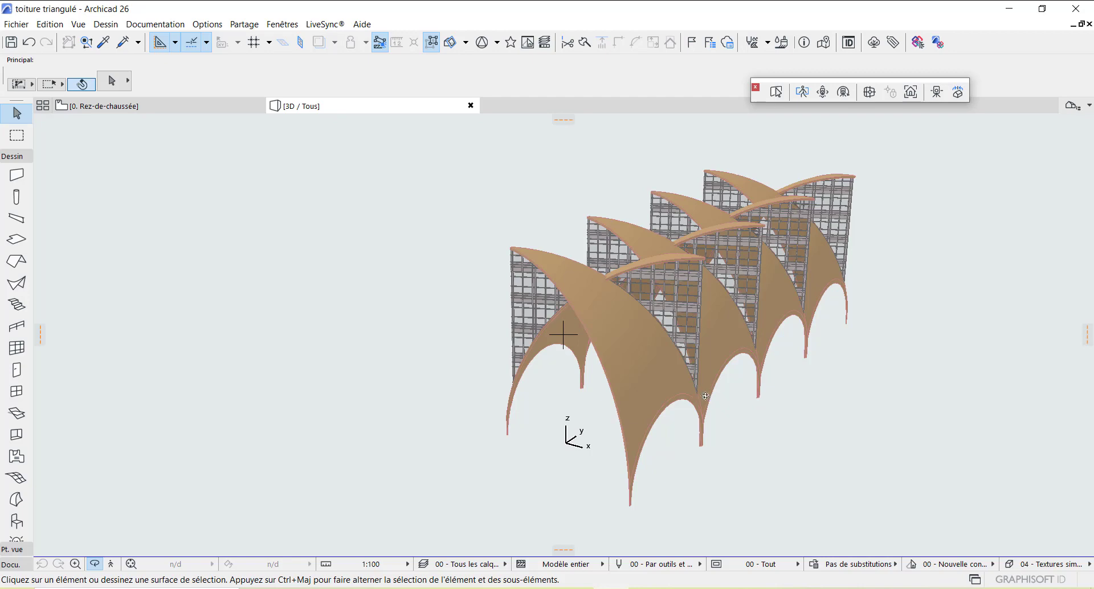
{"action": "left_click_drag", "start_coordinate": [667, 413], "coordinate": [585, 380]}
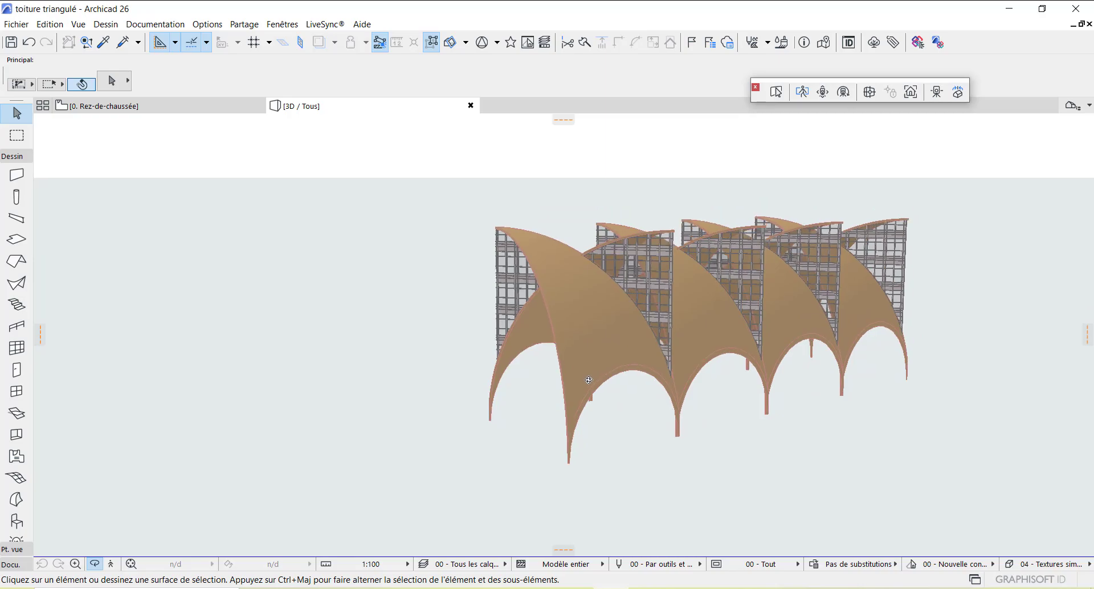